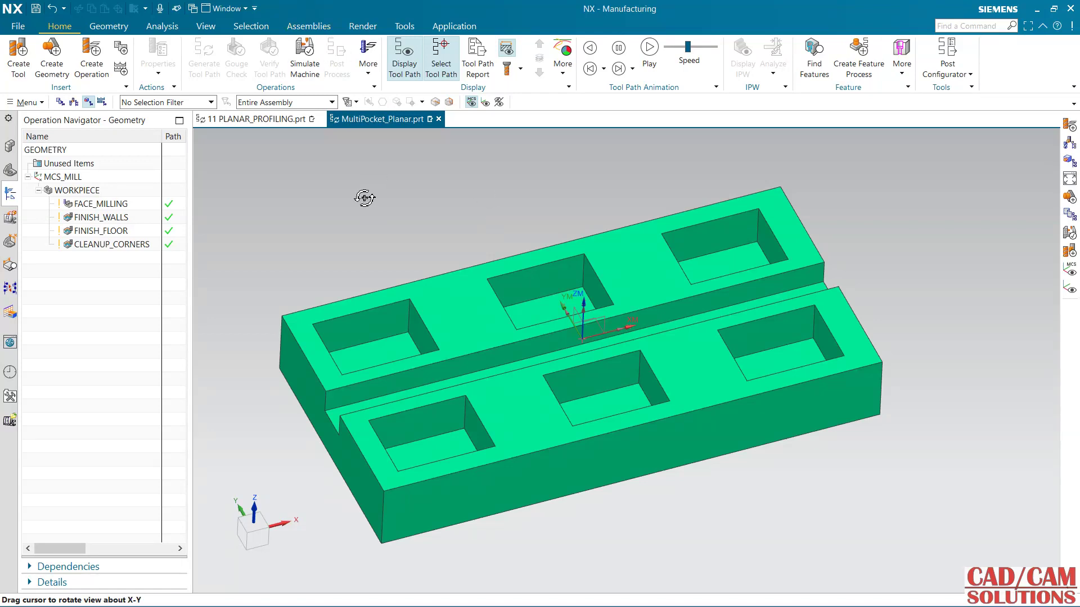
# Review the tool paths of the FACE_MILLING, FINISH_WALLS, FINISH_FLOOR and CLEANUP_CORNERS operations on the model.
pyautogui.press('Escape')
pyautogui.click(107, 204)
pyautogui.press('F7')
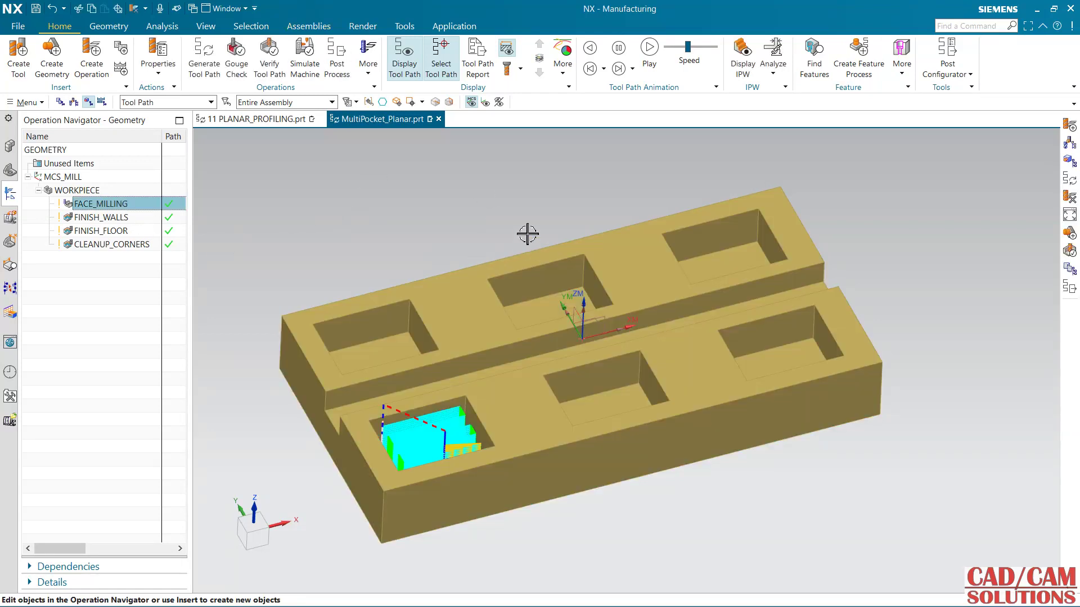
pyautogui.moveTo(526, 234)
pyautogui.mouseDown()
pyautogui.moveTo(540, 209)
pyautogui.moveTo(531, 229)
pyautogui.mouseUp()
pyautogui.press('Escape')
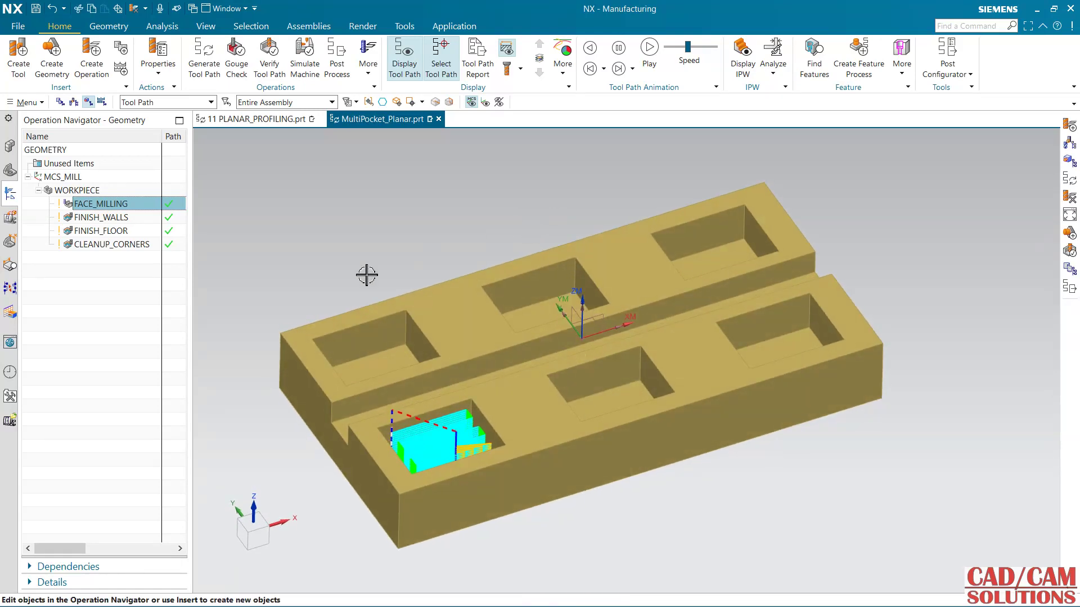
pyautogui.moveTo(552, 345); pyautogui.dragTo(488, 441, button='middle')
pyautogui.click(110, 218)
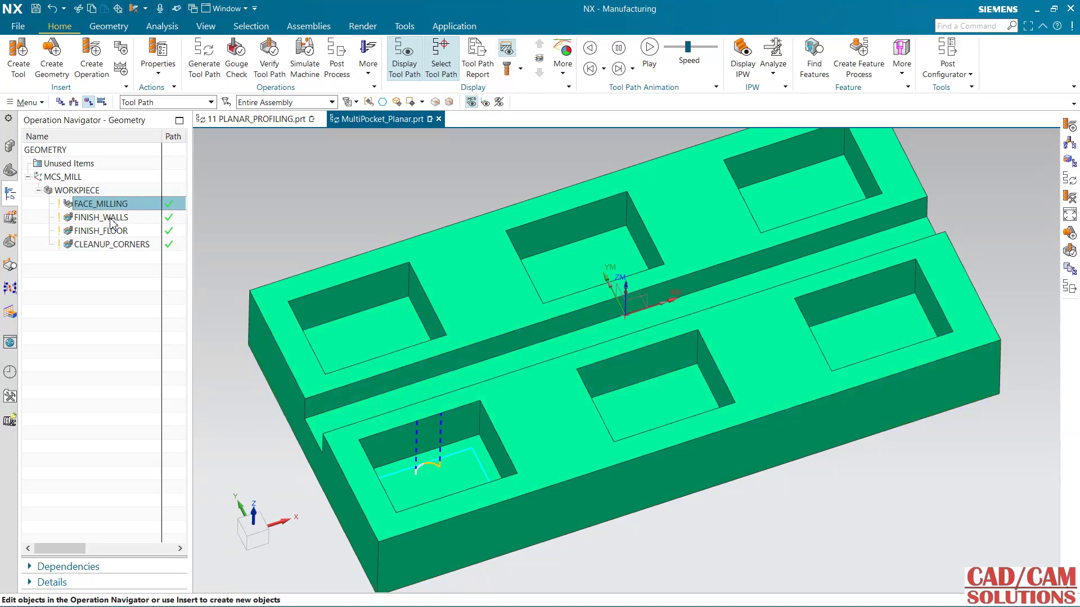
pyautogui.moveTo(478, 221)
pyautogui.mouseDown(button='middle')
pyautogui.moveTo(481, 257)
pyautogui.moveTo(488, 216)
pyautogui.mouseUp(button='middle')
pyautogui.click(111, 233)
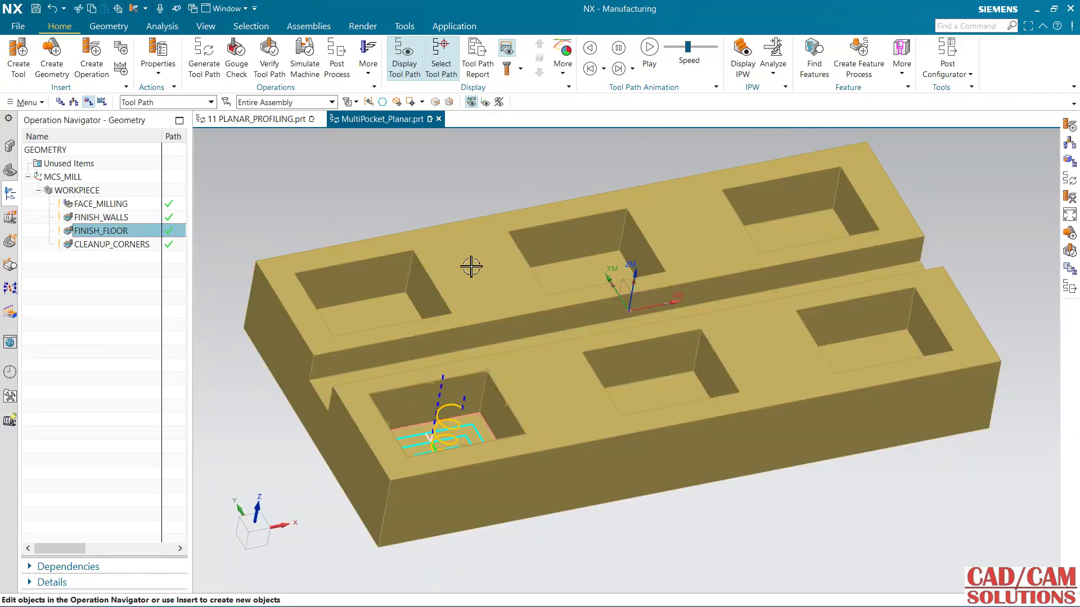
pyautogui.moveTo(470, 265); pyautogui.dragTo(425, 277, button='middle')
pyautogui.click(128, 246)
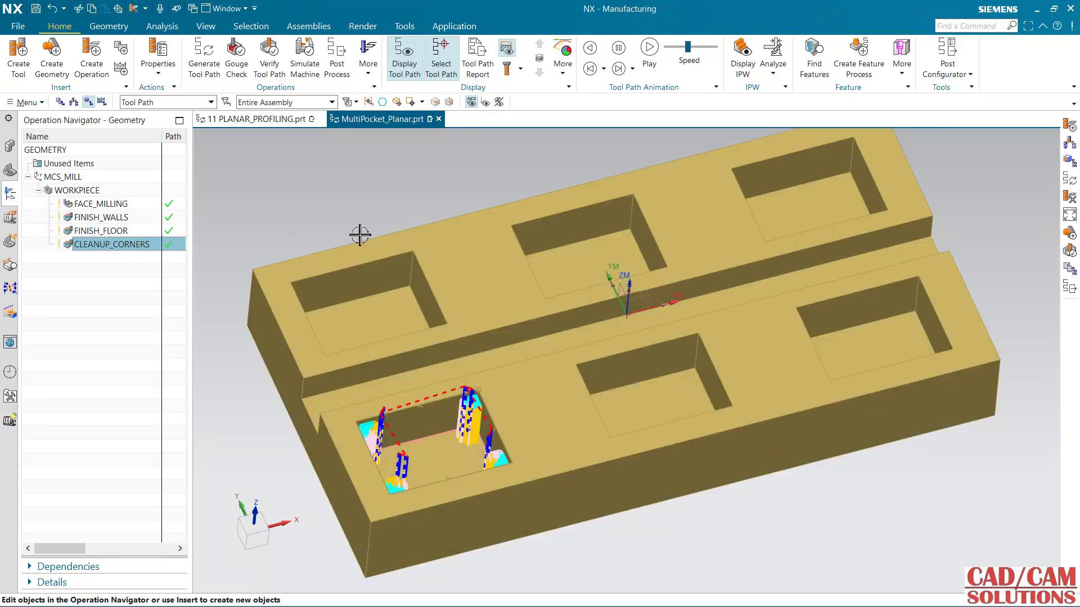
pyautogui.moveTo(450, 223)
pyautogui.mouseDown(button='middle')
pyautogui.moveTo(478, 188)
pyautogui.moveTo(458, 212)
pyautogui.mouseUp(button='middle')
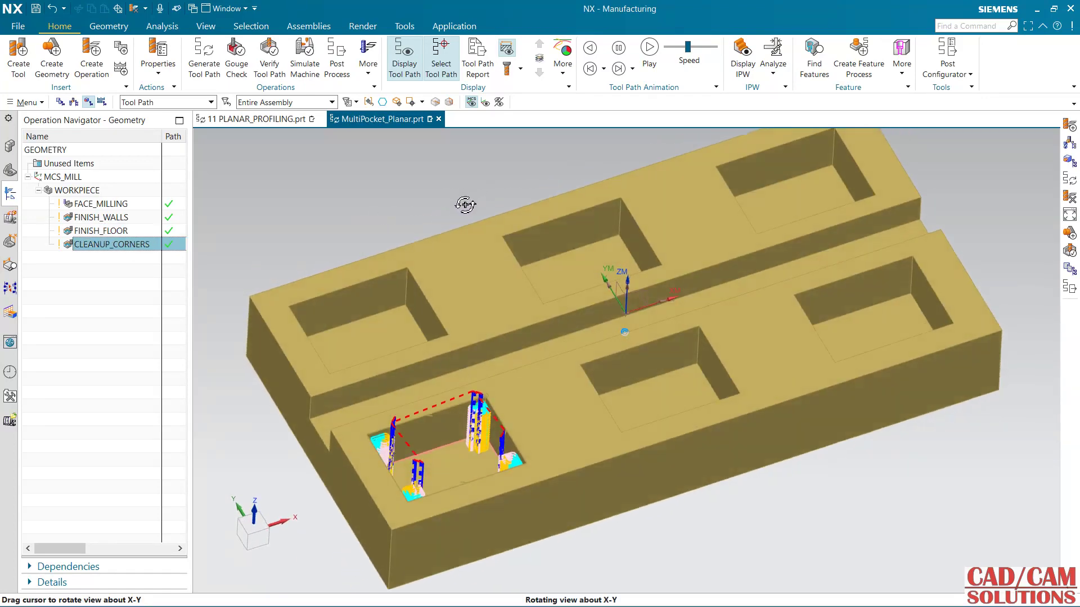
pyautogui.click(114, 291)
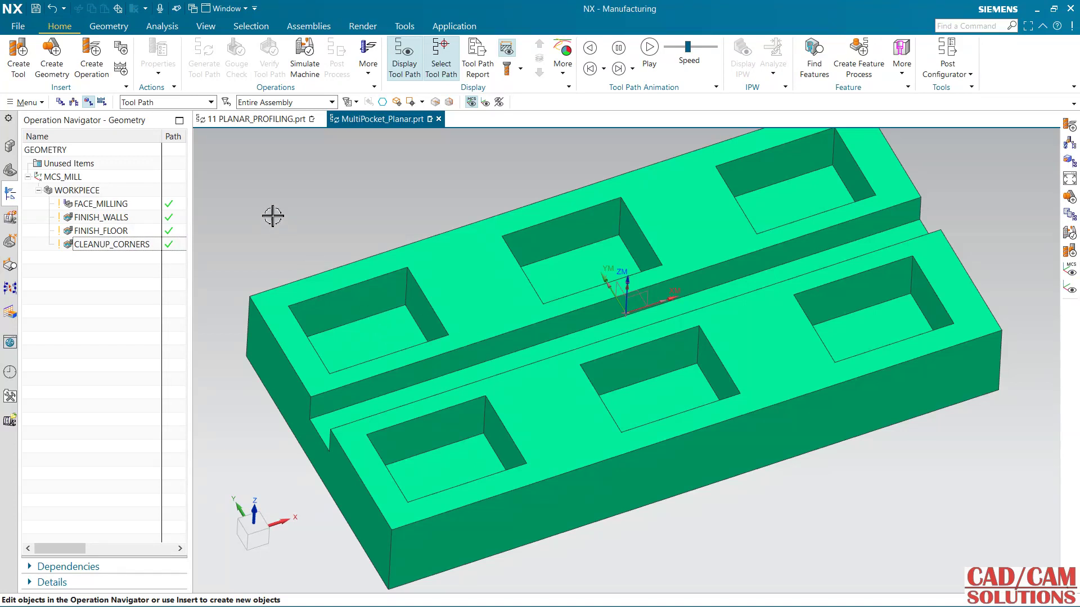
# Group the operations by machine tool and inspect the cutters UGT0201_002 and UGT0201_001 on the part.
pyautogui.click(75, 102)
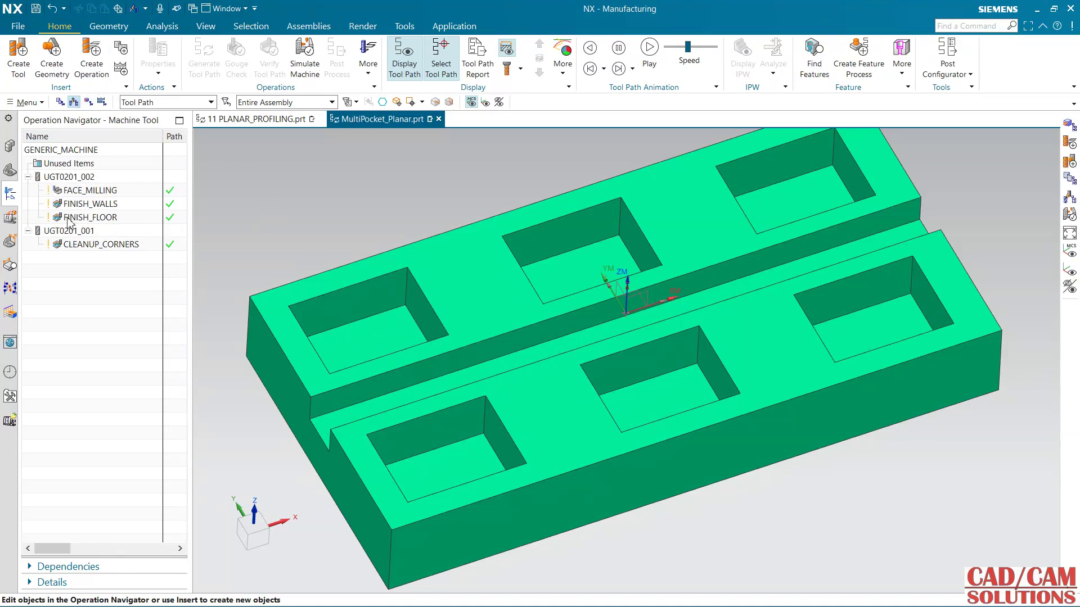
pyautogui.click(74, 178)
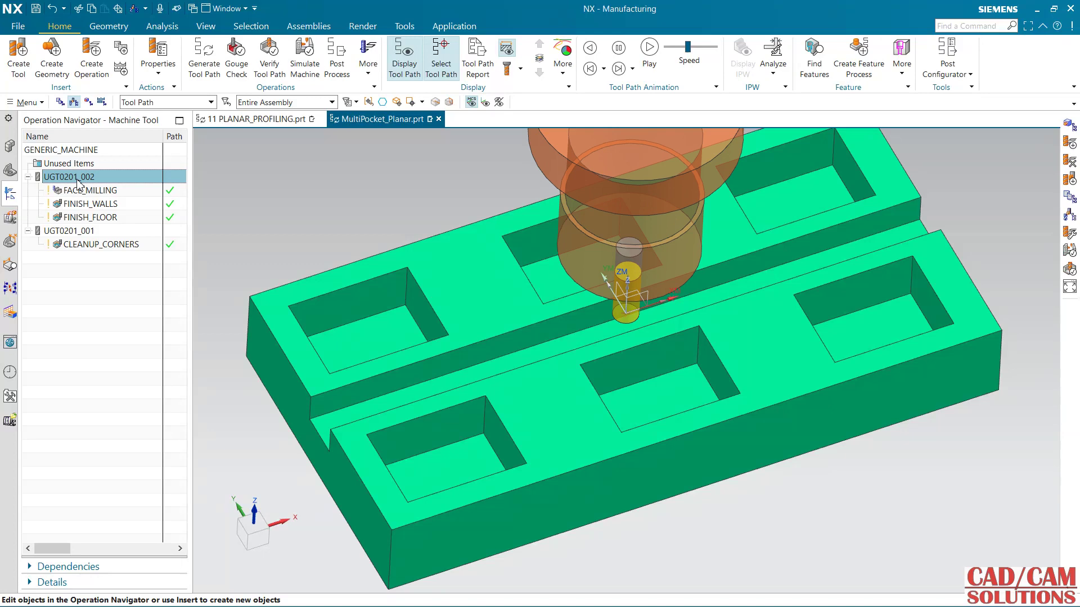
pyautogui.click(81, 239)
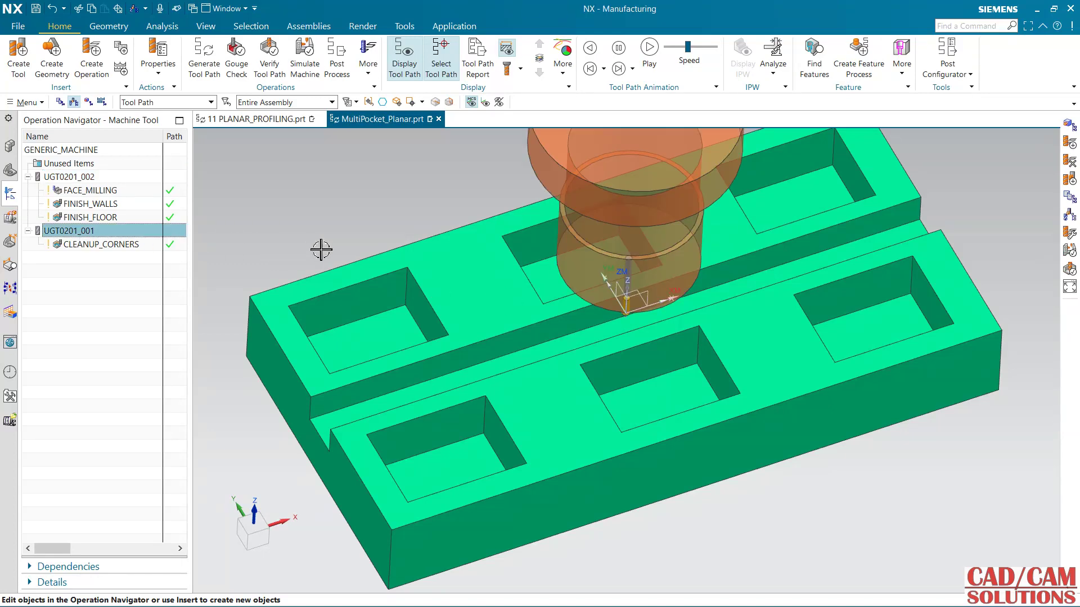
pyautogui.moveTo(322, 248)
pyautogui.mouseDown(button='middle')
pyautogui.moveTo(321, 227)
pyautogui.moveTo(319, 239)
pyautogui.mouseUp(button='middle')
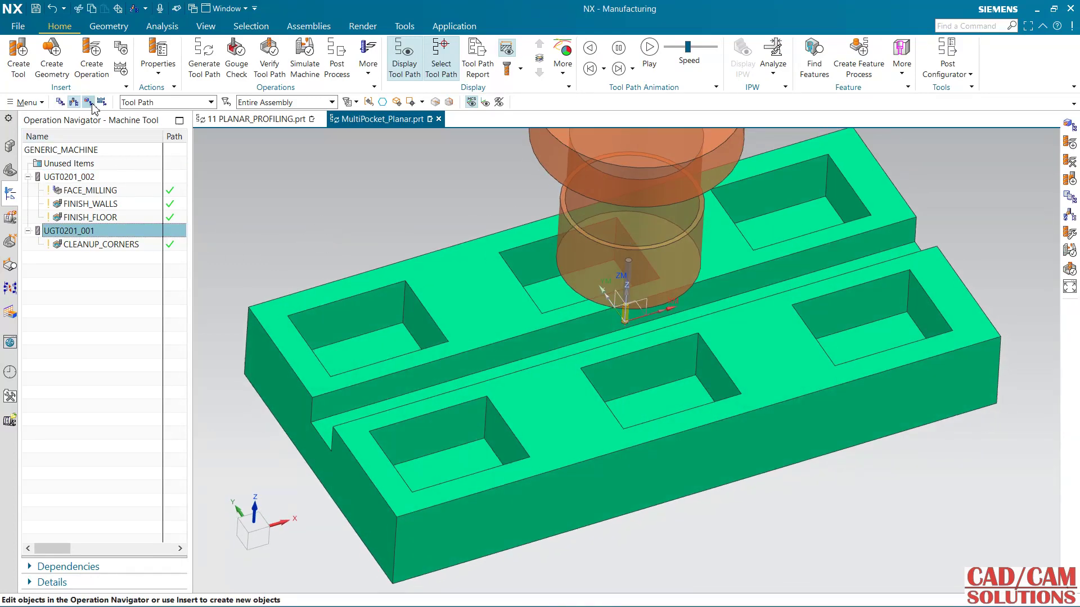
# Create a Floor and Wall operation under WORKPIECE with tool UGT0201_002 and the MILL_ROUGH method.
pyautogui.click(88, 102)
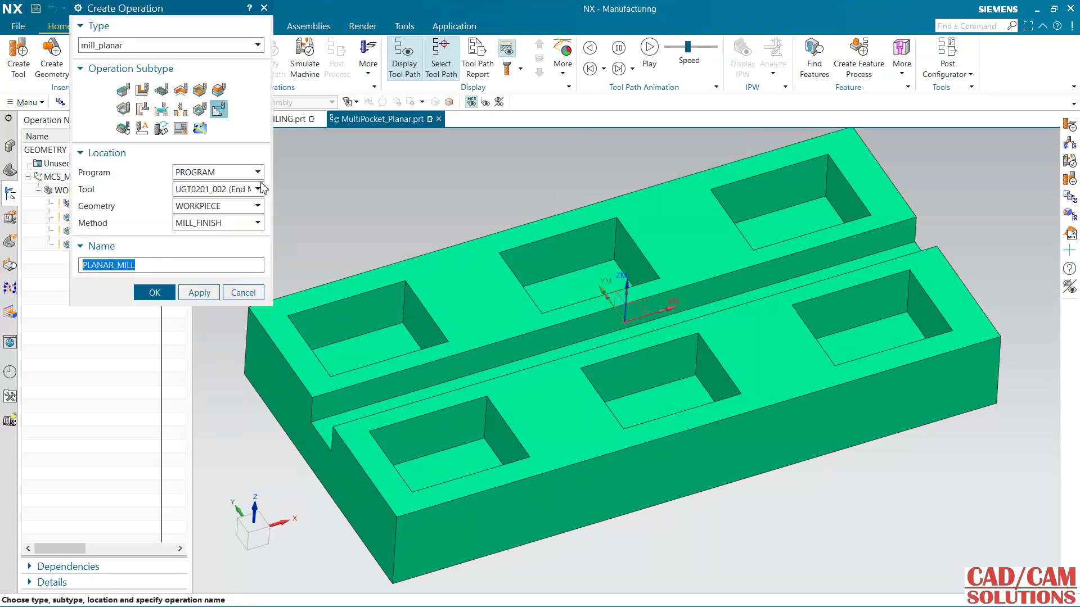
pyautogui.moveTo(148, 95)
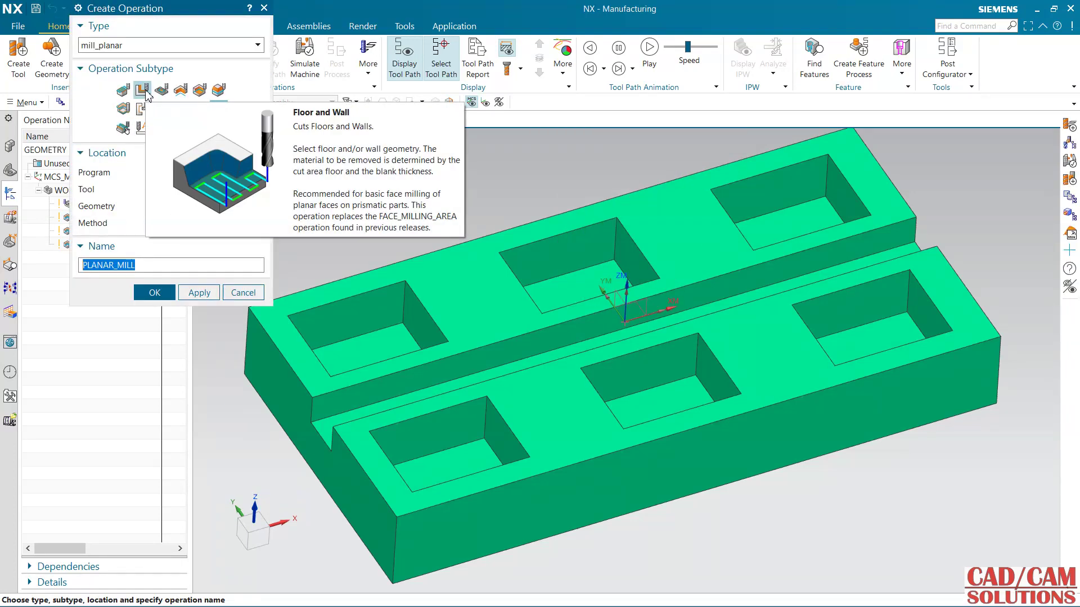
pyautogui.click(144, 91)
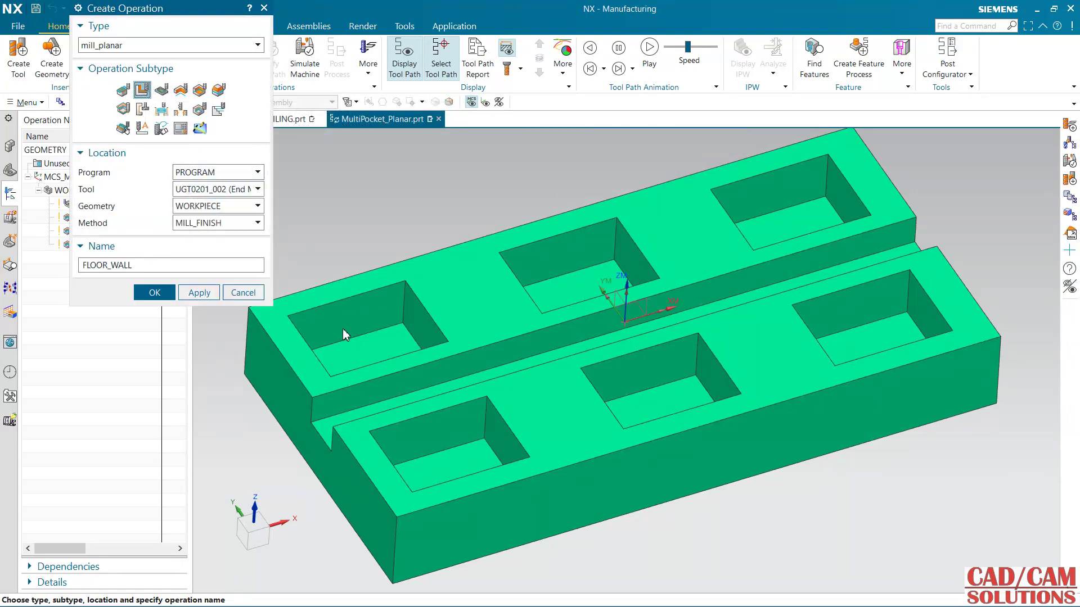
pyautogui.click(224, 189)
pyautogui.click(225, 205)
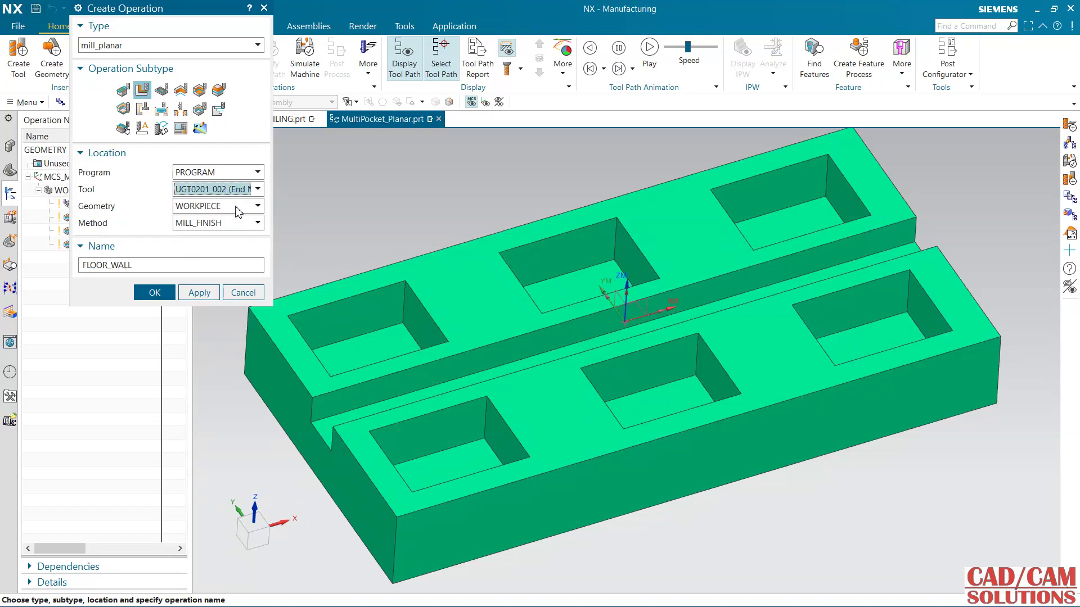
pyautogui.click(226, 225)
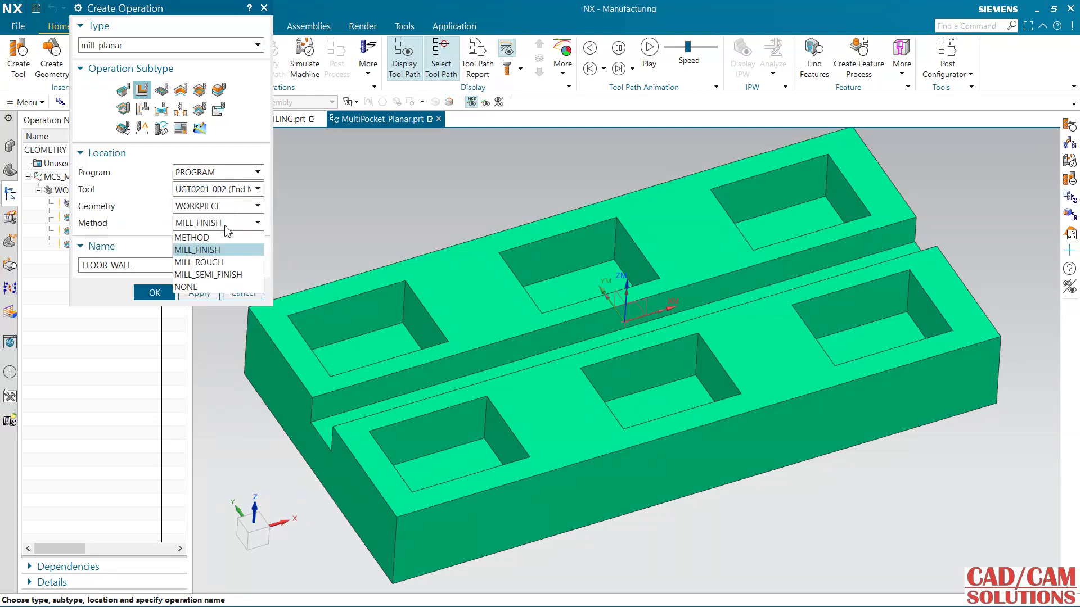
pyautogui.click(221, 264)
pyautogui.click(147, 298)
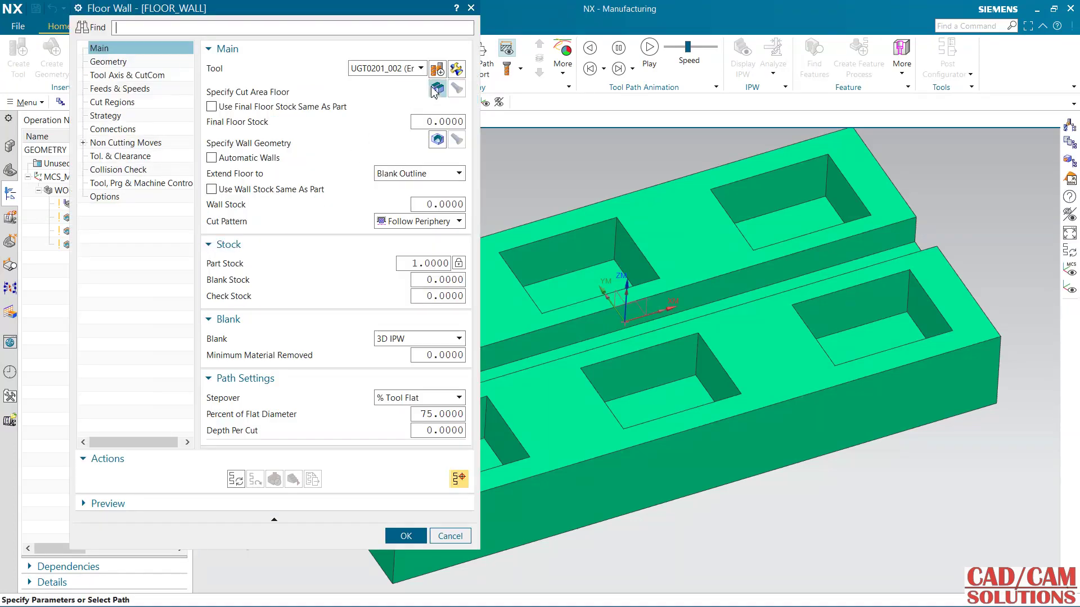
# Specify the floor face of the back-row pocket nearest the part's left end as the cut area floor.
pyautogui.click(437, 89)
pyautogui.click(374, 349)
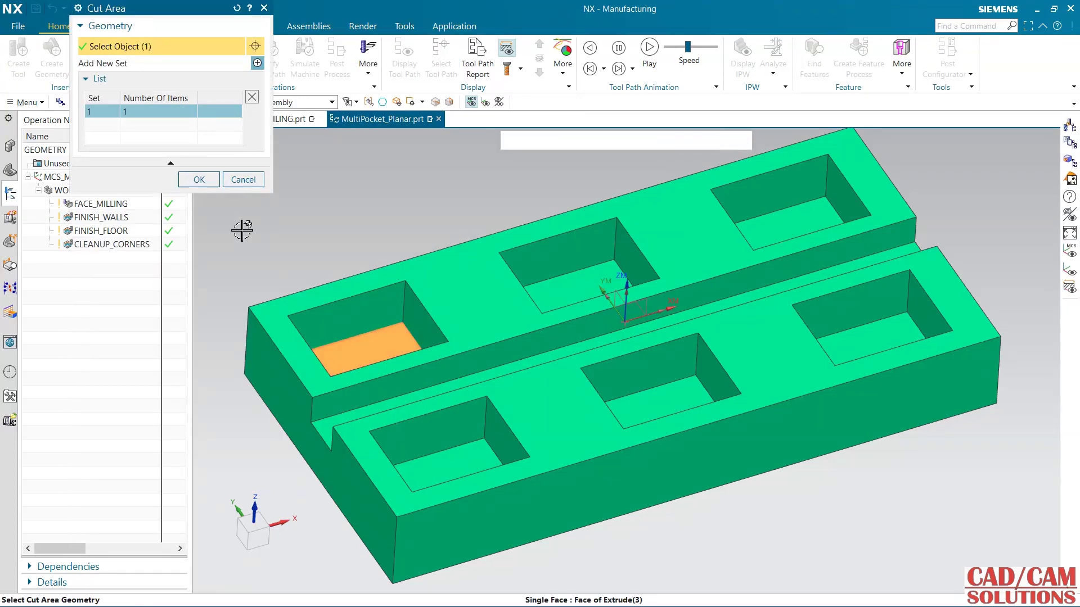
pyautogui.click(199, 179)
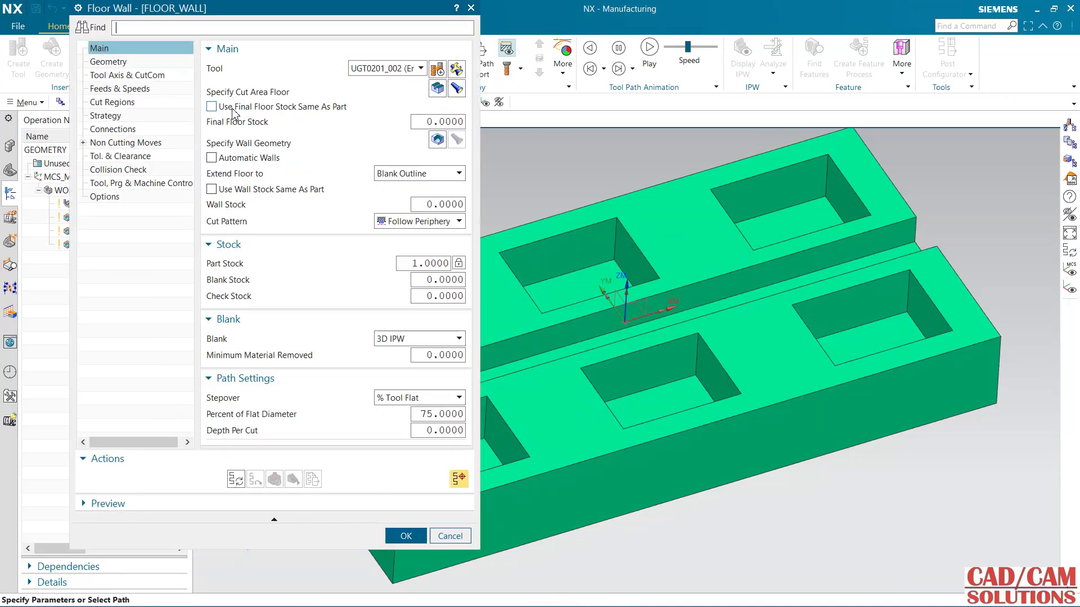
# Use the part stock for both the final floor and the walls, and enable Automatic Walls.
pyautogui.click(212, 107)
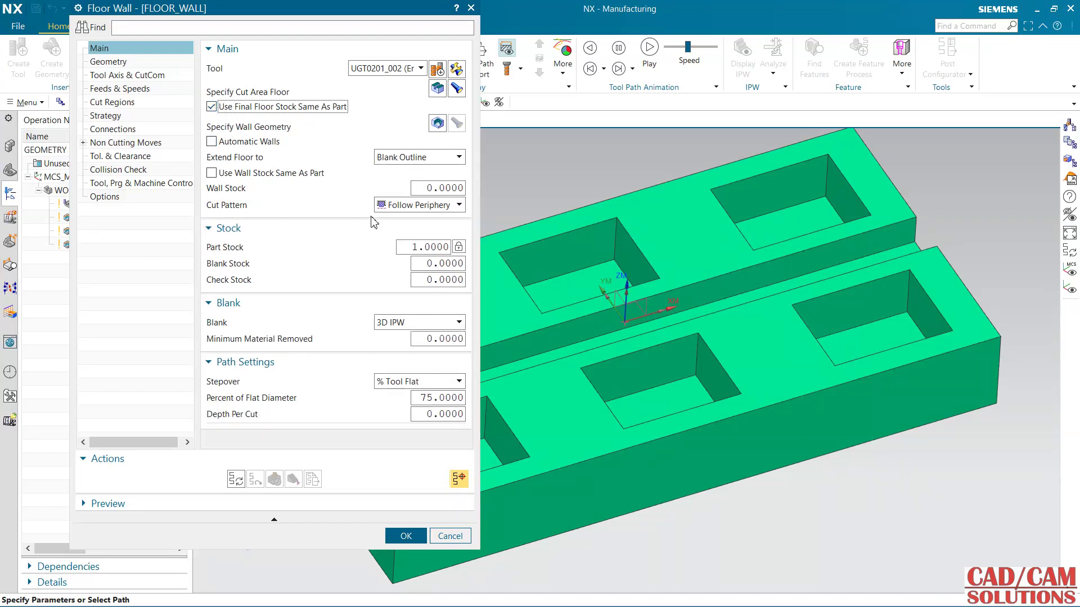
pyautogui.click(225, 174)
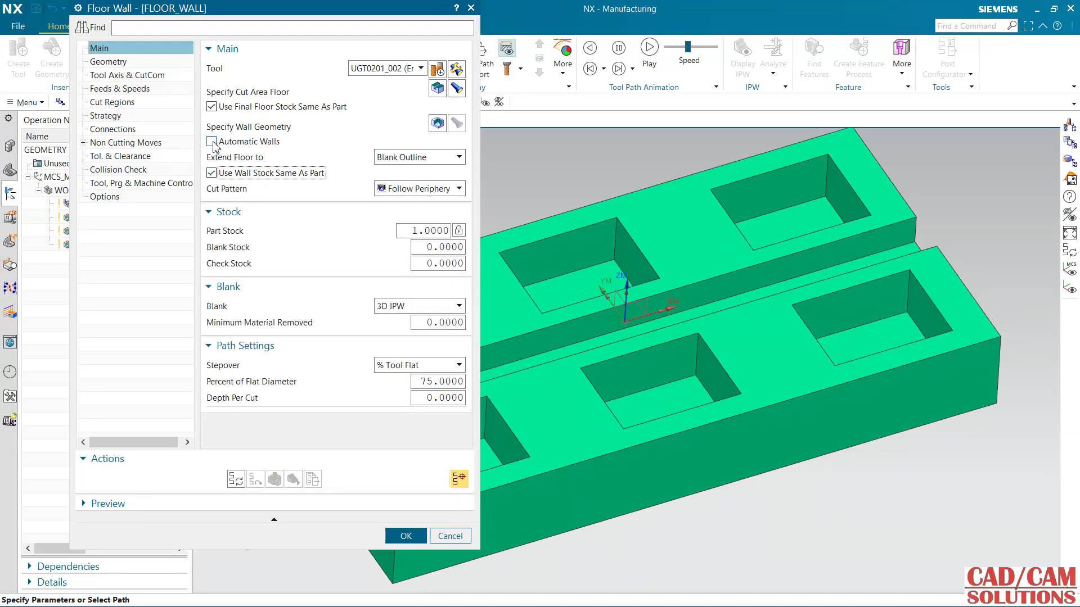
pyautogui.click(212, 142)
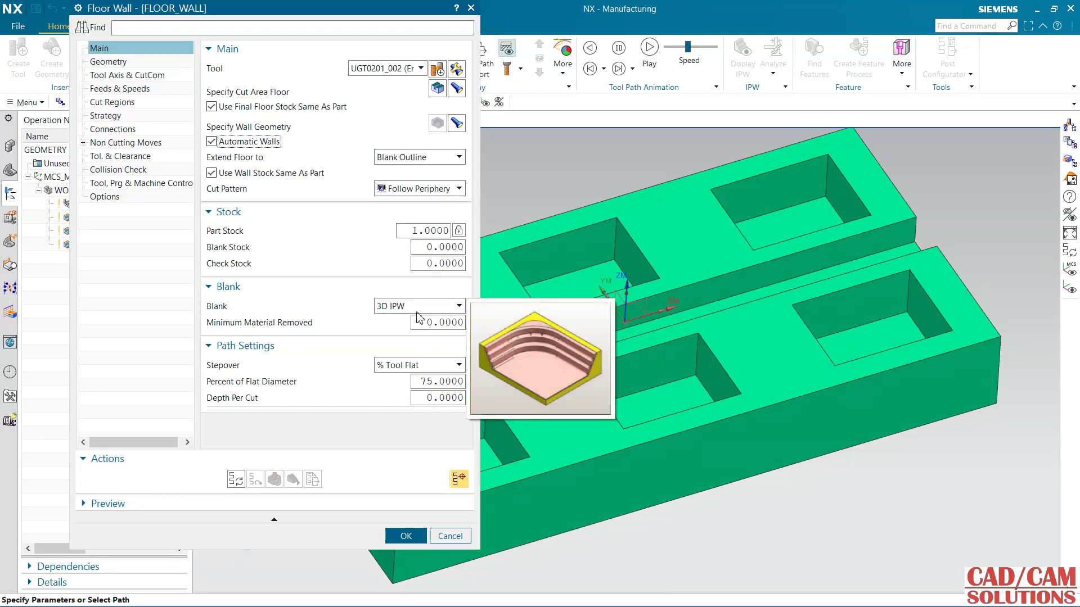
# Set the depth per cut to 1.0 and generate the floor-wall tool path.
pyautogui.doubleClick(445, 397)
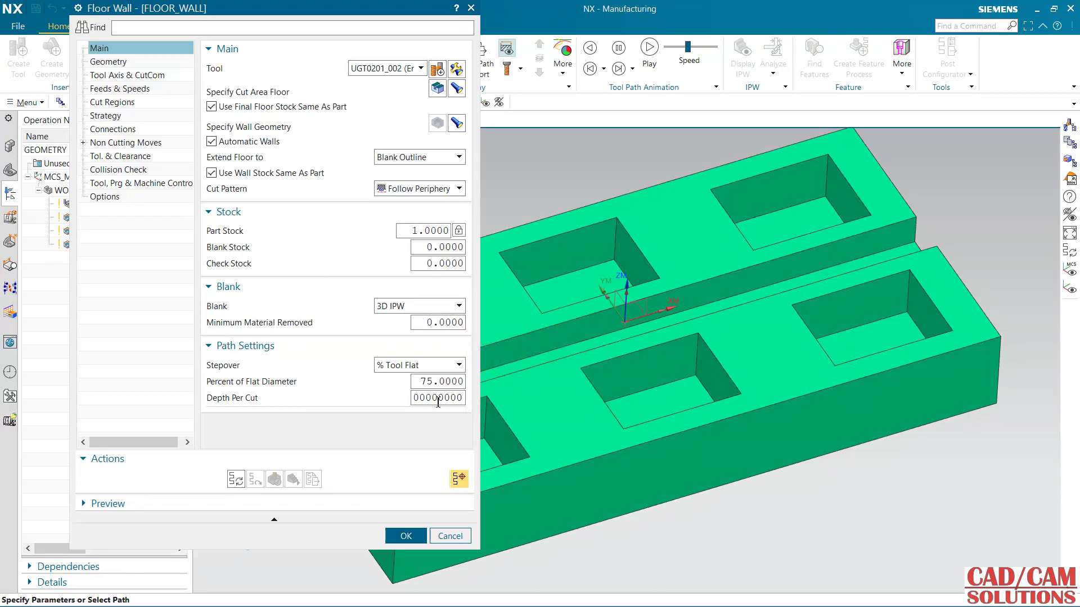
pyautogui.write('1.0')
pyautogui.click(236, 479)
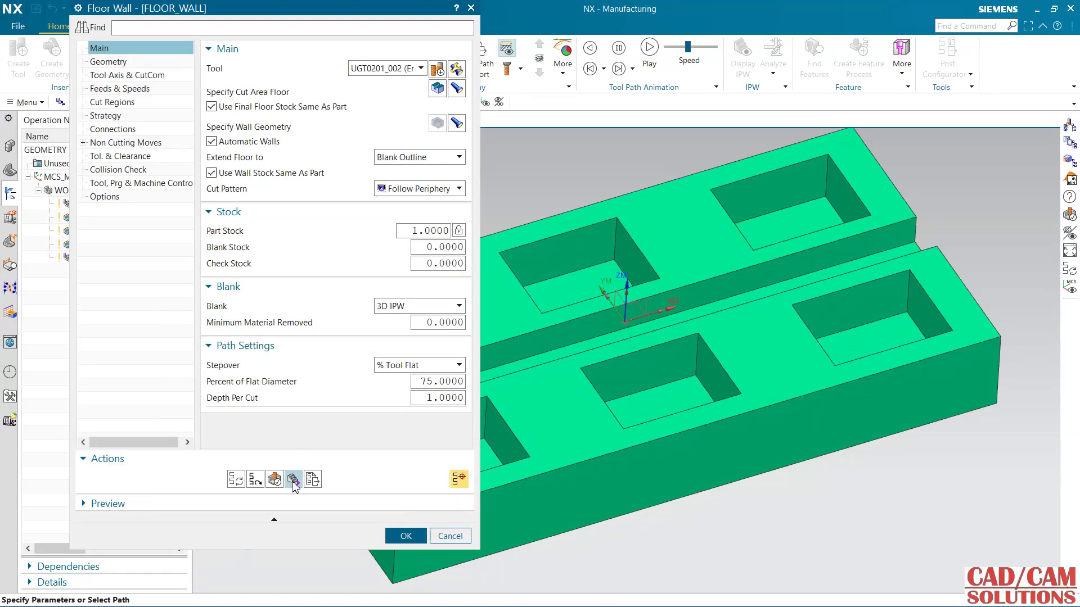
# Verify the floor-wall tool path by playing its 3D Dynamic material removal, and accept the operation.
pyautogui.click(276, 481)
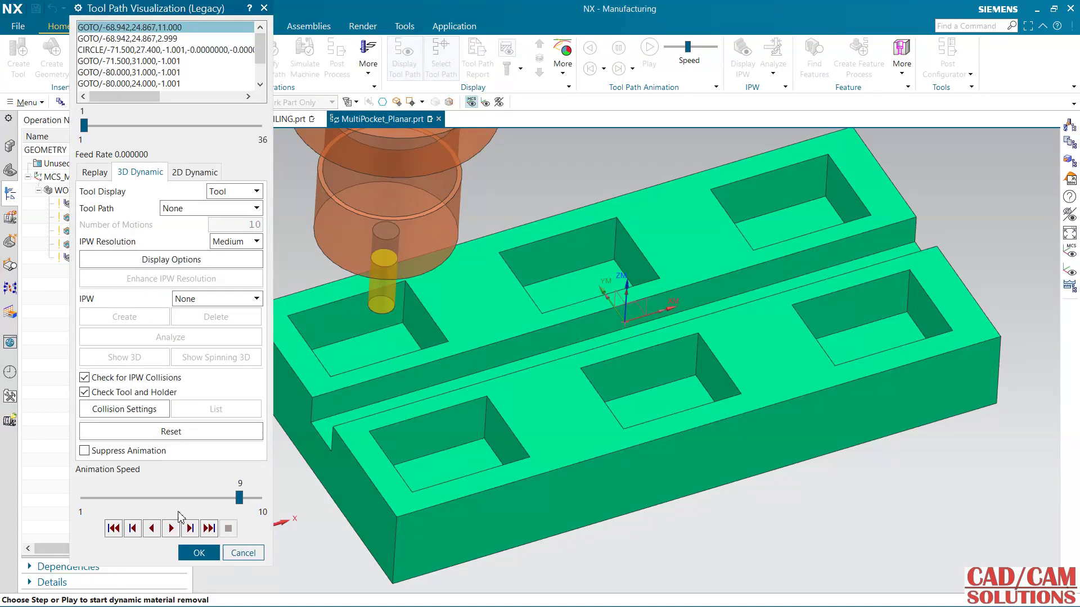
pyautogui.click(171, 528)
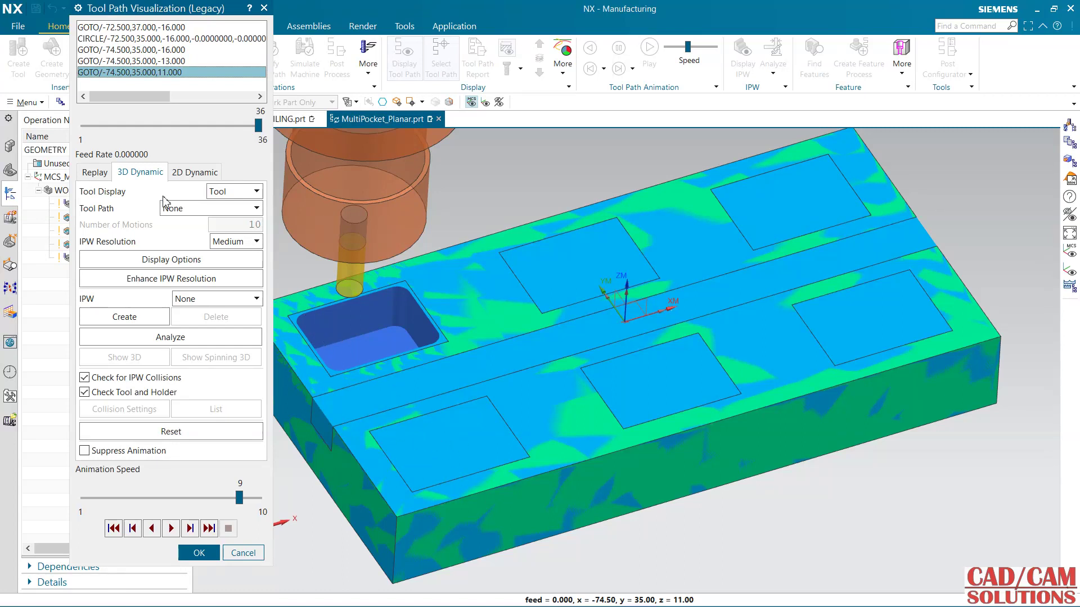
pyautogui.keyDown('shift'); pyautogui.moveTo(317, 349); pyautogui.dragTo(402, 328, button='middle'); pyautogui.keyUp('shift')
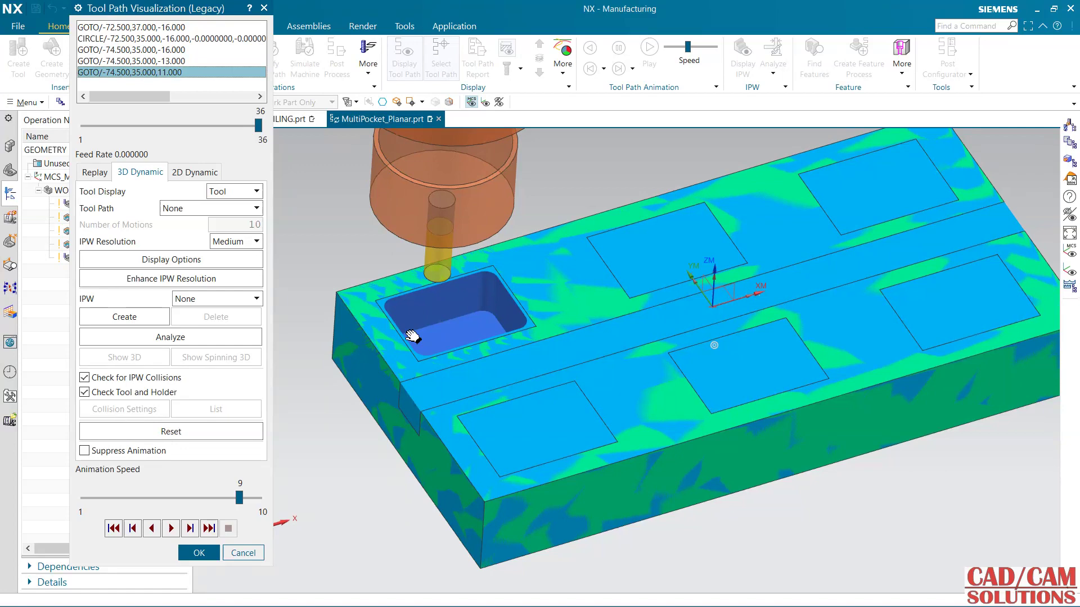
pyautogui.click(200, 553)
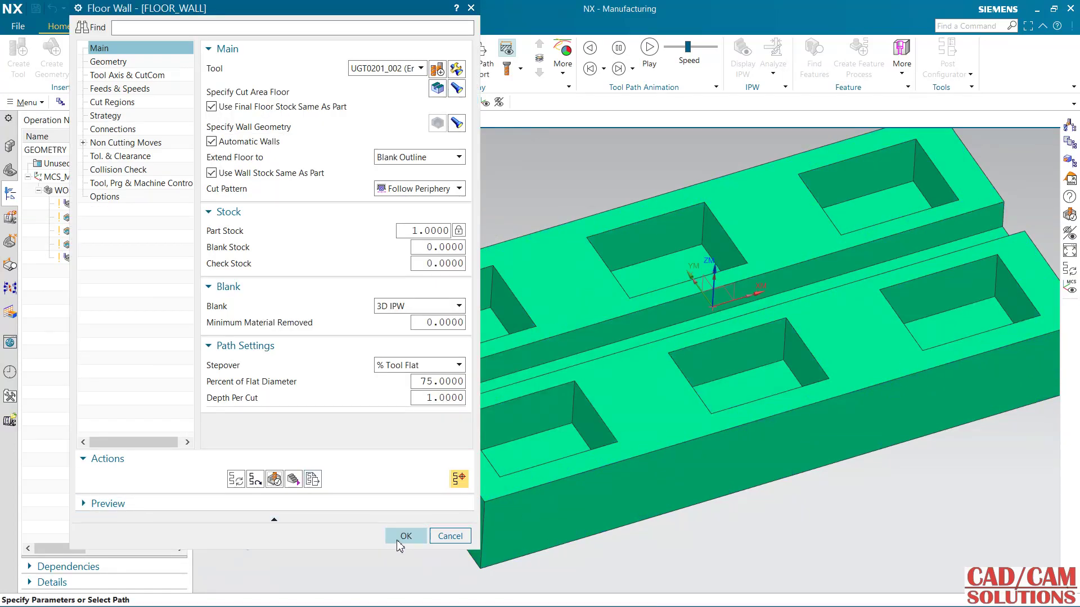
pyautogui.click(405, 536)
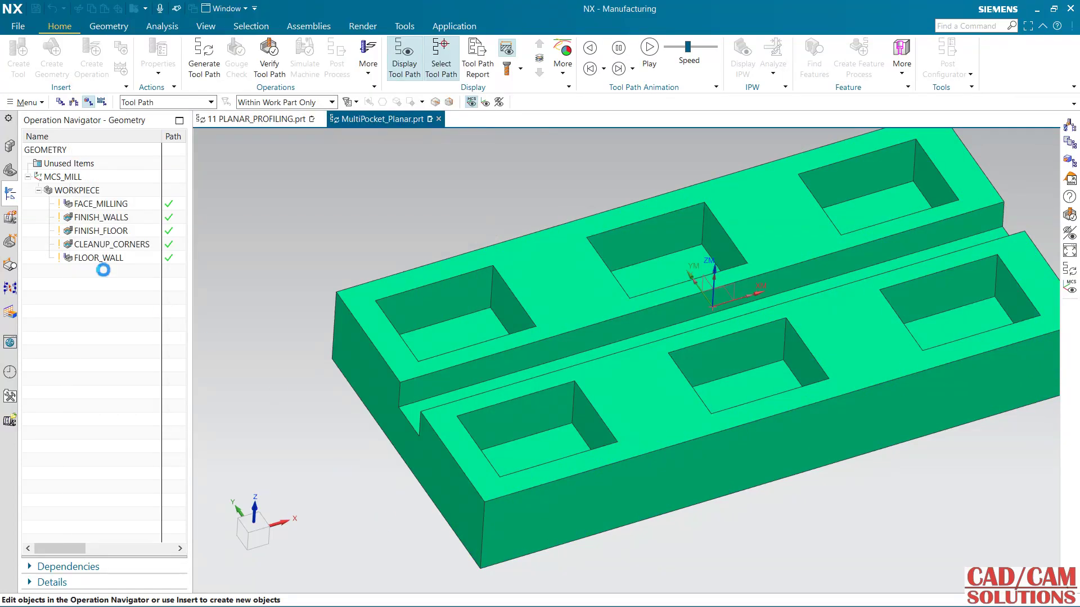
# Show the operations in program order and reassign FLOOR_WALL to the NC_PROGRAM program group.
pyautogui.click(61, 103)
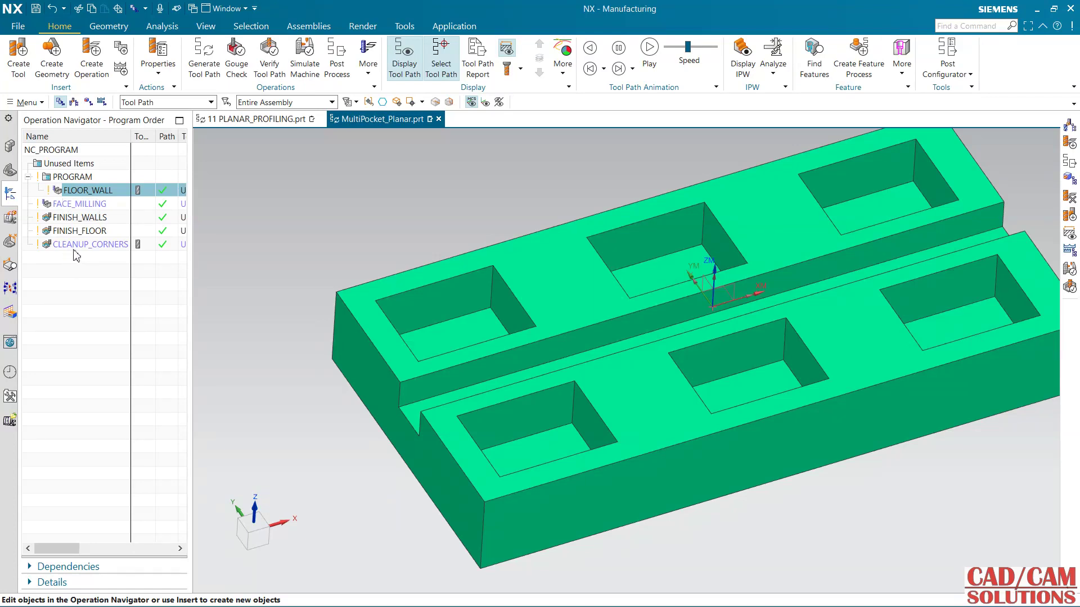
pyautogui.doubleClick(88, 190)
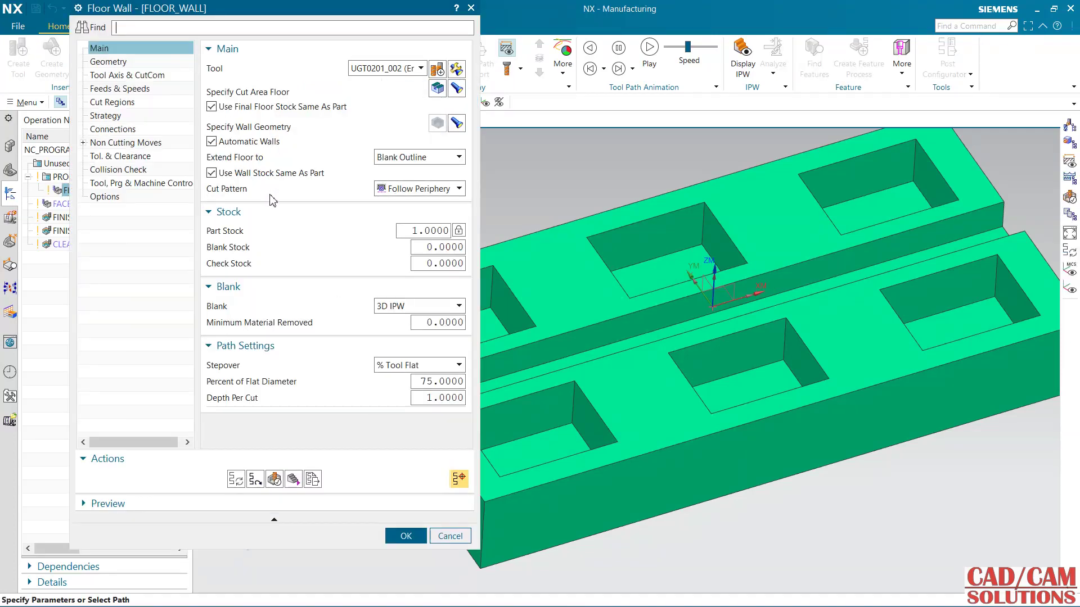
pyautogui.click(124, 184)
pyautogui.click(387, 68)
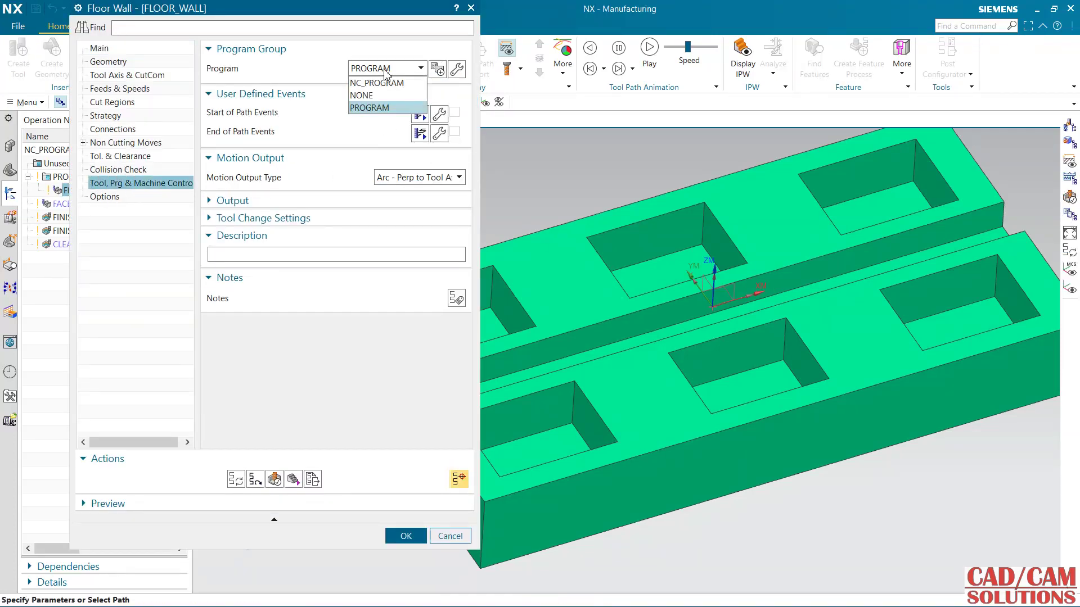
pyautogui.click(377, 83)
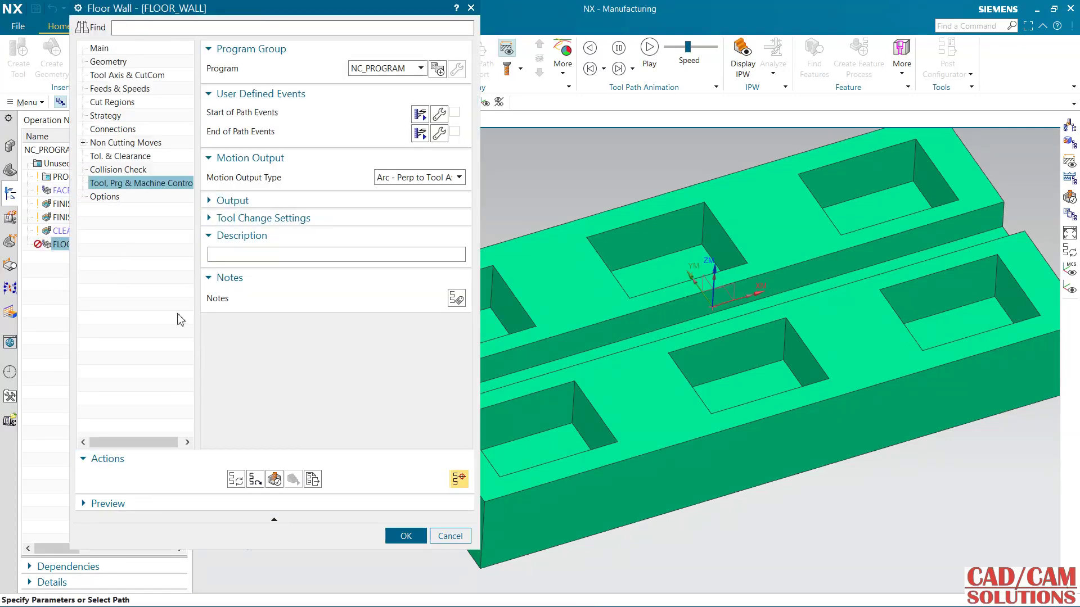
# Regenerate the FLOOR_WALL tool path, verify it with 3D Dynamic material removal, and accept the operation.
pyautogui.click(235, 479)
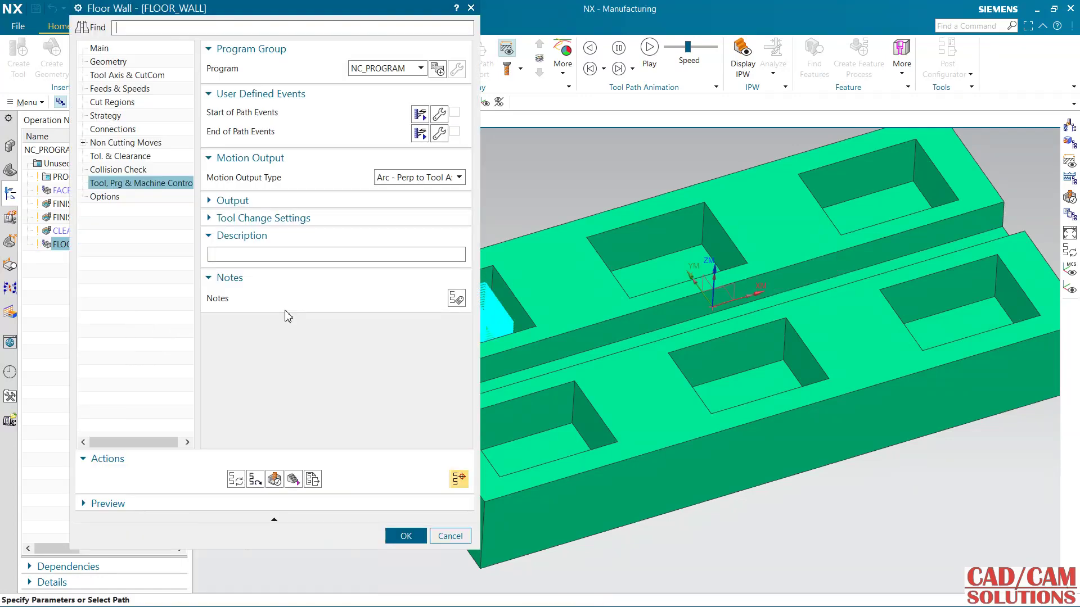
pyautogui.click(293, 478)
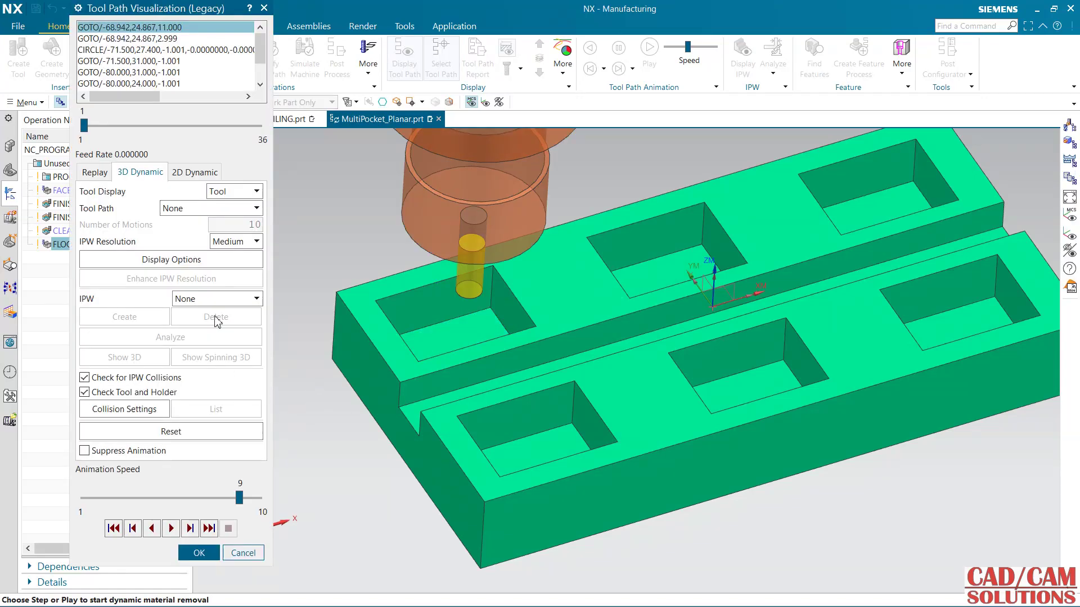
pyautogui.click(170, 528)
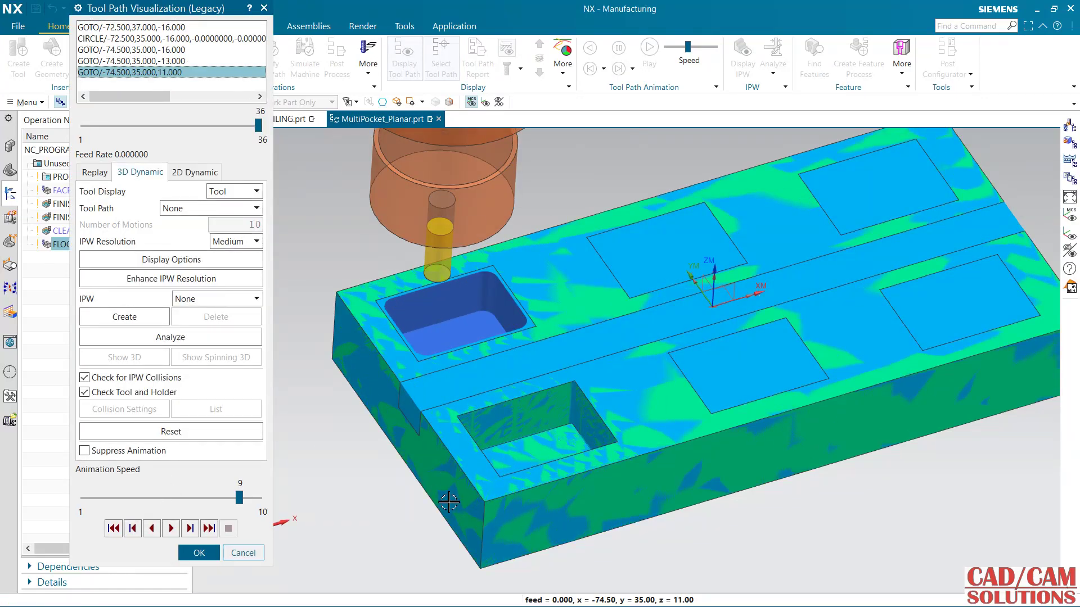
pyautogui.click(203, 558)
pyautogui.click(405, 535)
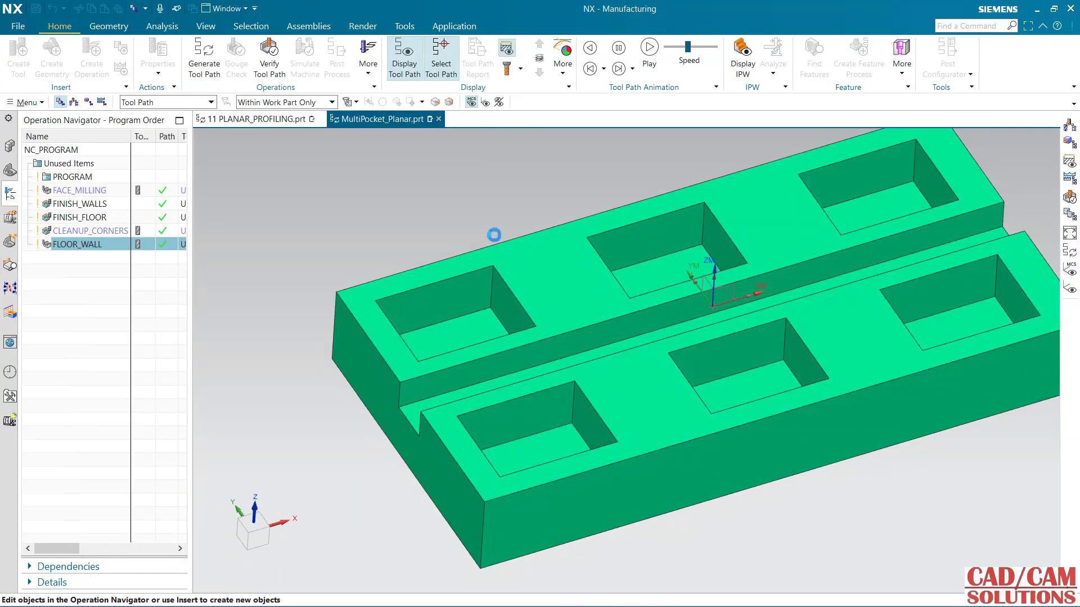
# Create a Planar Mill operation in the geometry view, using program NC_PROGRAM and method MILL_FINISH with the existing 8 mm end mill and WORKPIECE.
pyautogui.click(88, 102)
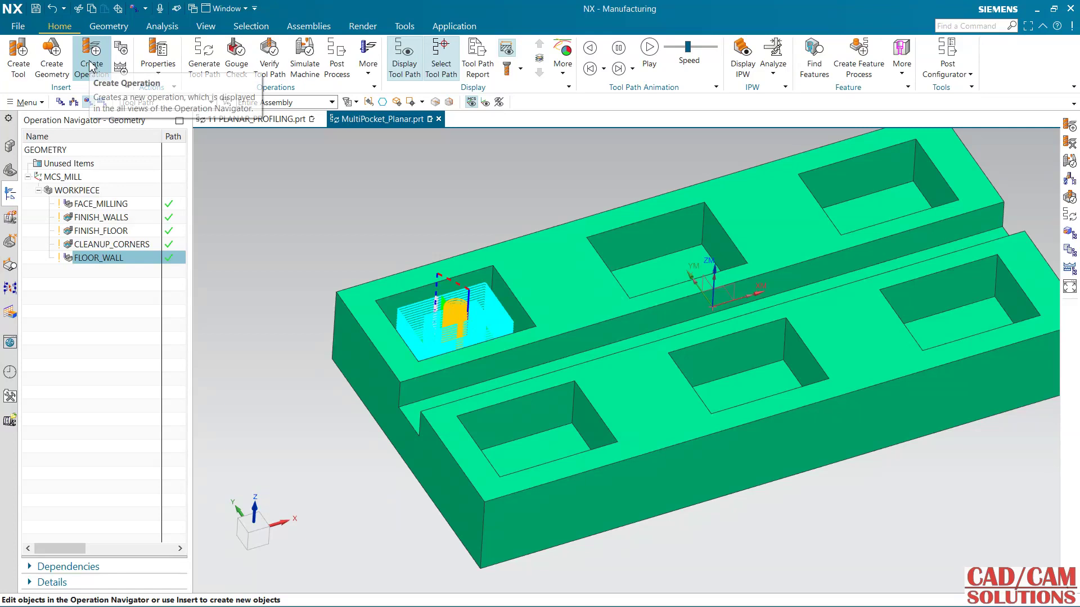
pyautogui.click(90, 64)
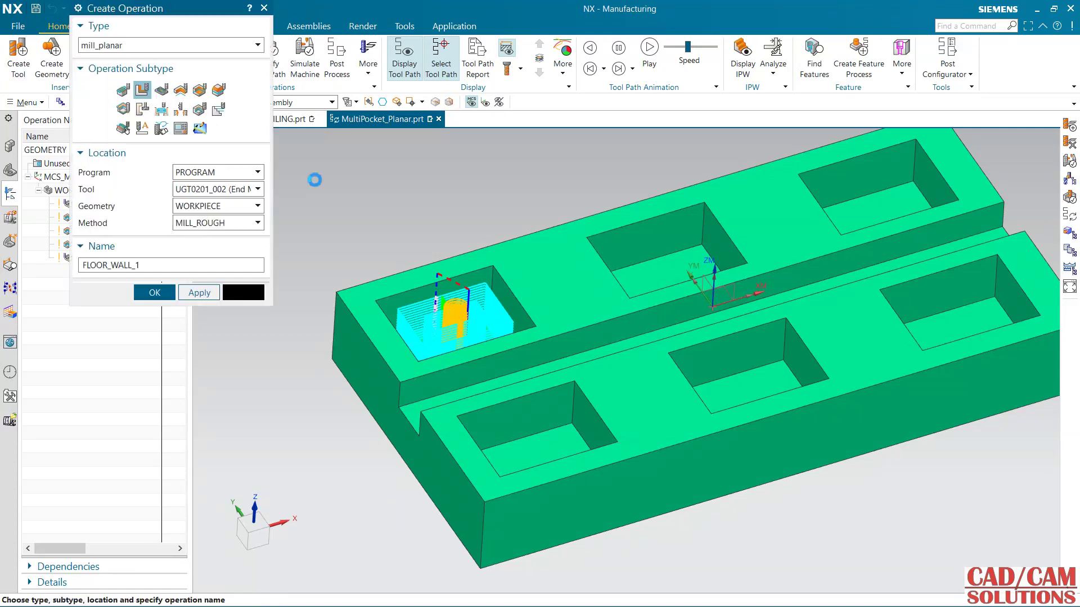
pyautogui.click(219, 111)
pyautogui.click(229, 176)
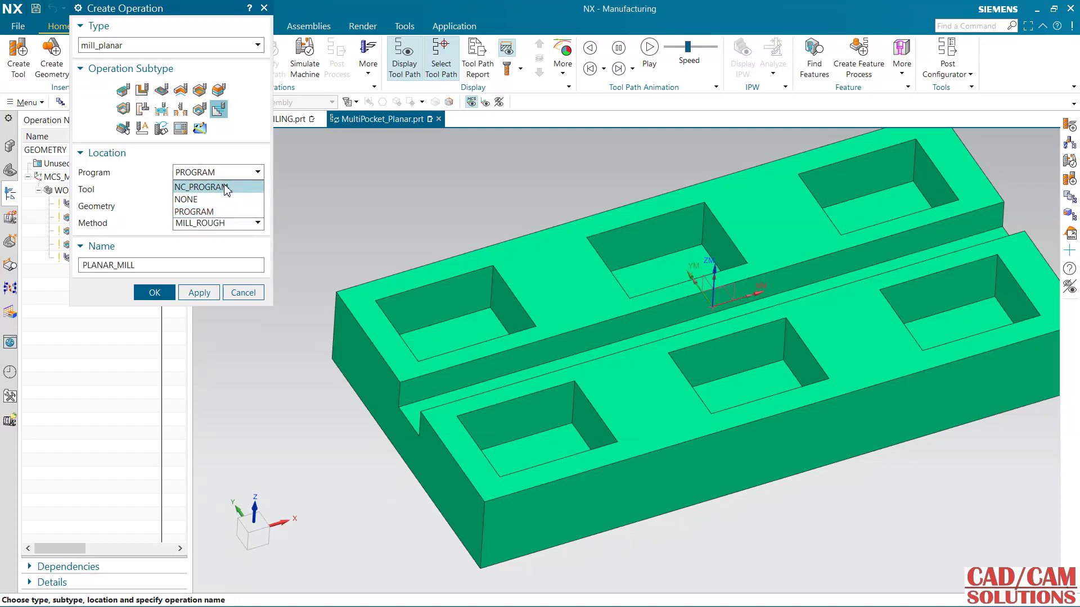
pyautogui.click(225, 183)
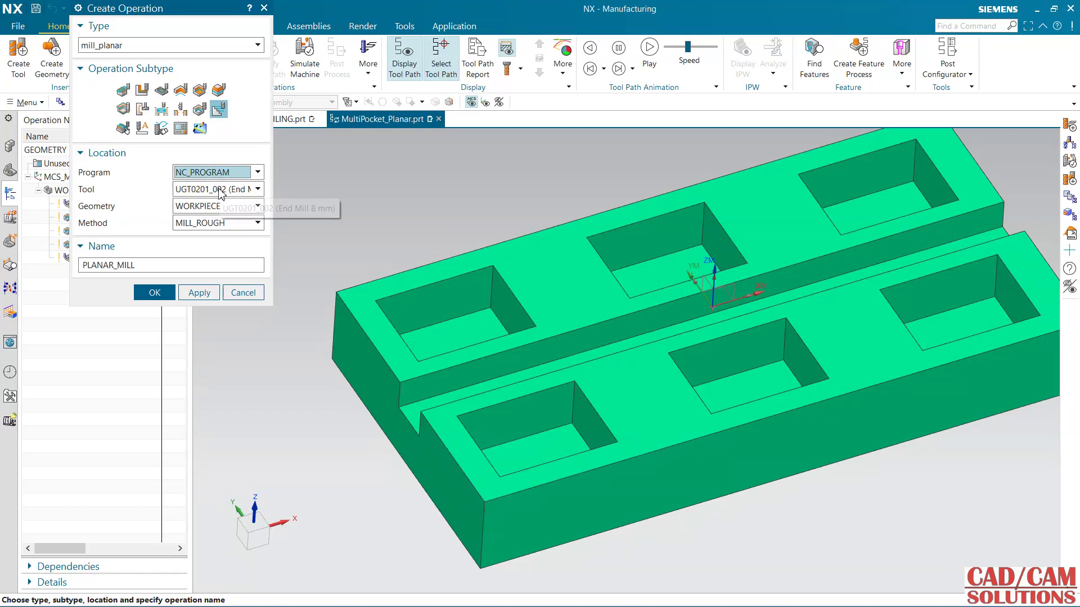
pyautogui.click(223, 223)
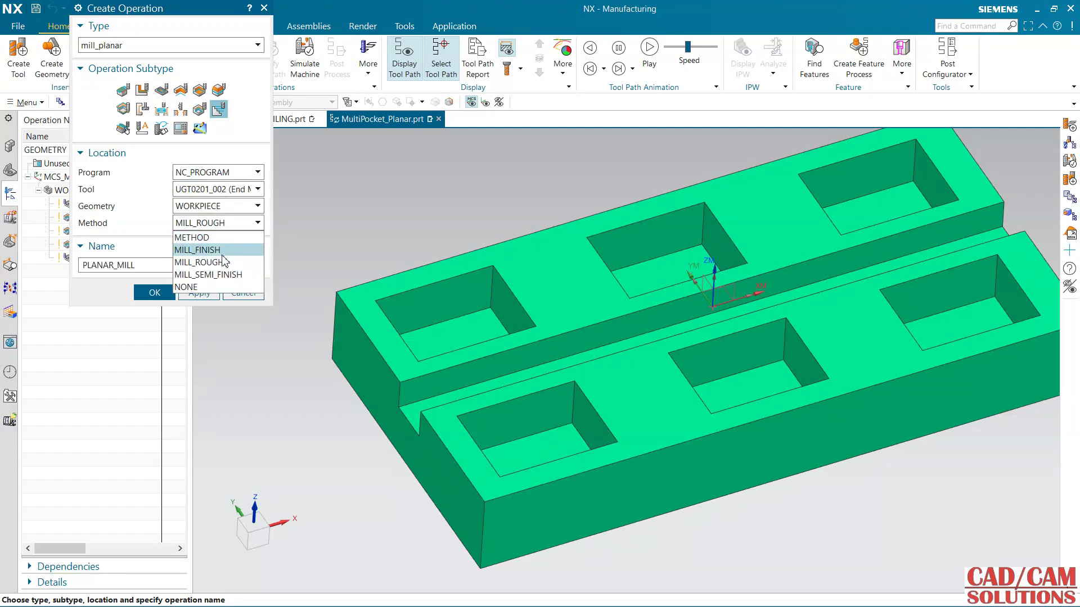
pyautogui.click(220, 251)
pyautogui.click(154, 293)
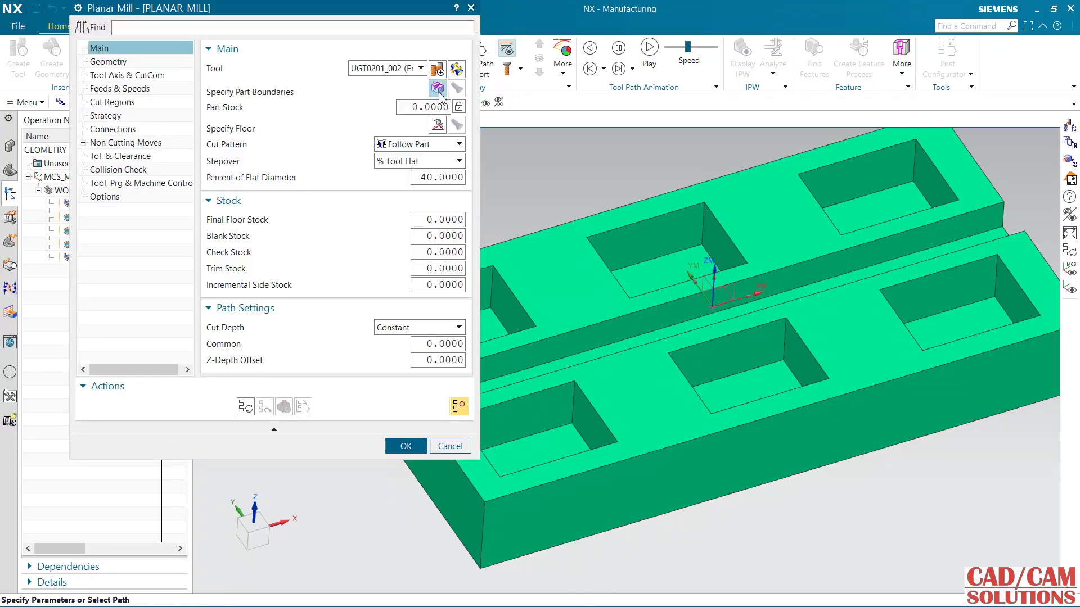
# Define a closed part boundary by curves from the four upper edges of the roughed pocket, with the tool side inside it.
pyautogui.click(438, 88)
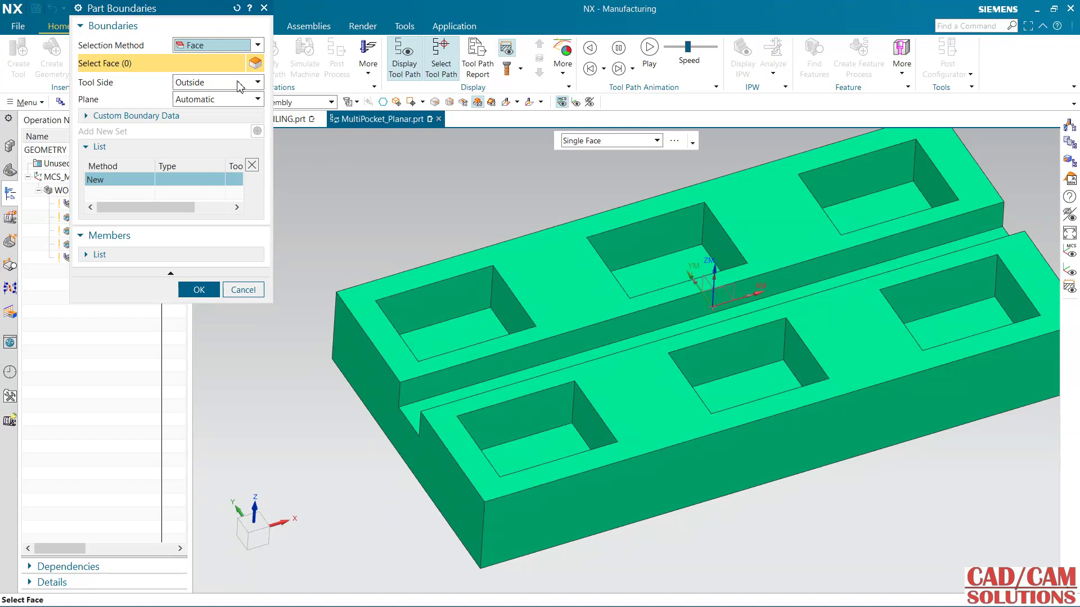
pyautogui.click(241, 47)
pyautogui.click(228, 69)
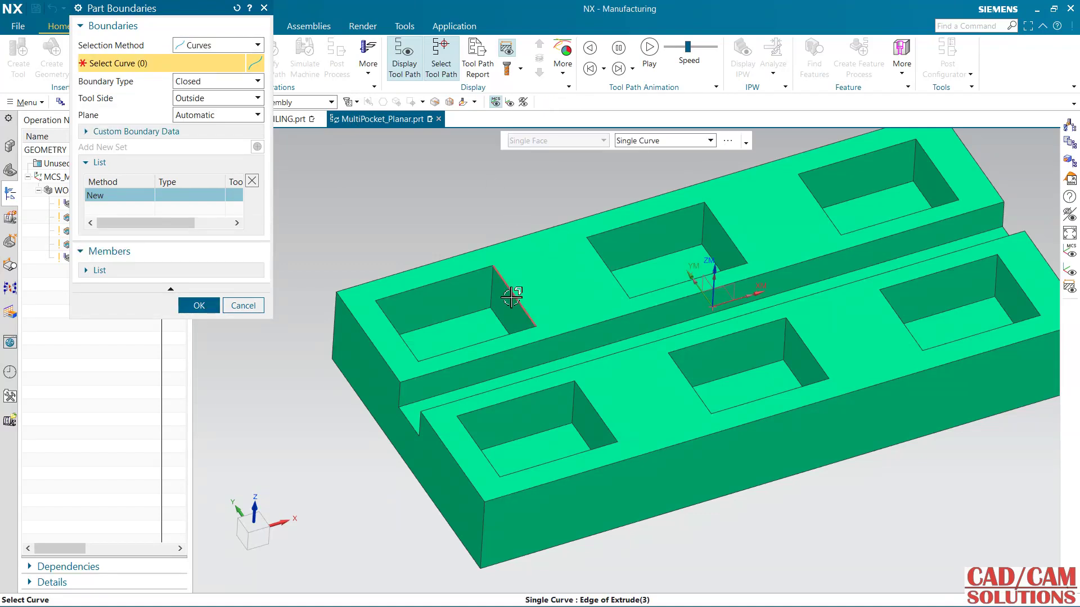
pyautogui.click(506, 285)
pyautogui.click(447, 280)
pyautogui.click(405, 342)
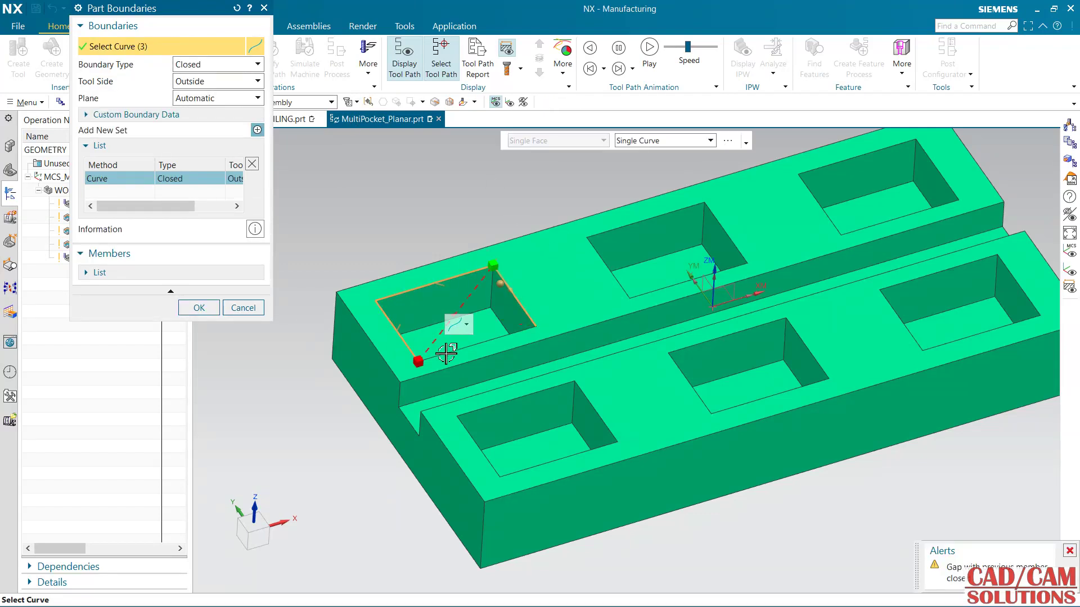
pyautogui.click(460, 344)
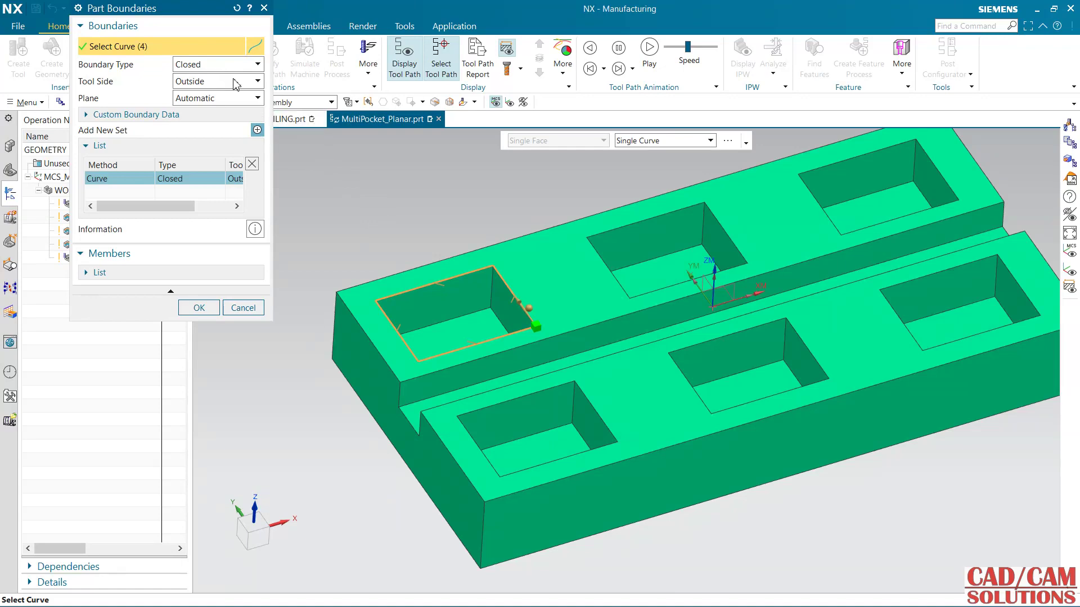
pyautogui.click(257, 81)
pyautogui.click(219, 98)
pyautogui.click(199, 308)
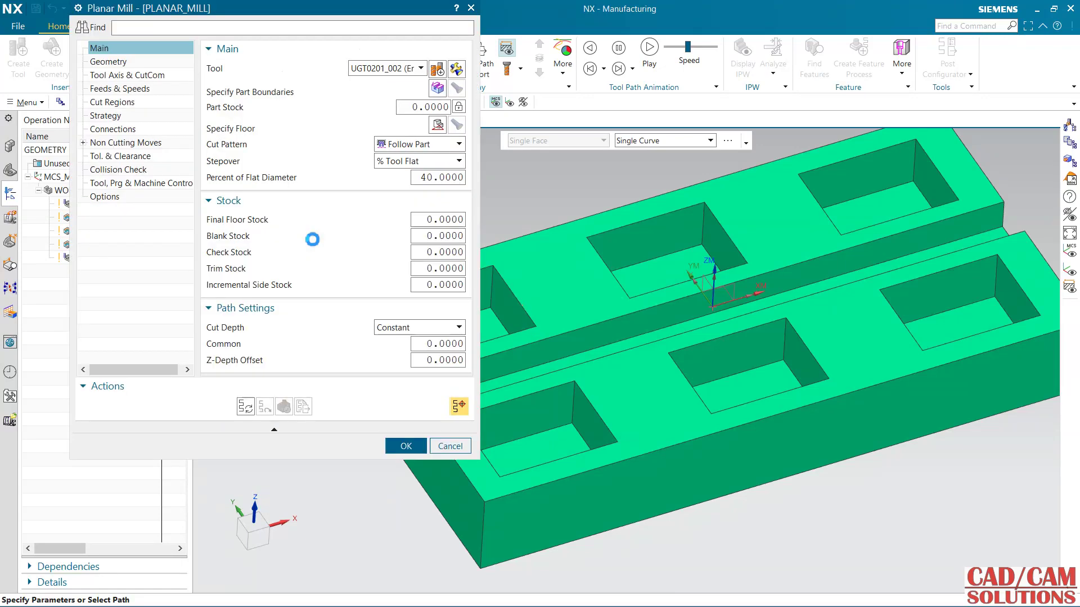
pyautogui.middleClick(312, 239)
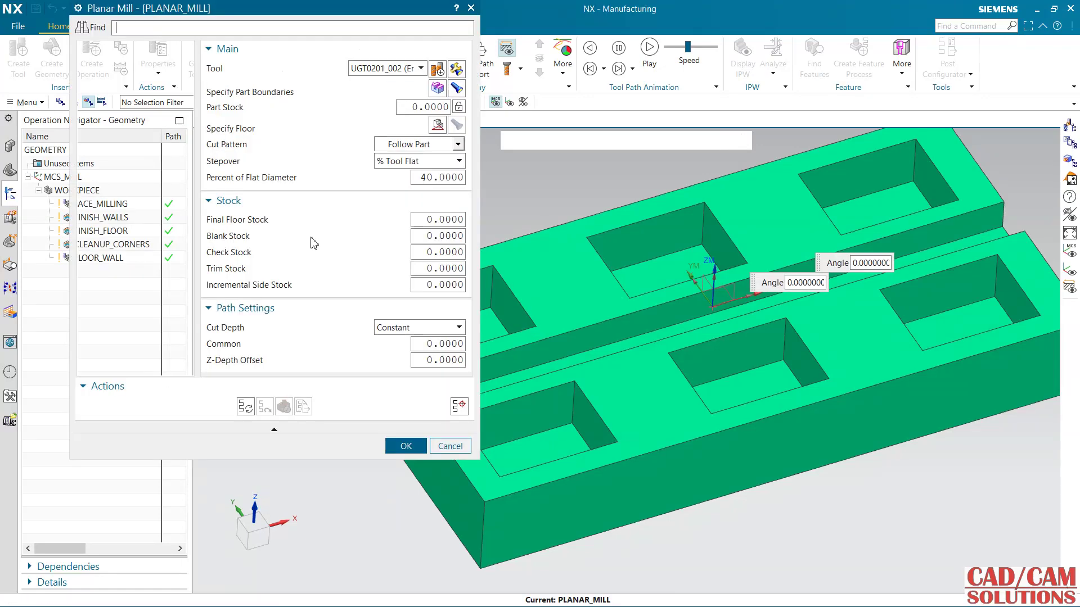
# Specify the bottom face of the same pocket as the planar mill floor.
pyautogui.click(438, 125)
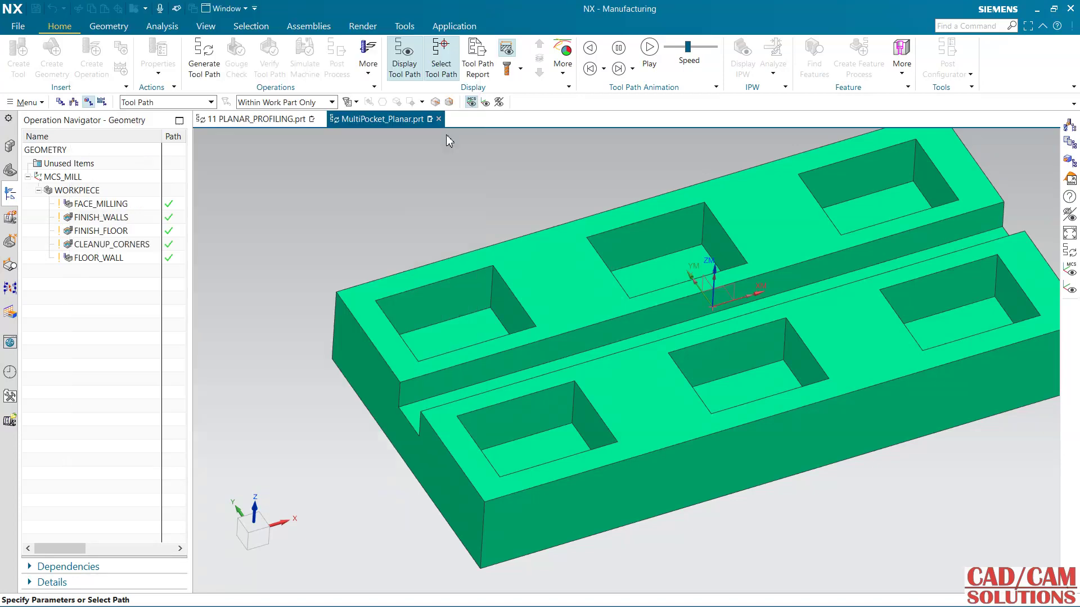
pyautogui.click(442, 340)
pyautogui.click(210, 174)
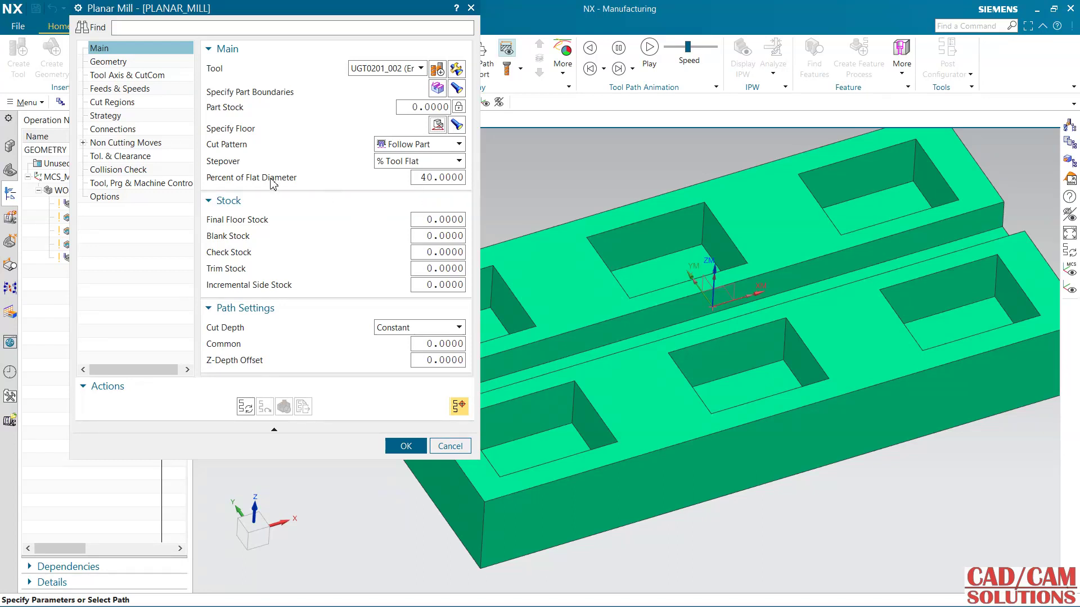
# Set the planar mill cut pattern to Profile.
pyautogui.moveTo(249, 13); pyautogui.dragTo(260, 42)
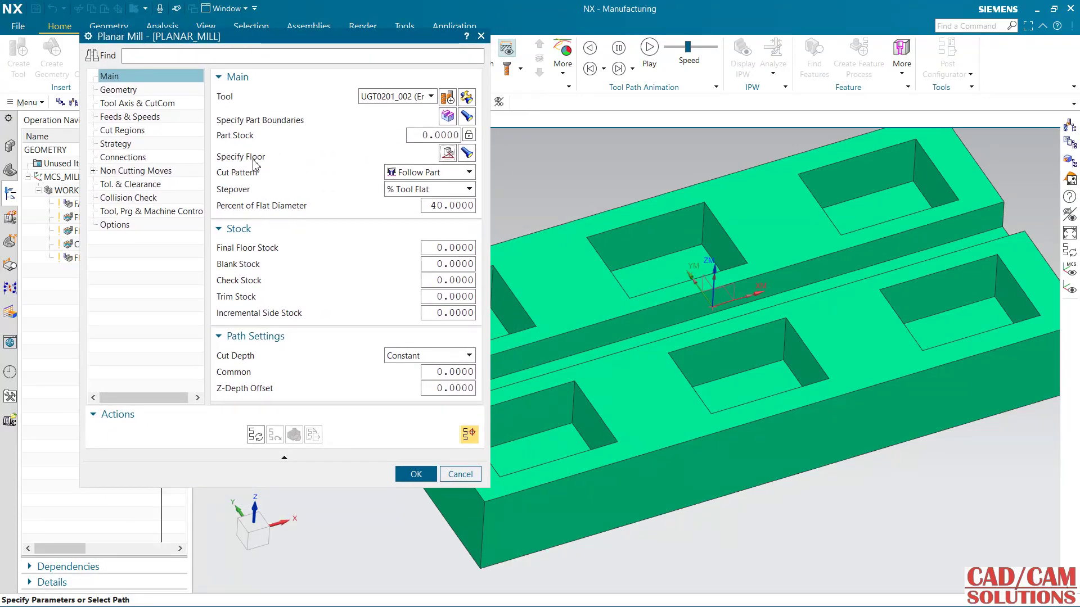
pyautogui.moveTo(240, 44); pyautogui.dragTo(317, 49)
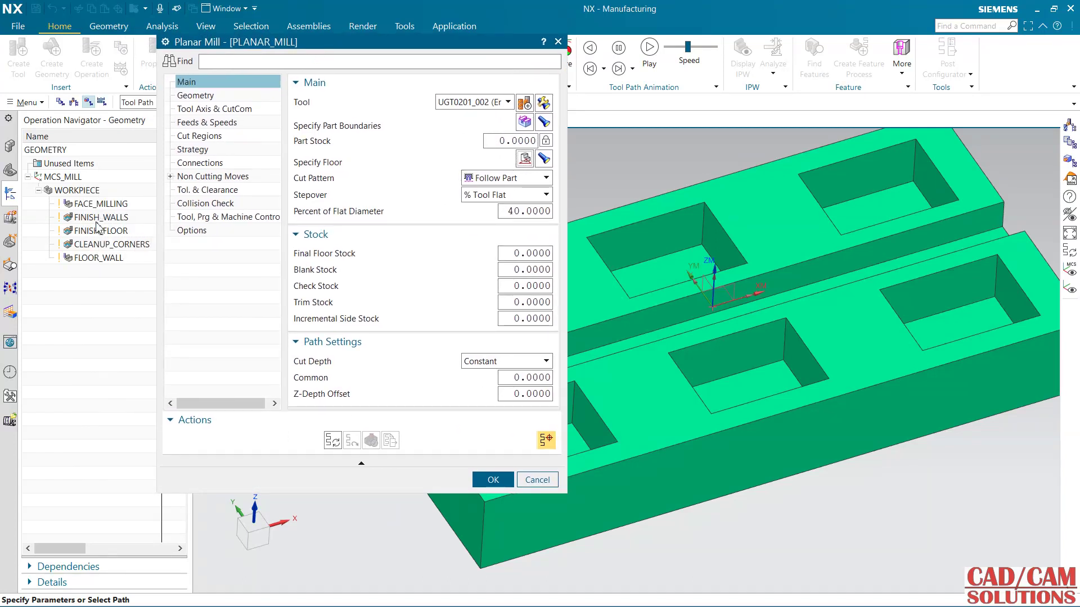
pyautogui.click(489, 178)
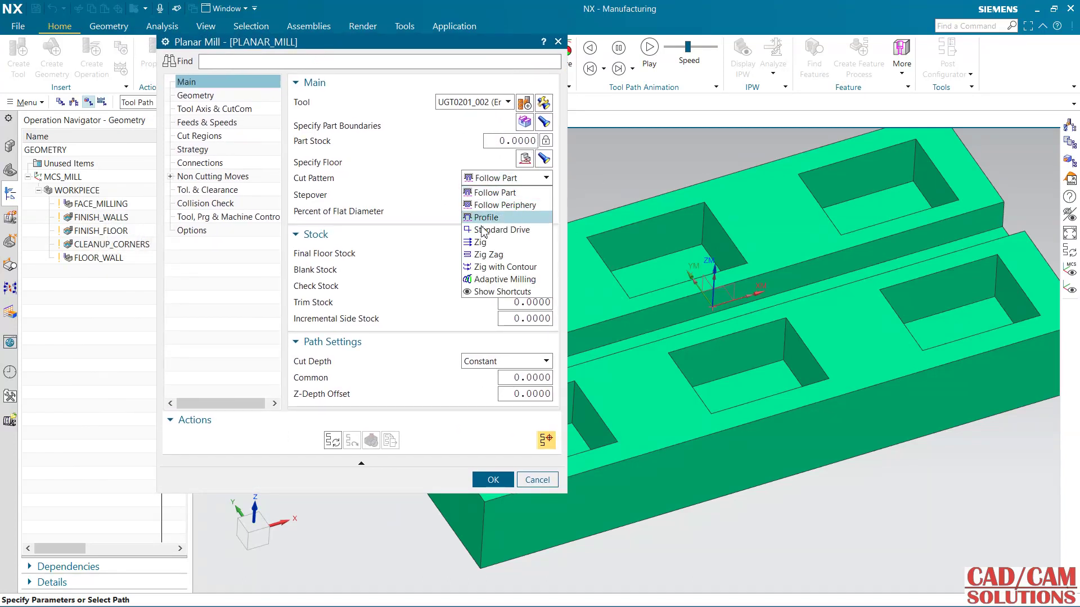
pyautogui.click(500, 218)
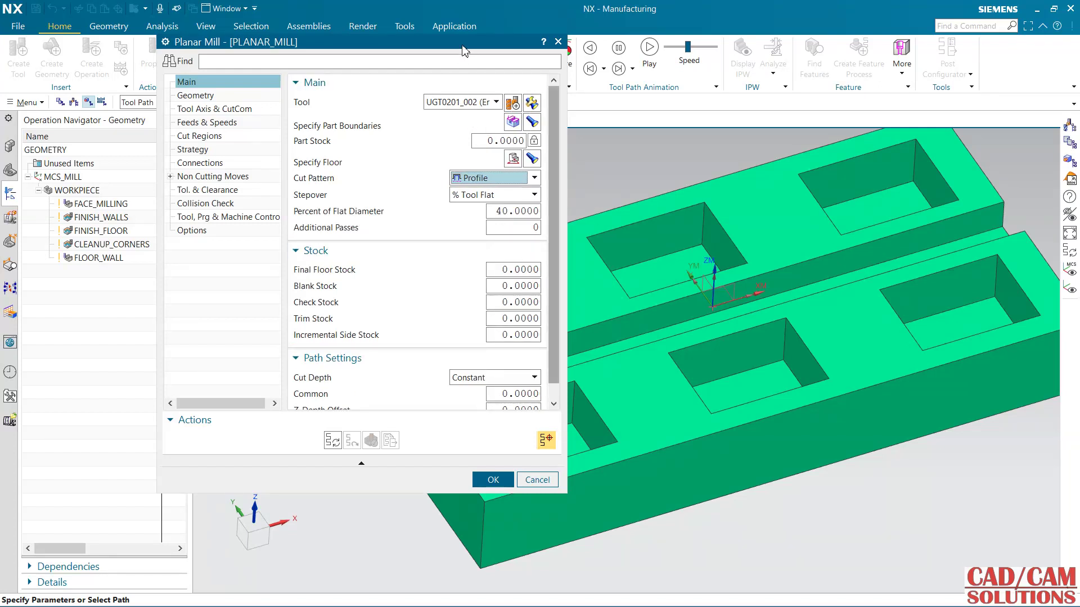
# Set the common cut depth to 1.0 and generate the planar mill tool path.
pyautogui.moveTo(371, 41); pyautogui.dragTo(235, 37)
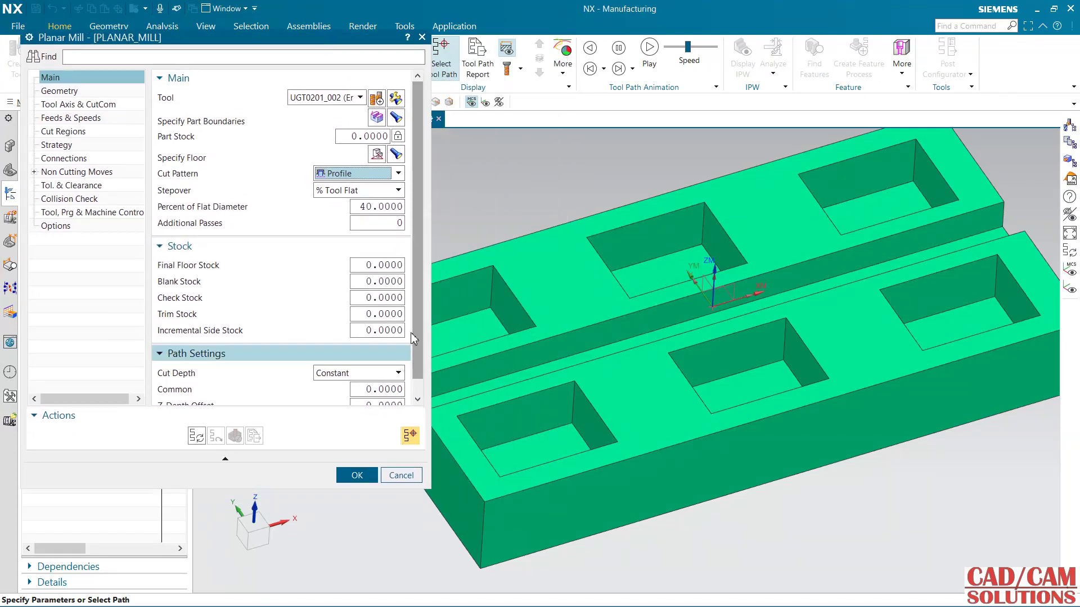
pyautogui.scroll(-1, 388, 354)
pyautogui.click(385, 374)
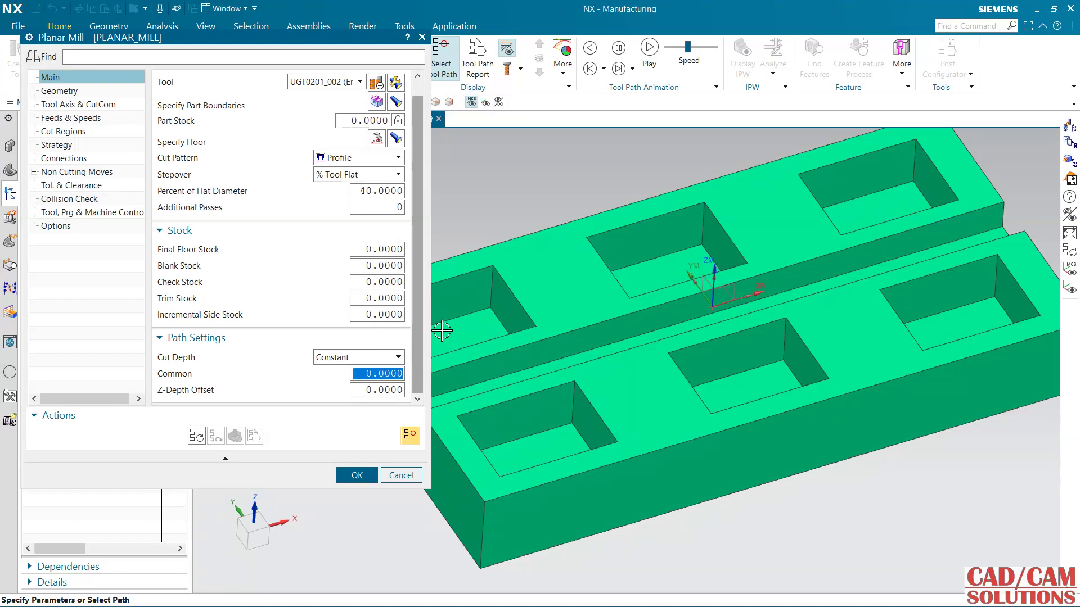
pyautogui.write('1.')
pyautogui.click(196, 436)
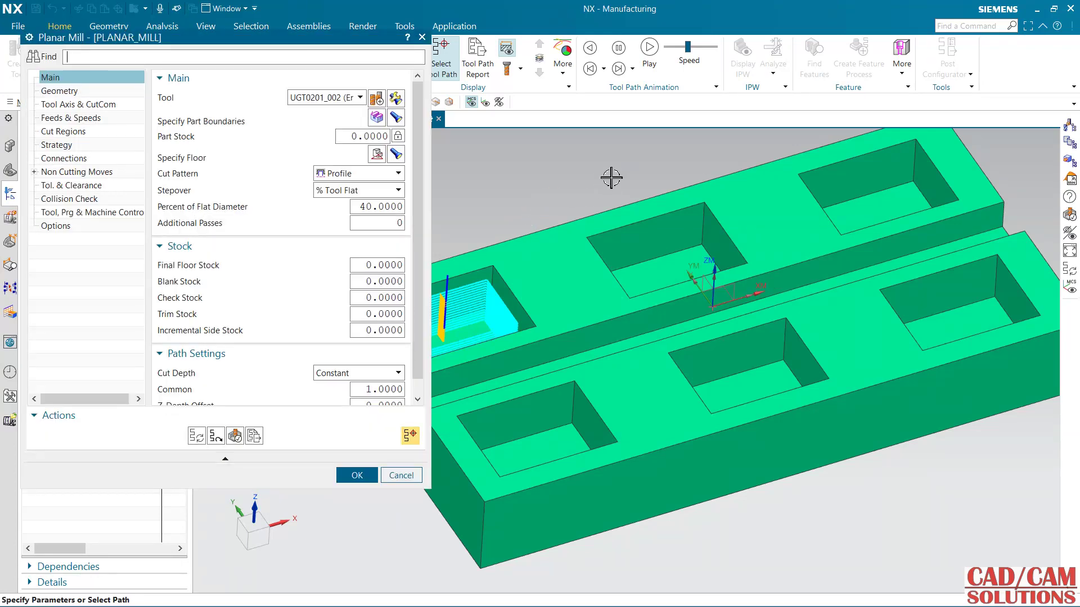
# Try the profile tool path with 1 additional pass, and return Additional Passes to 0 with the path regenerated.
pyautogui.moveTo(612, 173); pyautogui.dragTo(643, 222, button='middle')
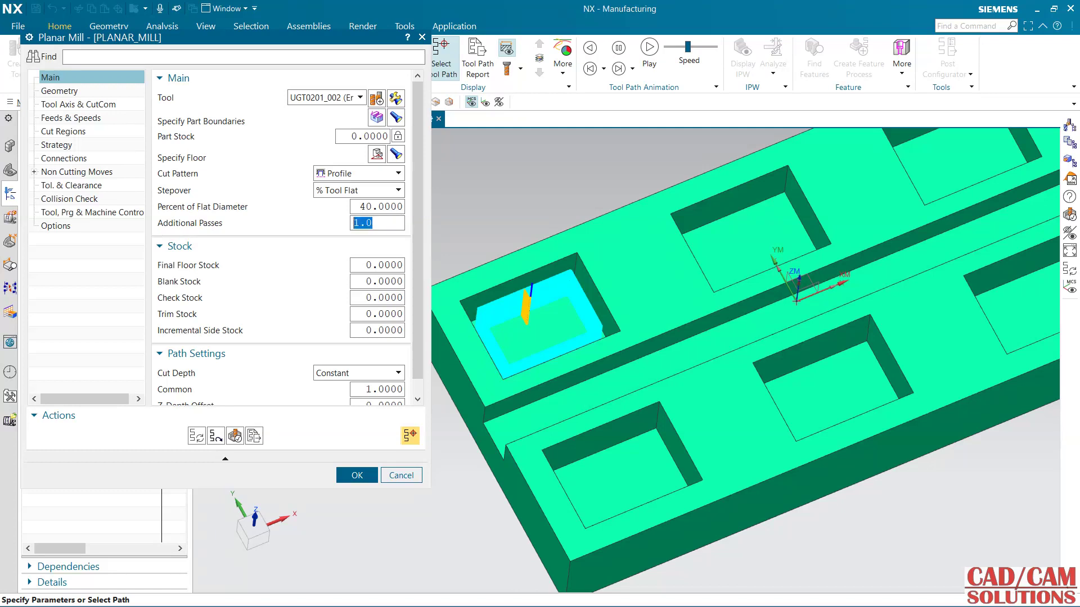
pyautogui.click(202, 436)
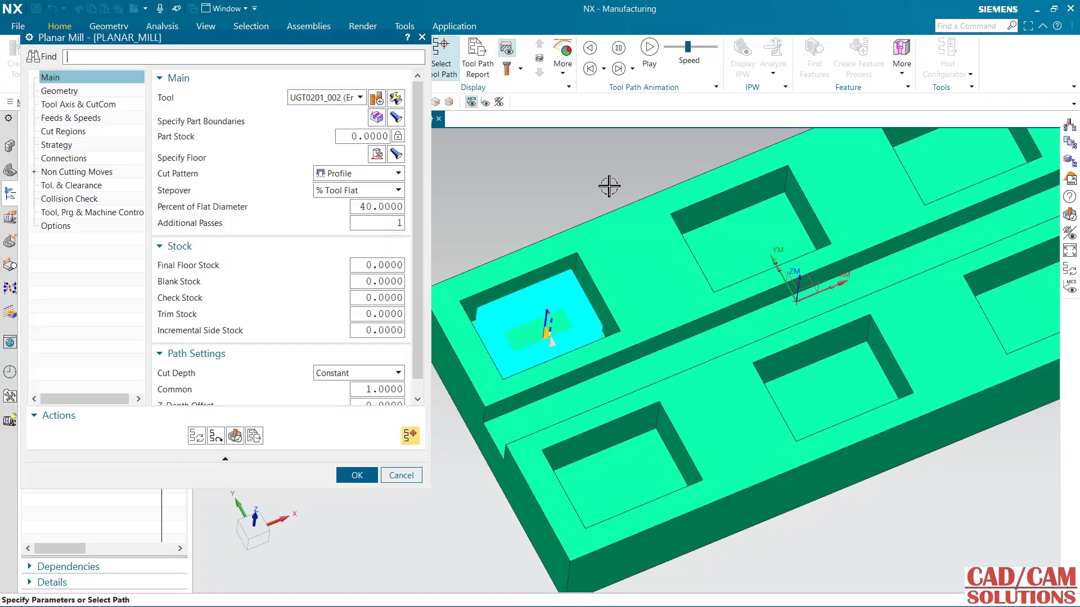
pyautogui.moveTo(610, 183); pyautogui.dragTo(602, 241, button='middle')
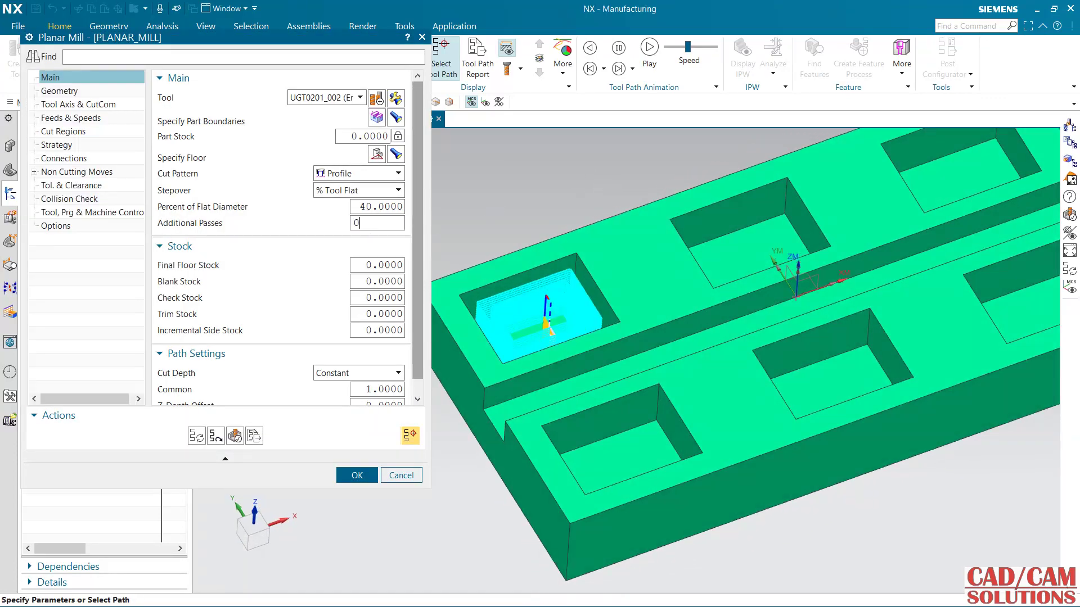
pyautogui.click(198, 435)
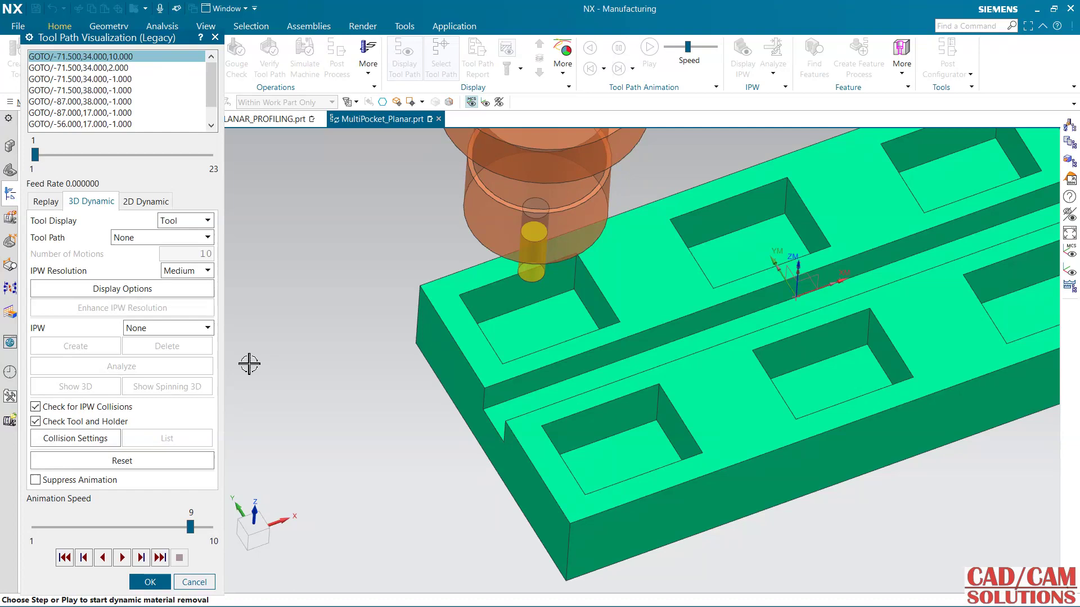
# Play the 3D Dynamic material removal of the planar mill path, inspect the machined pocket, and accept the operation.
pyautogui.click(123, 558)
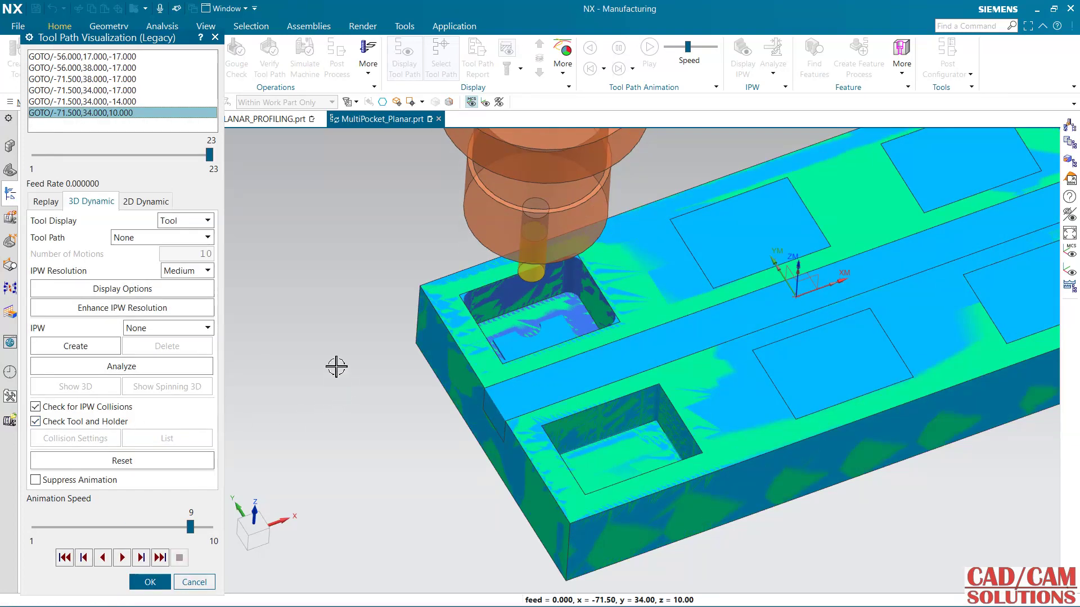
pyautogui.moveTo(336, 367); pyautogui.dragTo(424, 382, button='middle')
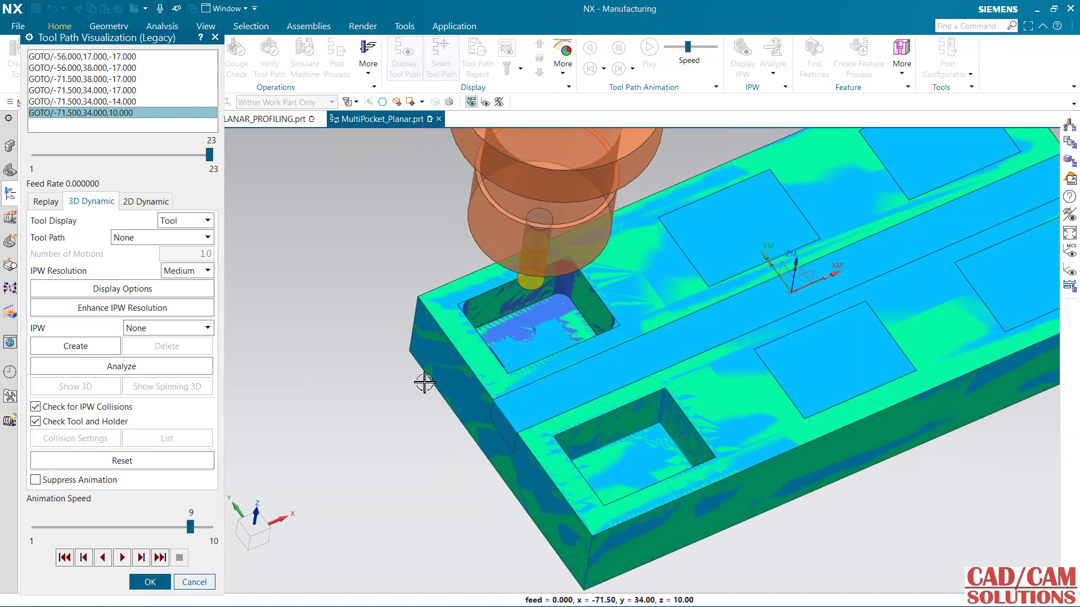
pyautogui.scroll(-2, 542, 343)
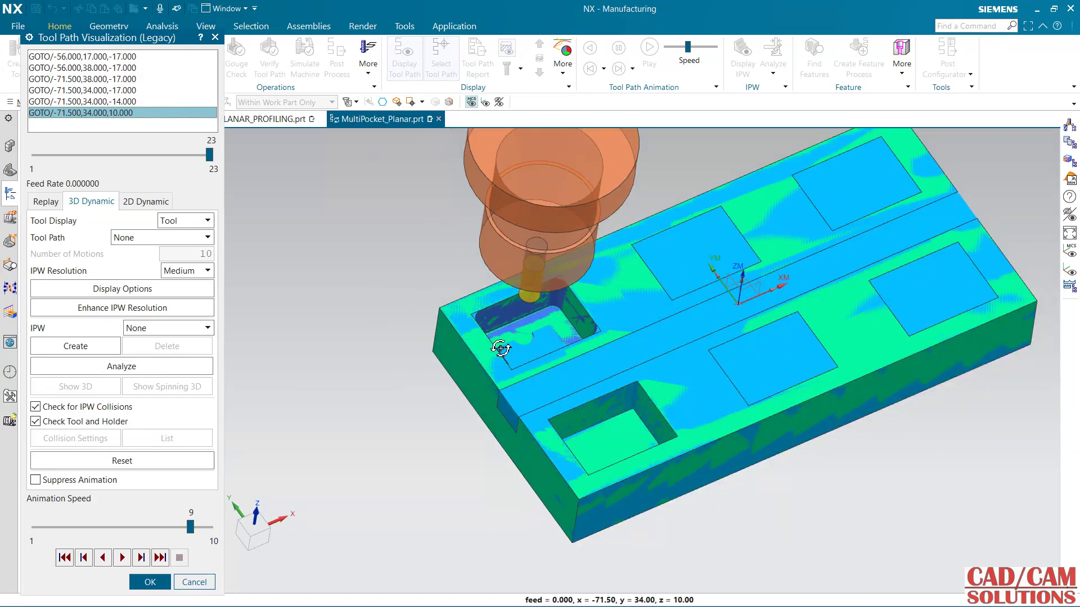
pyautogui.moveTo(500, 348); pyautogui.dragTo(453, 386, button='middle')
pyautogui.click(147, 582)
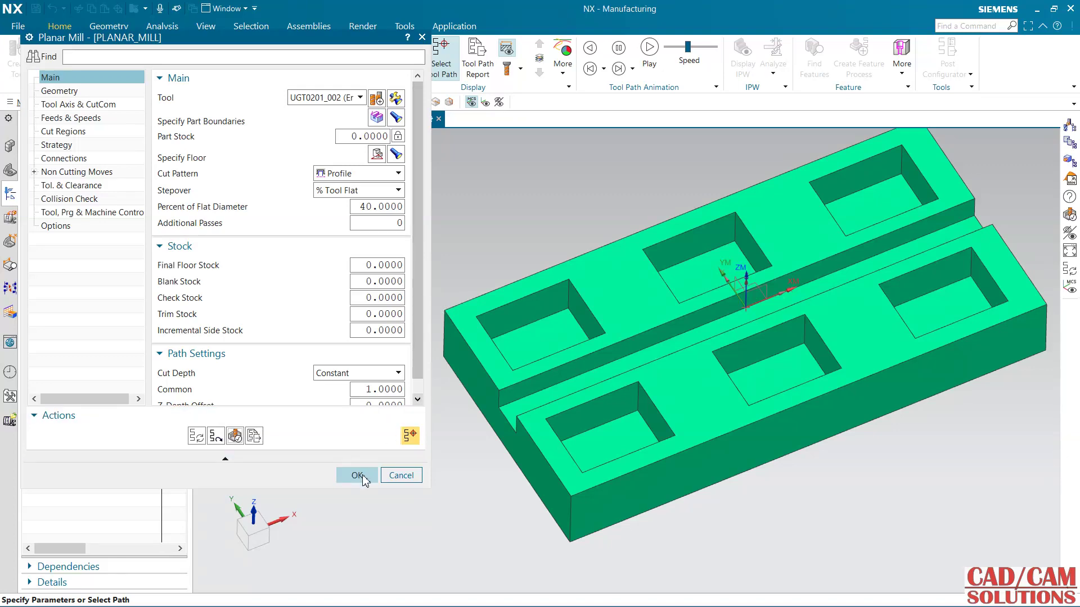
pyautogui.click(358, 476)
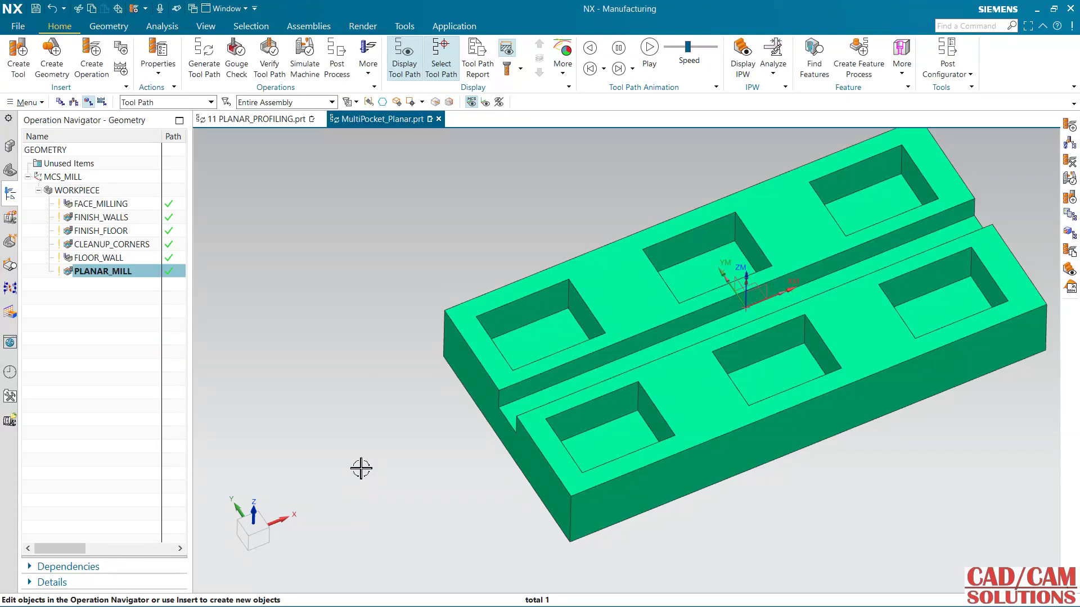
# Copy the PLANAR_MILL operation and paste it inside the WORKPIECE geometry group.
pyautogui.rightClick(128, 274)
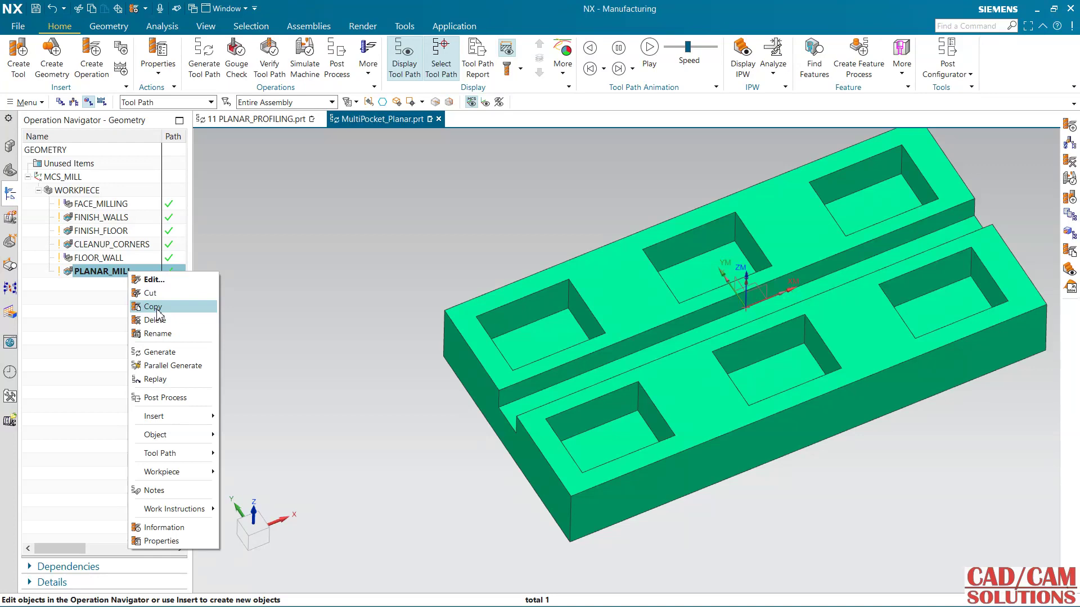
pyautogui.click(159, 310)
pyautogui.rightClick(99, 191)
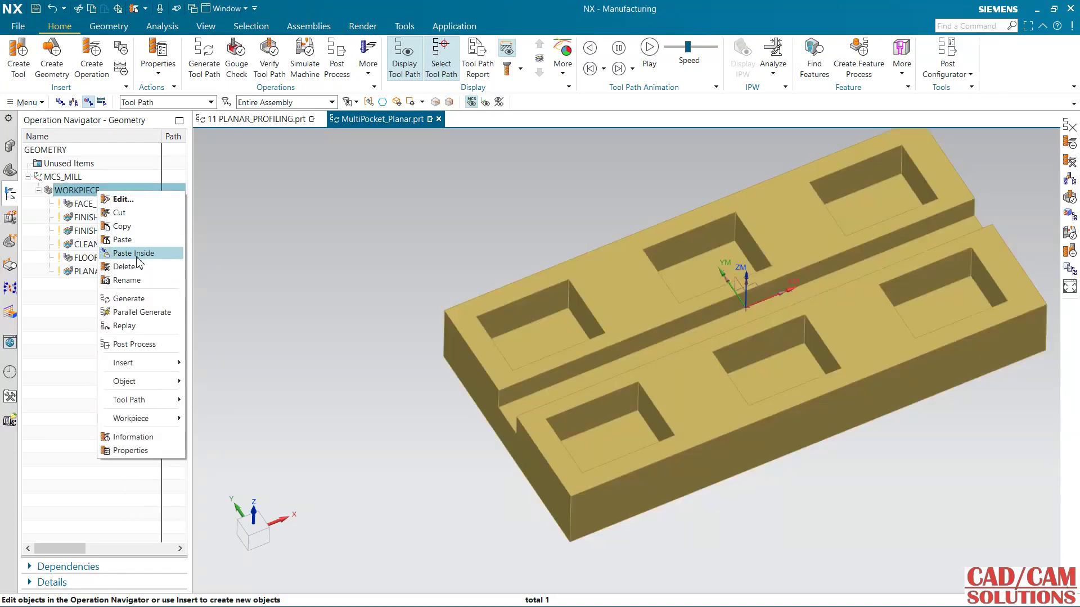
pyautogui.click(135, 253)
# Set the copied planar mill to the Follow Part cut pattern with Floor Only cut depth, and generate its tool path.
pyautogui.doubleClick(131, 289)
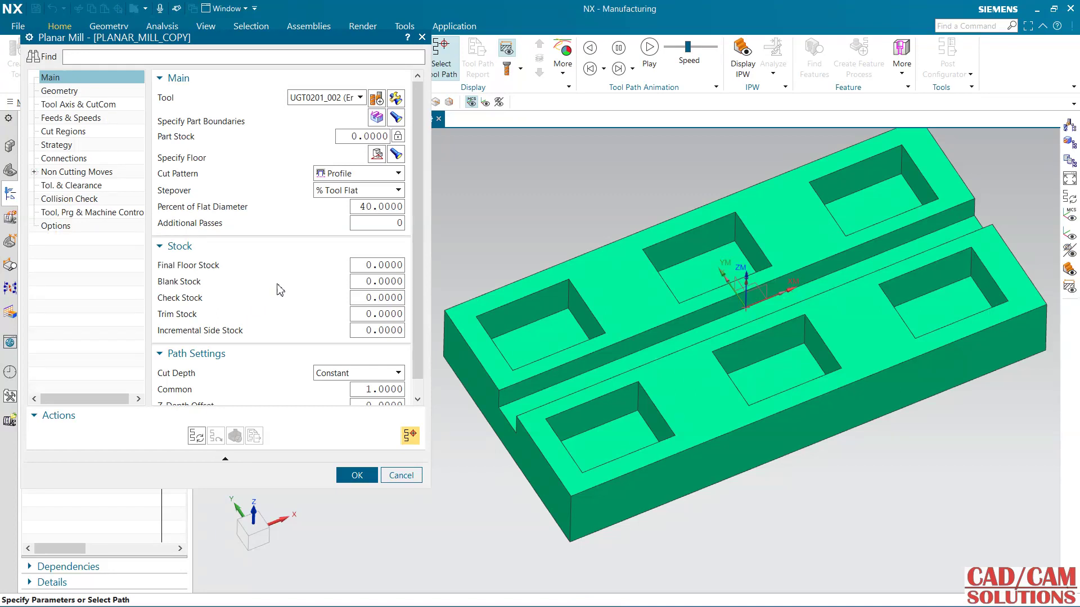
pyautogui.click(333, 175)
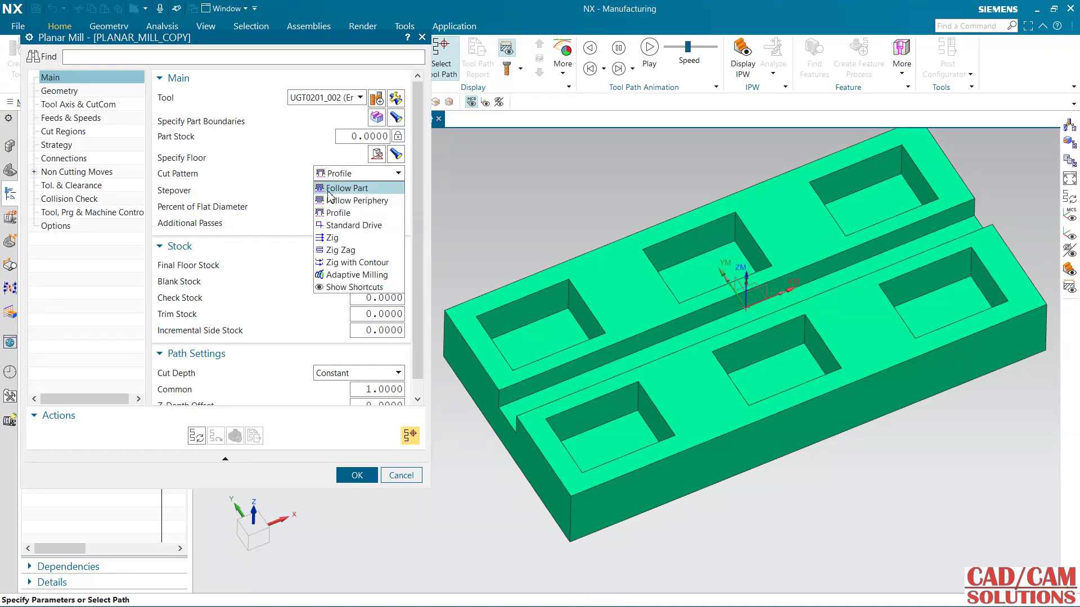
pyautogui.click(329, 193)
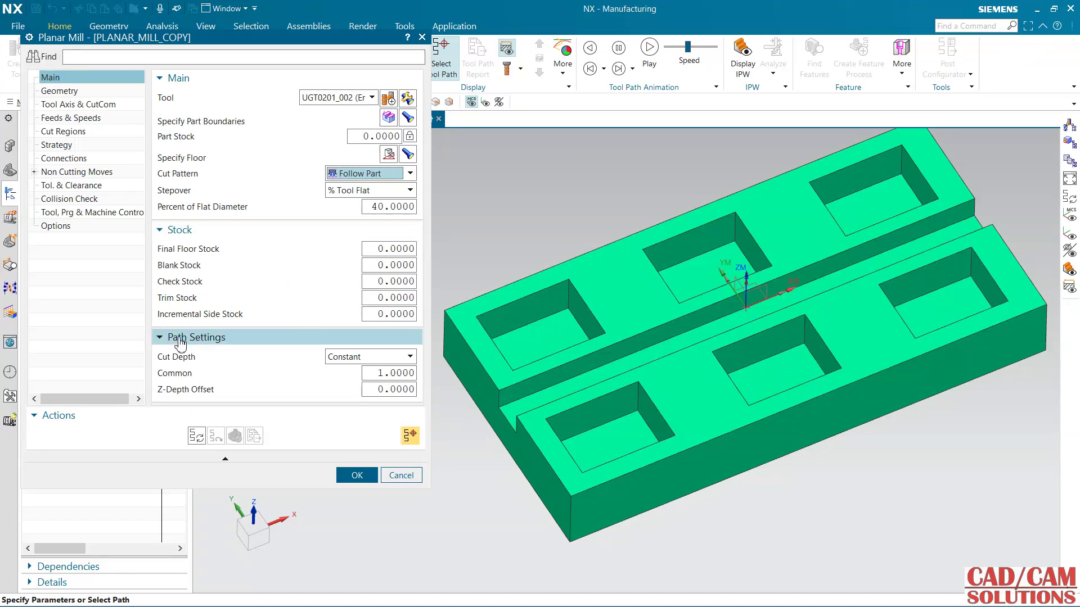
pyautogui.click(360, 360)
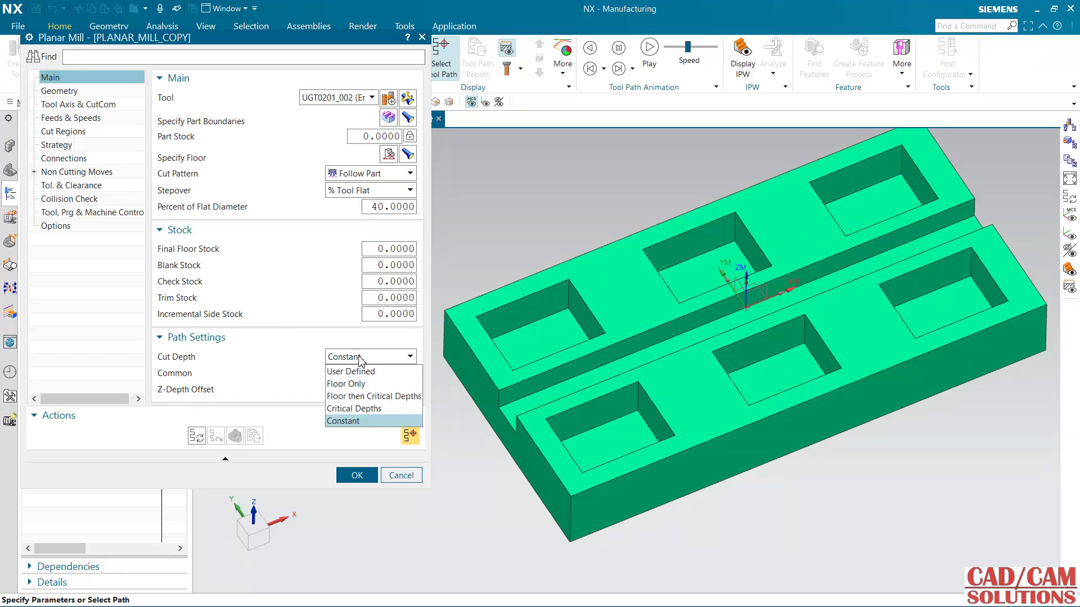
pyautogui.click(338, 387)
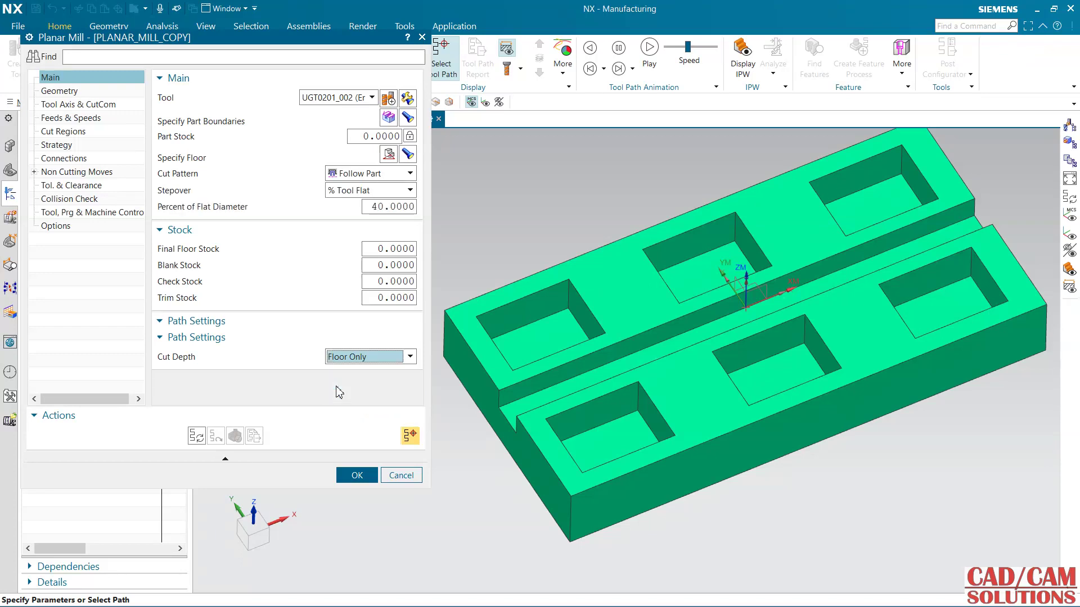
pyautogui.click(197, 436)
pyautogui.middleClick(289, 345)
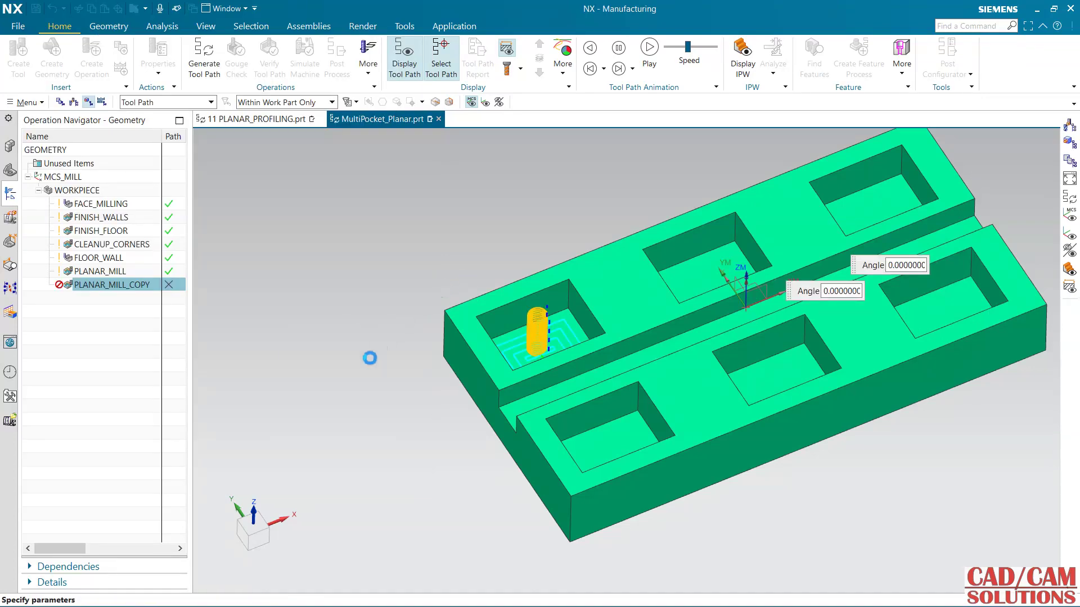
# Play the 3D Dynamic material removal of the floor path at animation speed 4, inspect the pocket corners, and accept the operation.
pyautogui.click(251, 434)
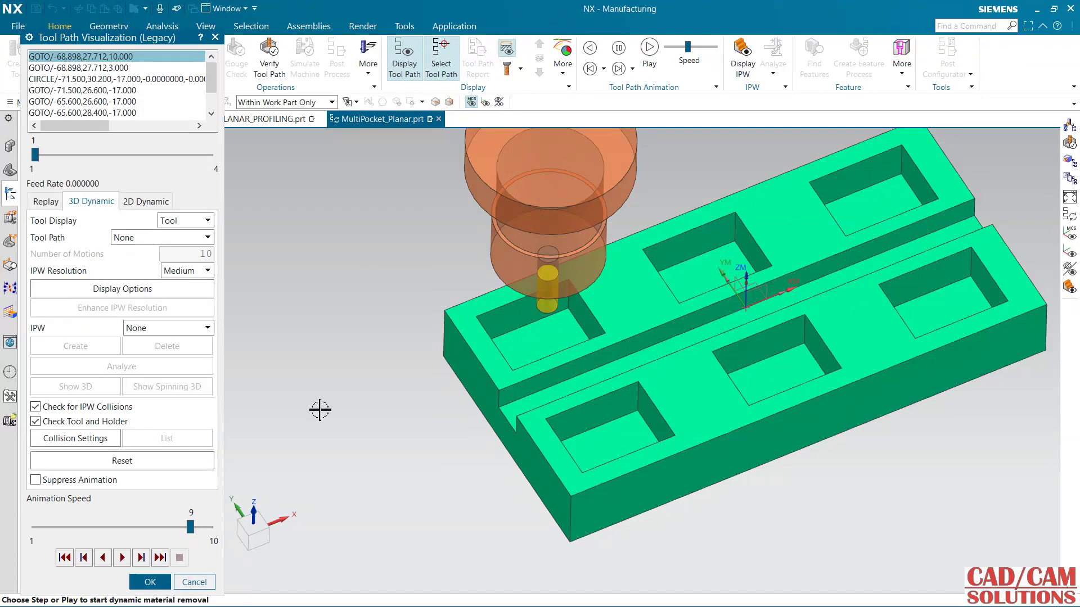
pyautogui.click(105, 529)
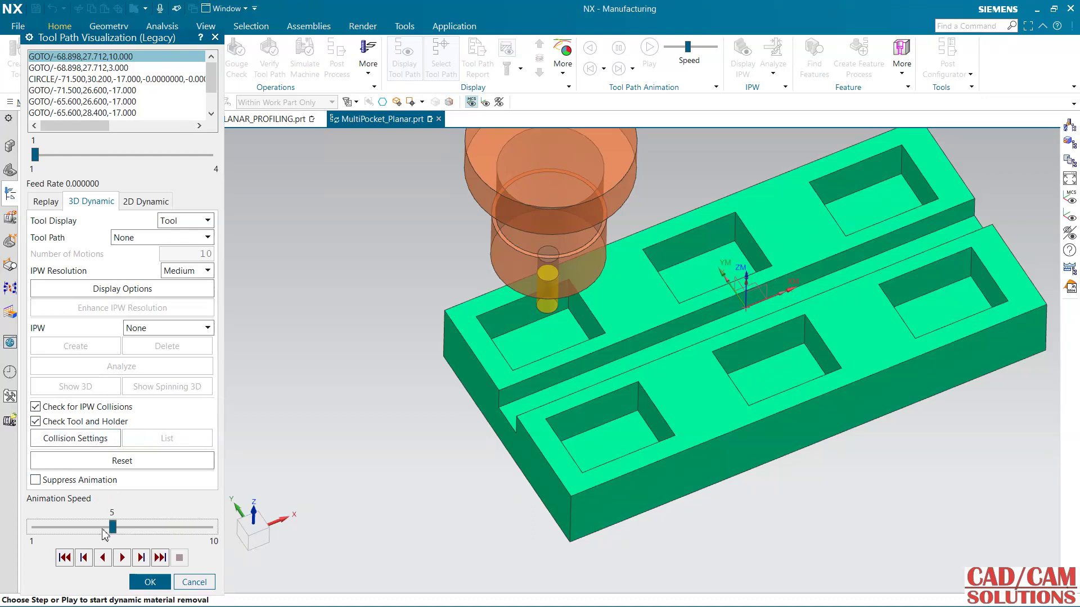
pyautogui.click(123, 558)
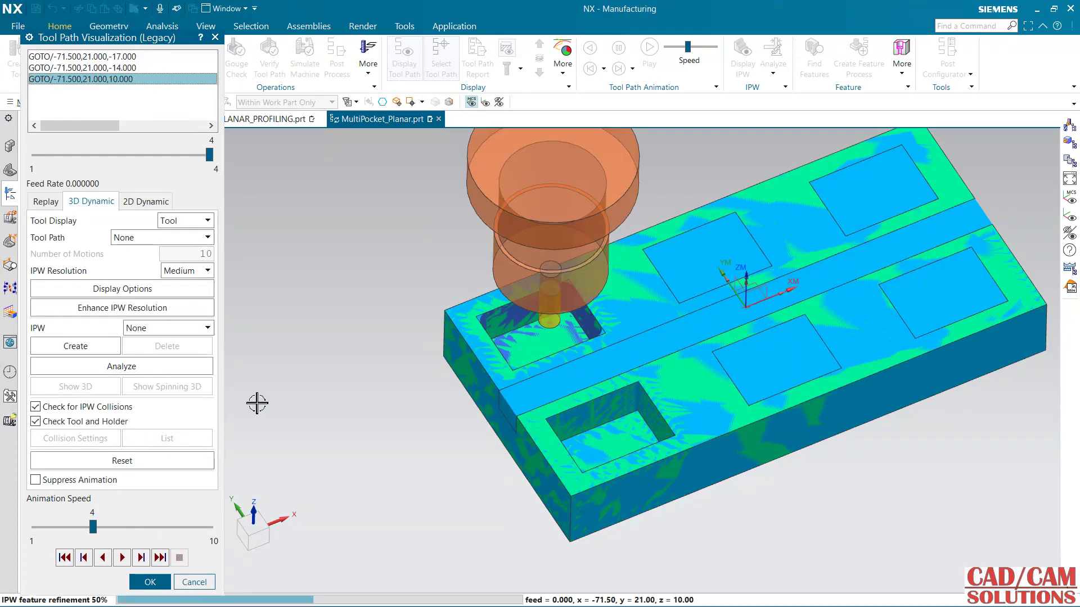
pyautogui.moveTo(432, 399); pyautogui.dragTo(412, 388, button='middle')
pyautogui.scroll(2, 574, 331)
pyautogui.scroll(2, 574, 331)
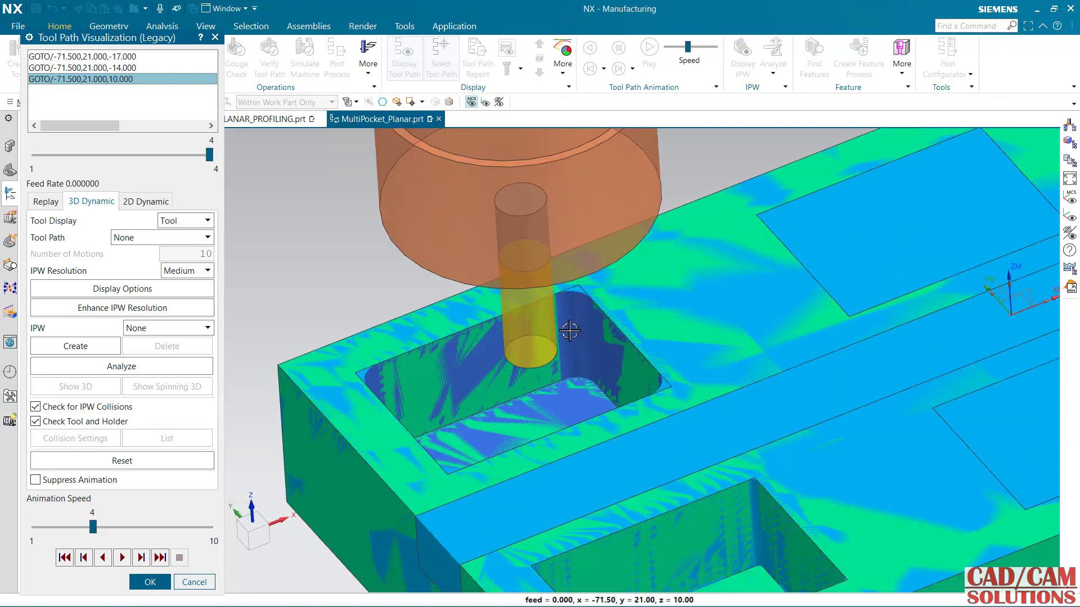
pyautogui.moveTo(575, 331); pyautogui.dragTo(624, 437, button='middle')
pyautogui.press('Home')
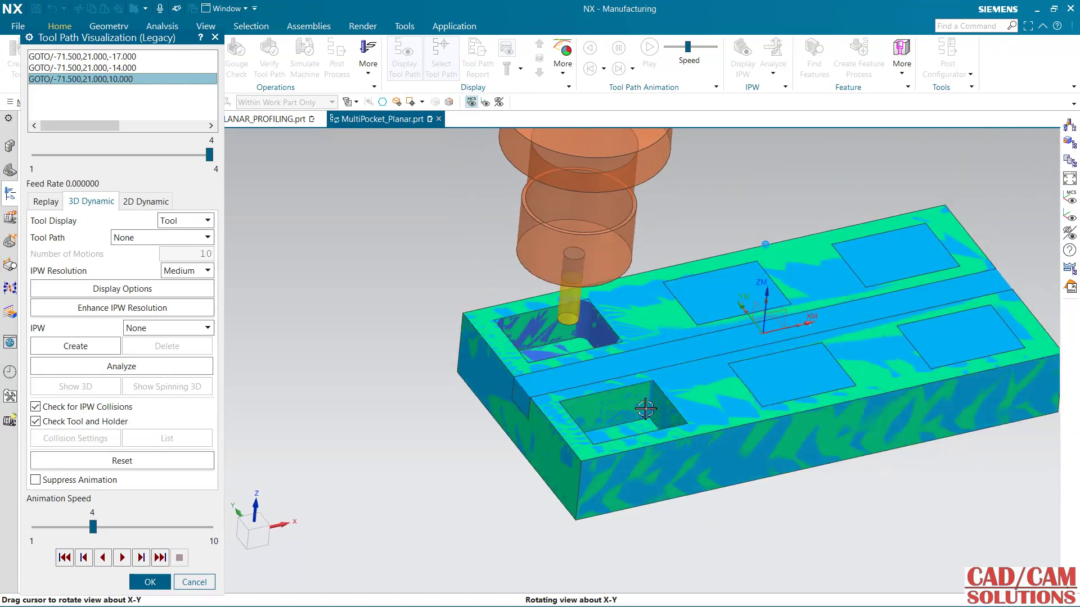
pyautogui.click(150, 582)
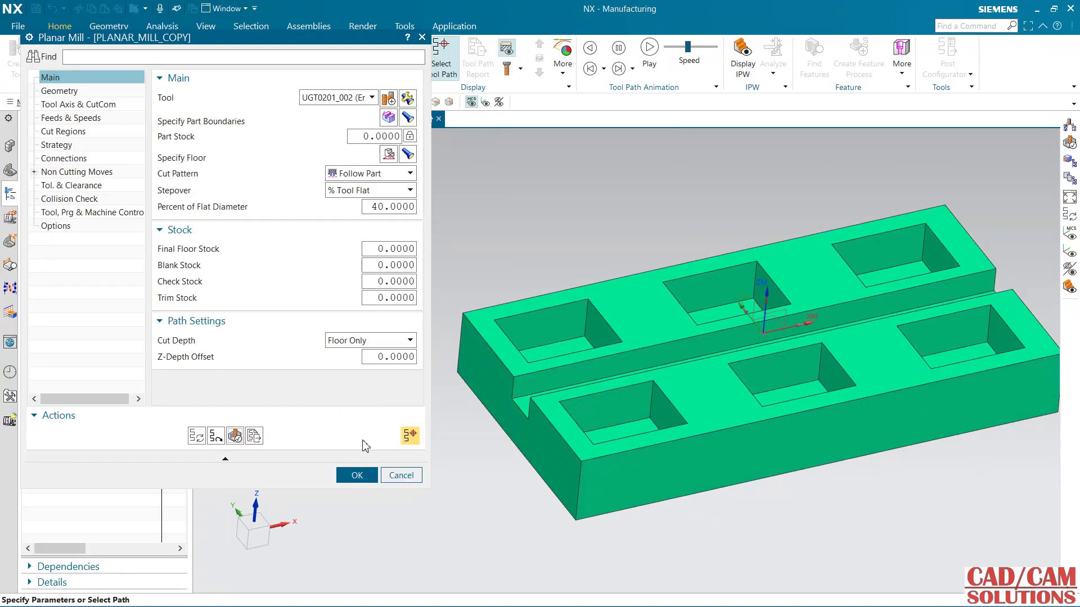
pyautogui.click(357, 475)
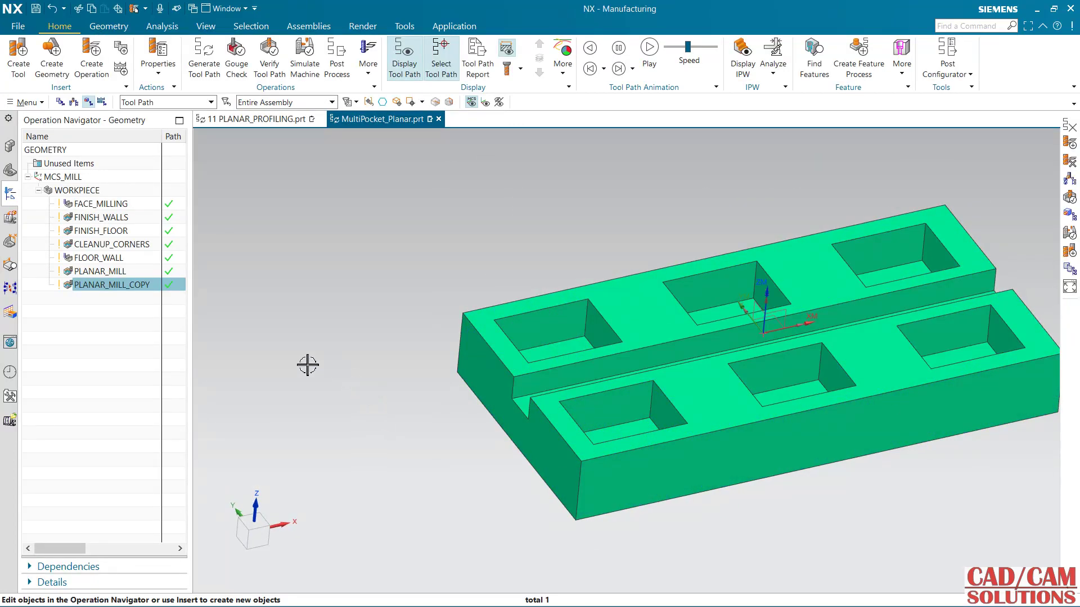
# Paste another copy of the planar mill operation inside the WORKPIECE group.
pyautogui.click(91, 193)
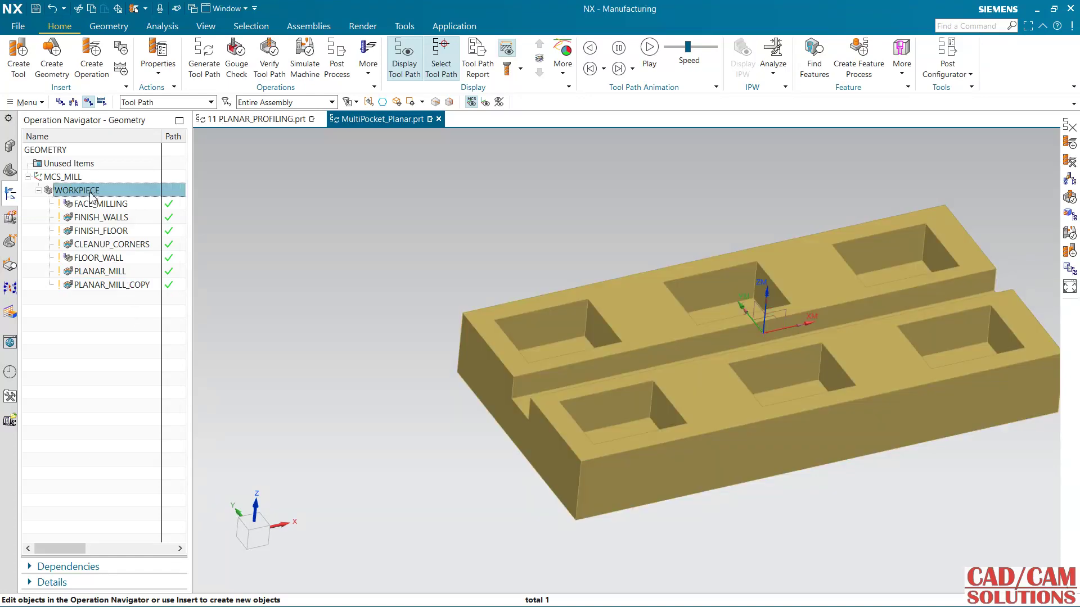
pyautogui.rightClick(91, 193)
pyautogui.click(134, 256)
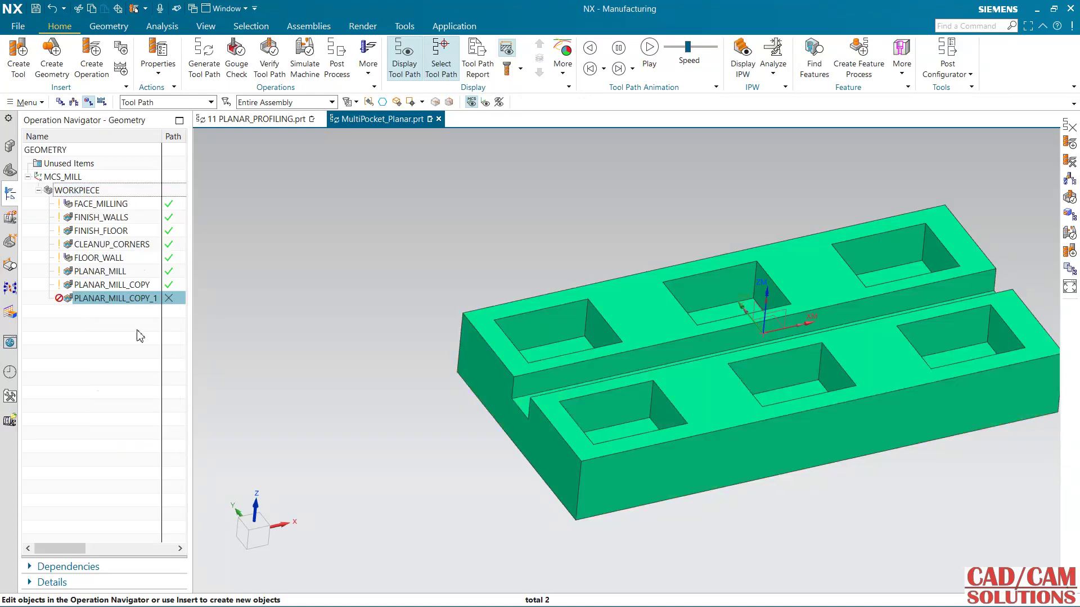
# Edit PLANAR_MILL_COPY_1 and assign the UGT0201_001 end mill as its tool.
pyautogui.doubleClick(115, 298)
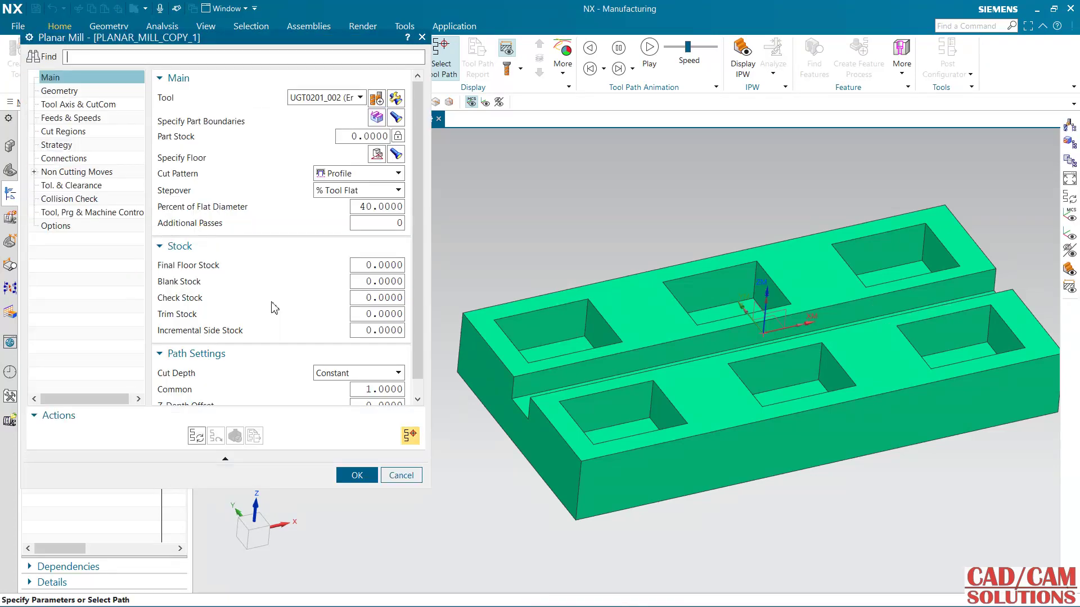
pyautogui.click(338, 99)
pyautogui.click(329, 125)
pyautogui.middleClick(292, 200)
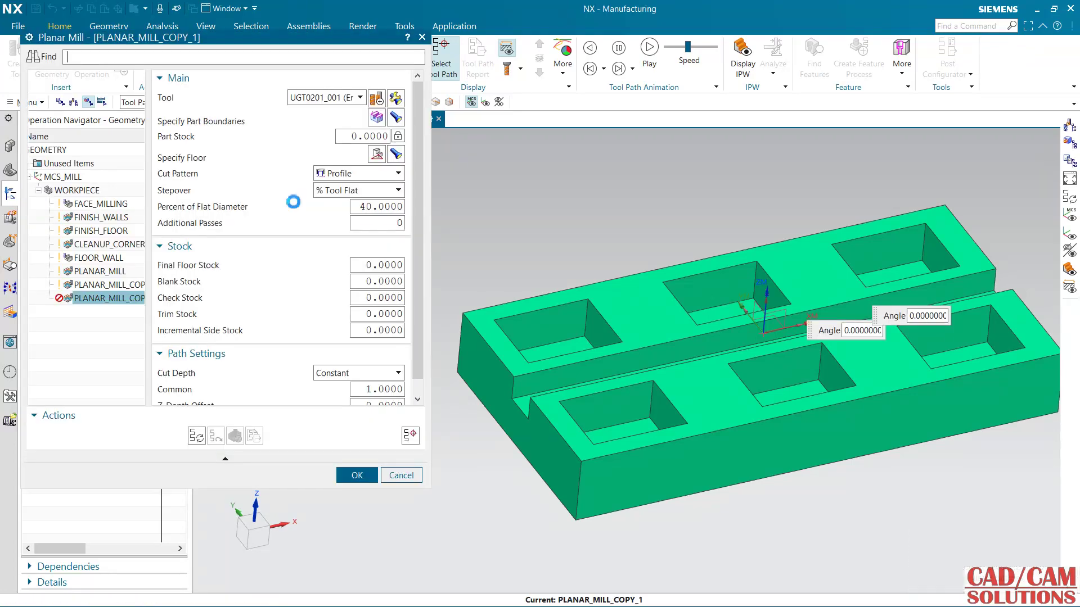
# Set the cut pattern to Follow Part, generate the small end mill's tool path, and inspect it in the pocket.
pyautogui.click(341, 179)
pyautogui.click(338, 186)
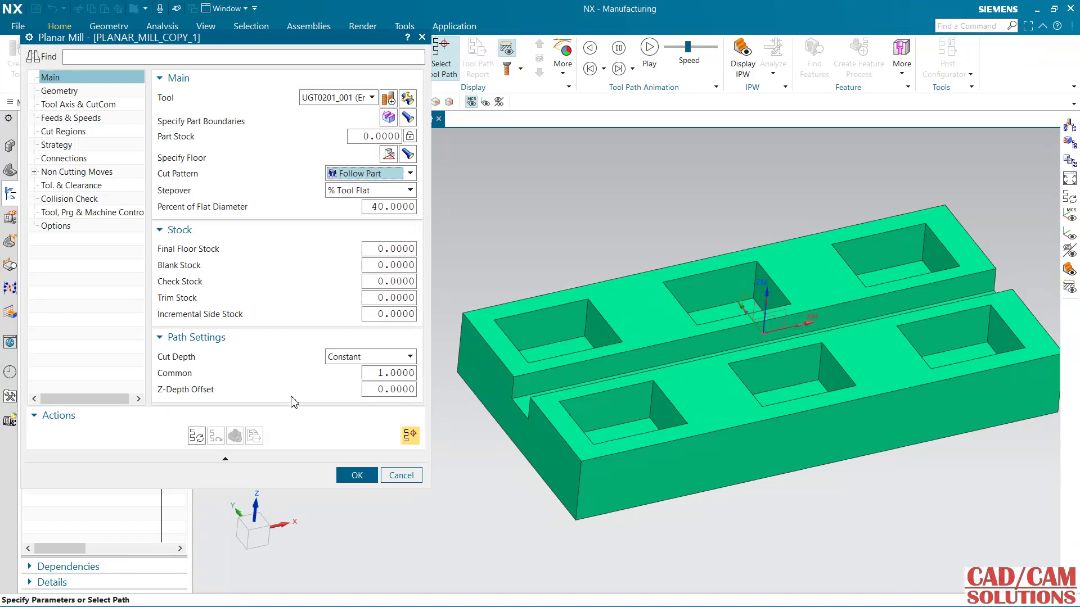
pyautogui.click(203, 443)
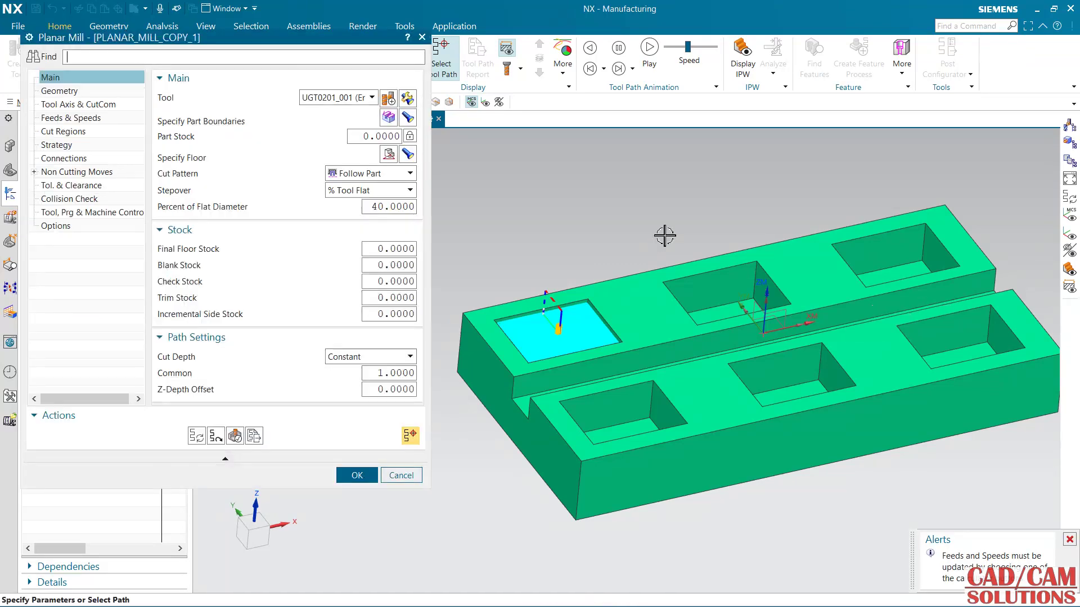
pyautogui.moveTo(656, 236); pyautogui.dragTo(607, 289, button='middle')
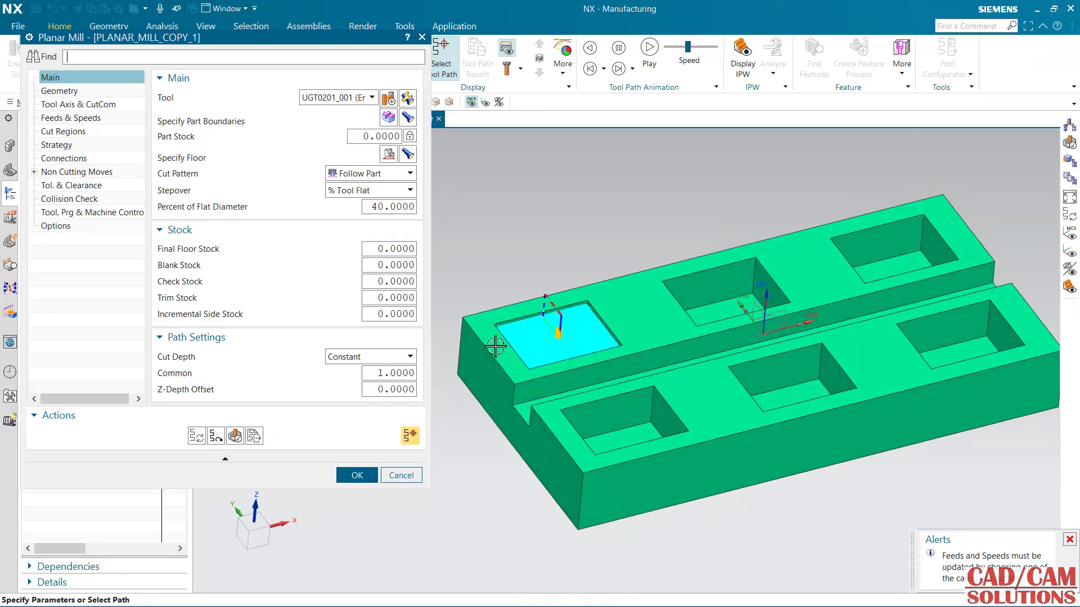
pyautogui.scroll(3, 479, 347)
pyautogui.moveTo(660, 214)
pyautogui.mouseDown(button='middle')
pyautogui.moveTo(646, 234)
pyautogui.moveTo(648, 214)
pyautogui.mouseUp(button='middle')
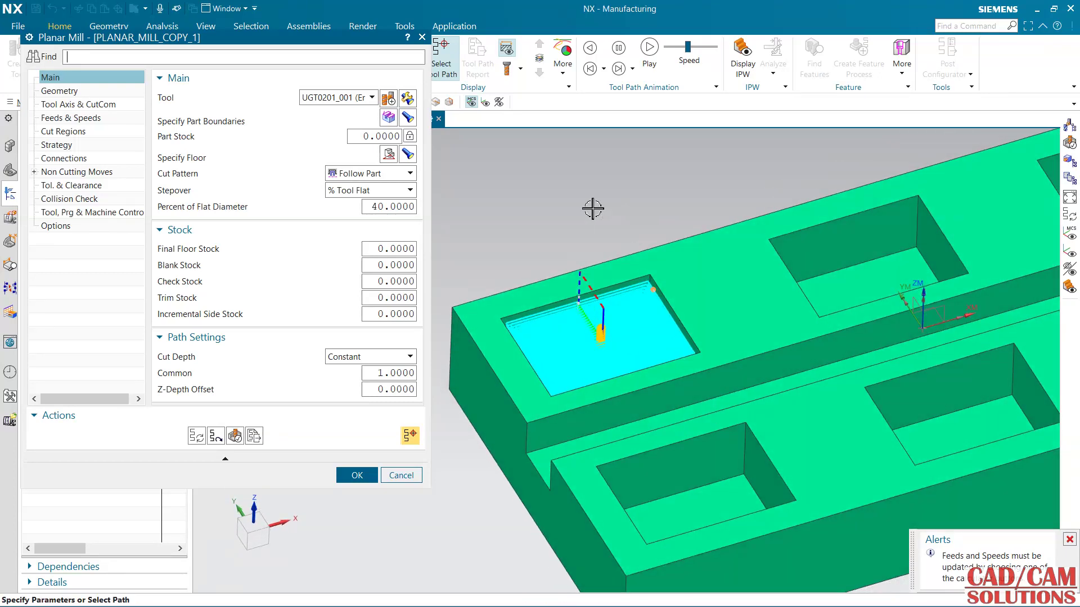
# Set the in-process workpiece to Use Reference Tool with UGT0201_002 (End Mill 8 mm), and regenerate the tool path.
pyautogui.click(57, 145)
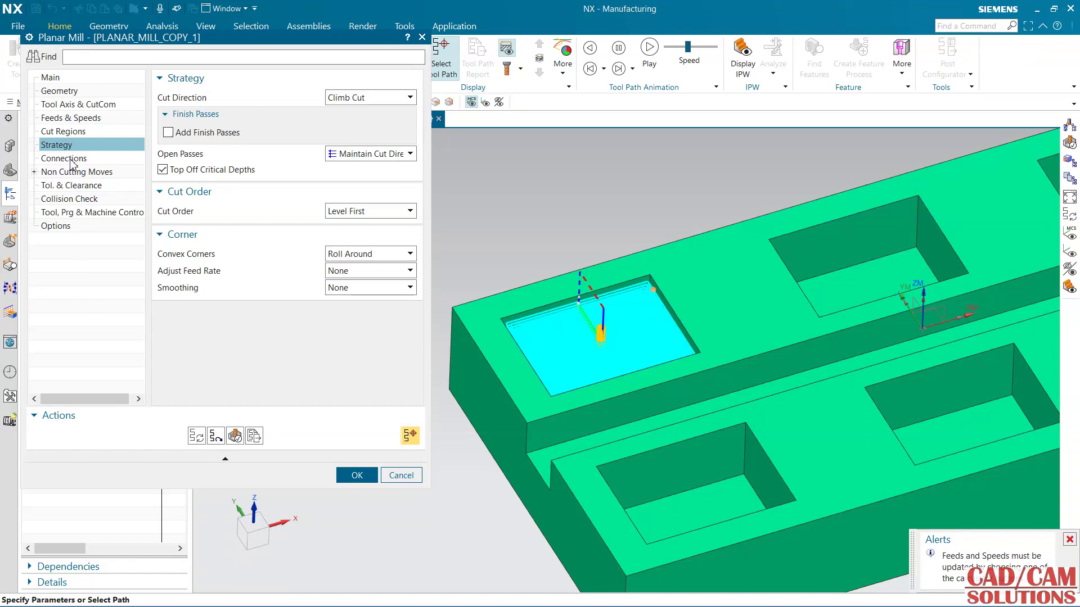
pyautogui.click(69, 132)
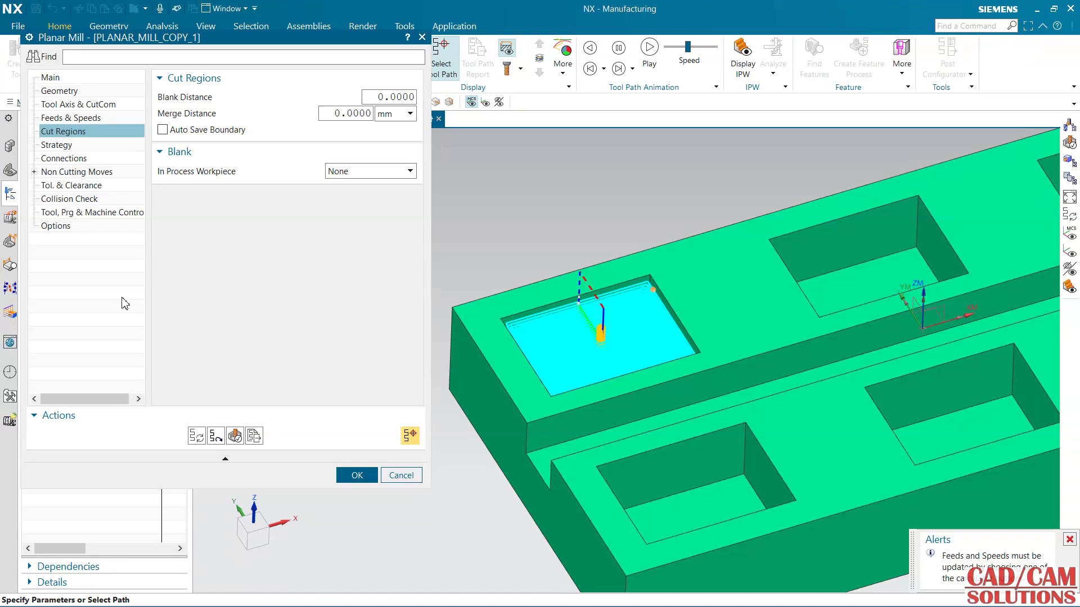
pyautogui.click(356, 177)
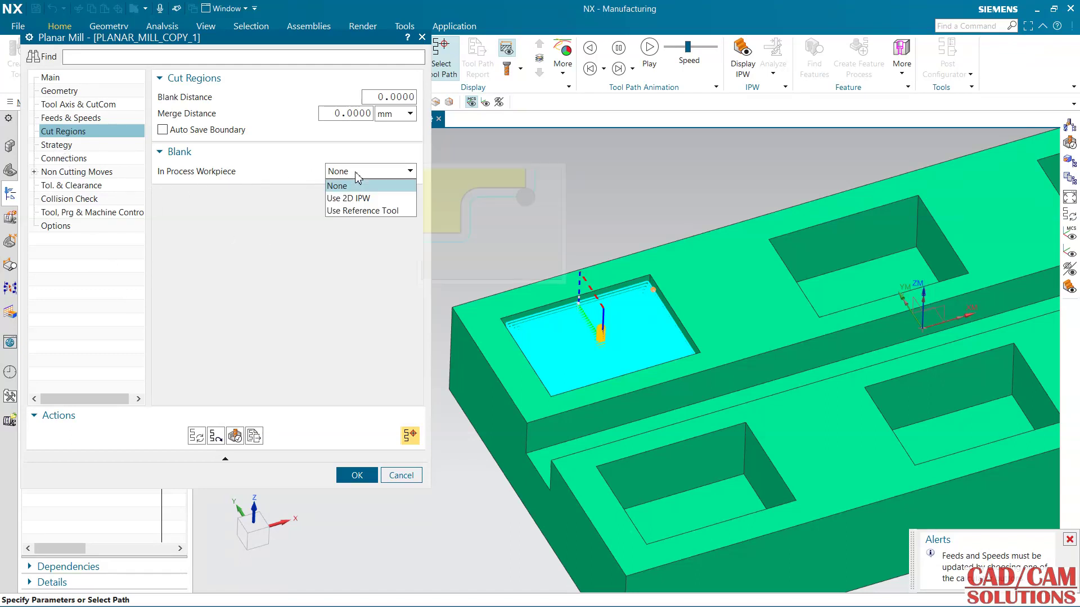
pyautogui.click(347, 211)
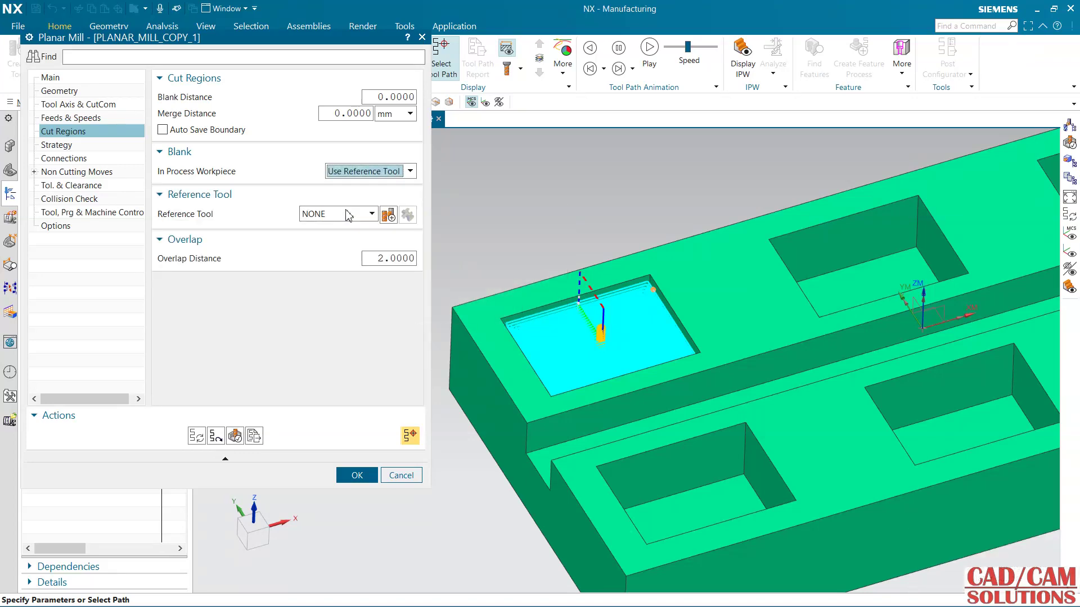
pyautogui.click(339, 217)
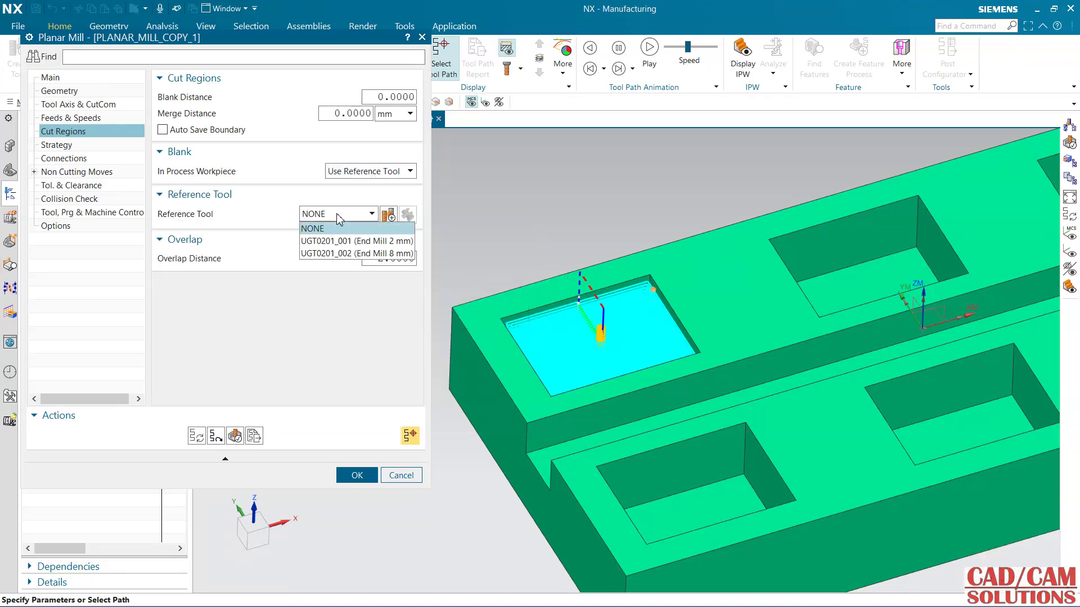
pyautogui.click(347, 253)
pyautogui.middleClick(347, 252)
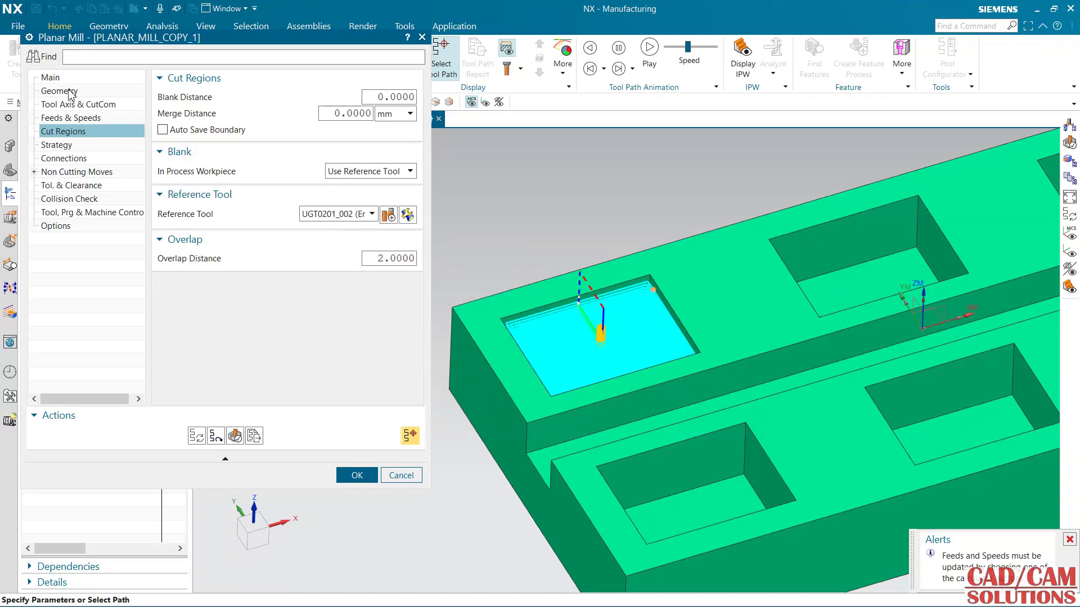
pyautogui.click(196, 437)
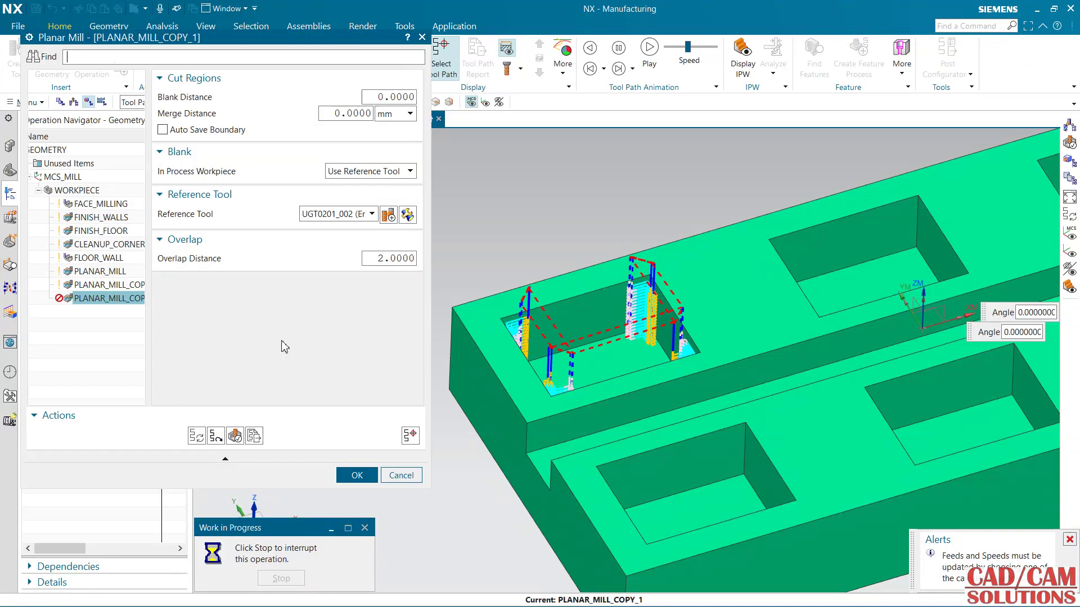
# Replay the corner-cleanup tool path at animation speed 6, then stop the playback and return to the operation settings.
pyautogui.click(236, 436)
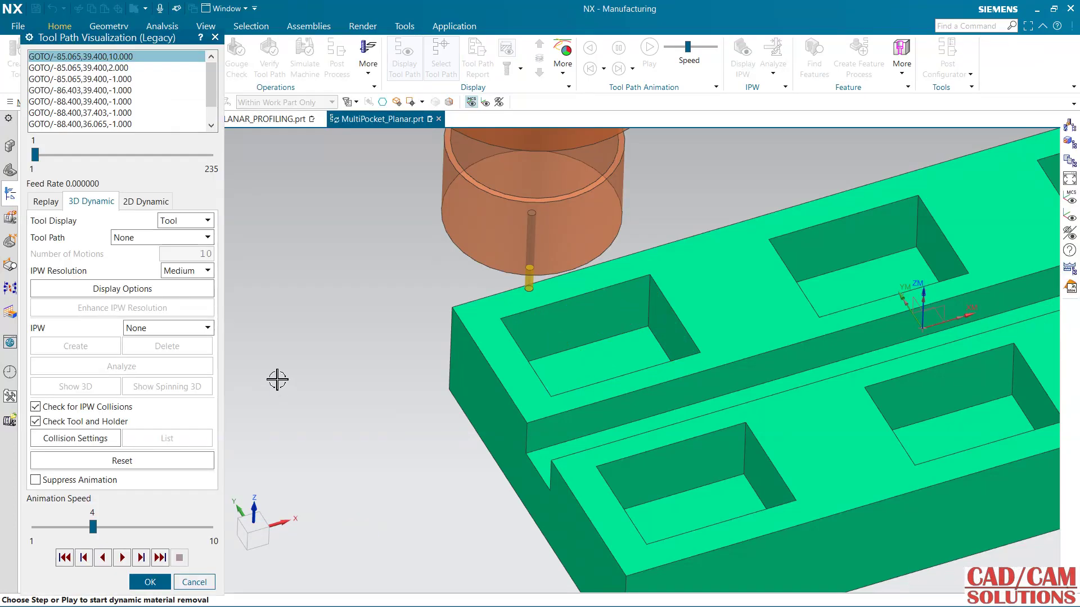
pyautogui.moveTo(412, 360); pyautogui.dragTo(641, 429, button='middle')
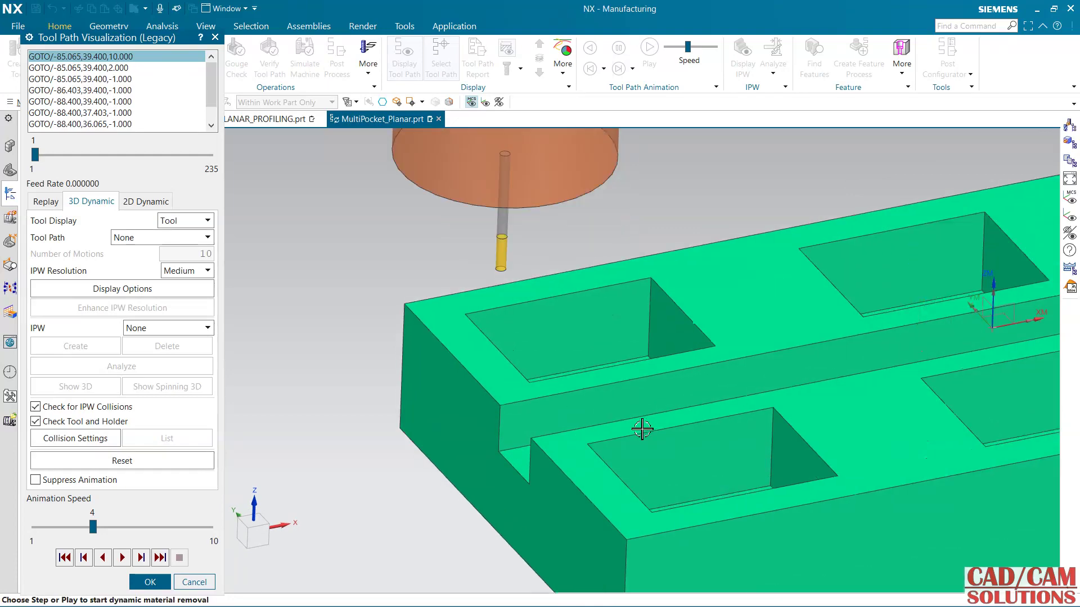
pyautogui.click(50, 203)
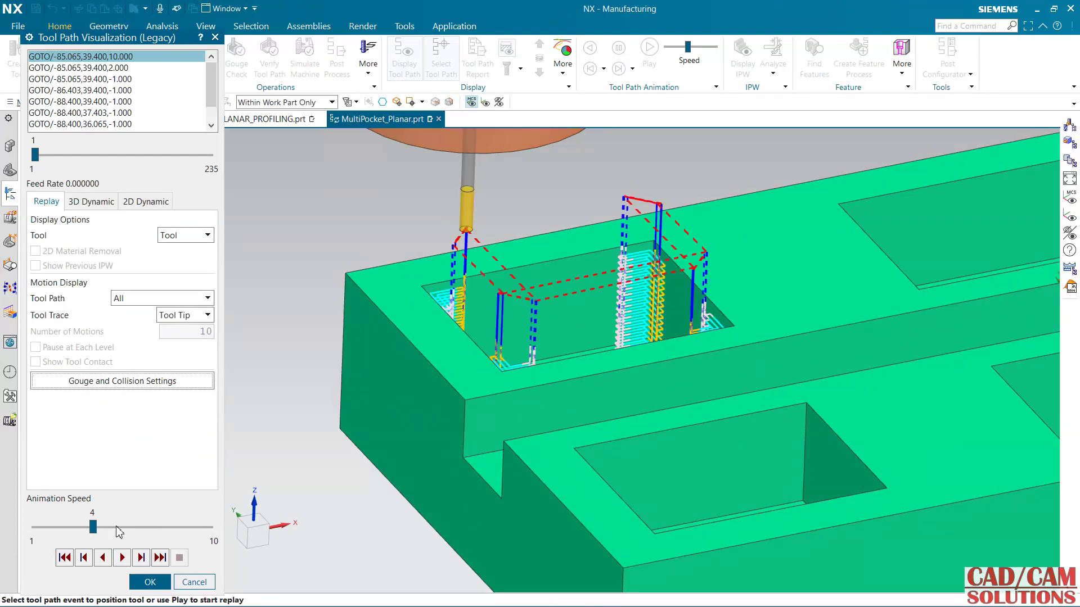
pyautogui.click(119, 528)
pyautogui.click(118, 528)
pyautogui.click(124, 557)
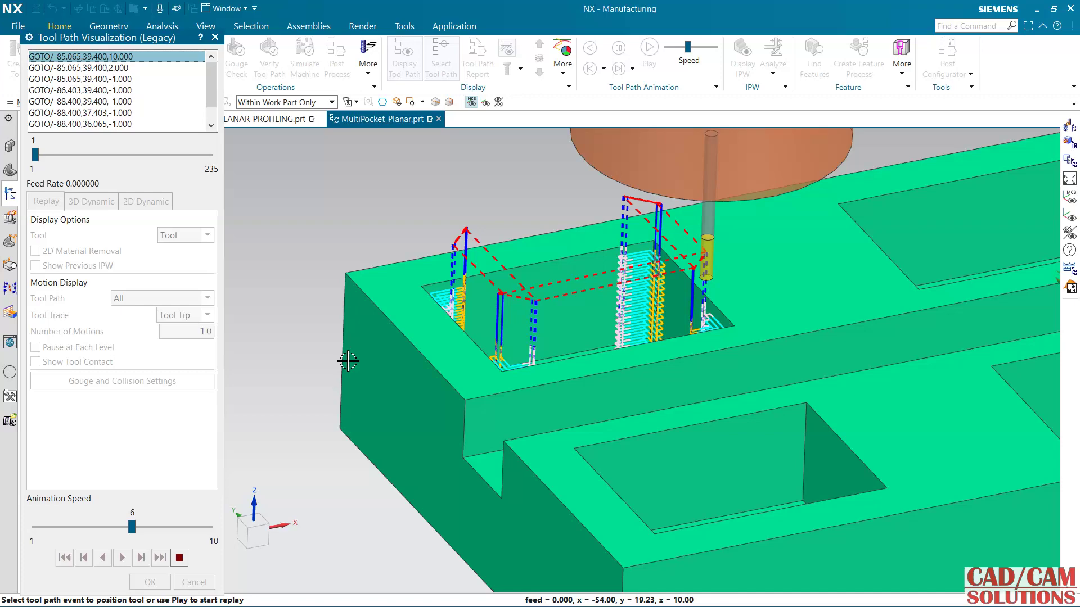
pyautogui.click(177, 557)
pyautogui.click(150, 582)
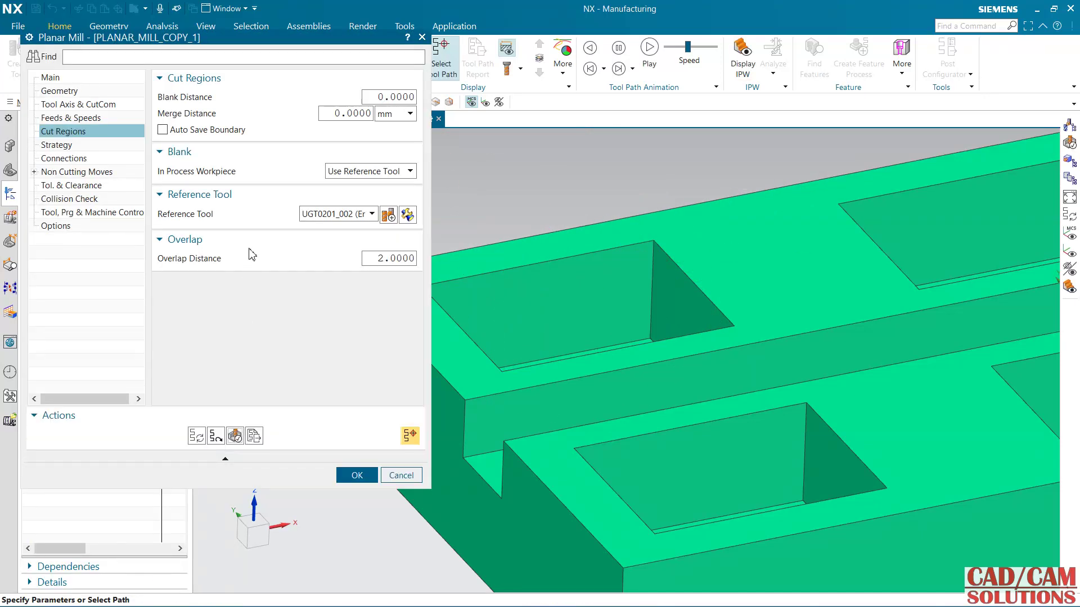
# Set the cut order of the corner-cleanup operation to Depth First and regenerate its tool path.
pyautogui.click(71, 146)
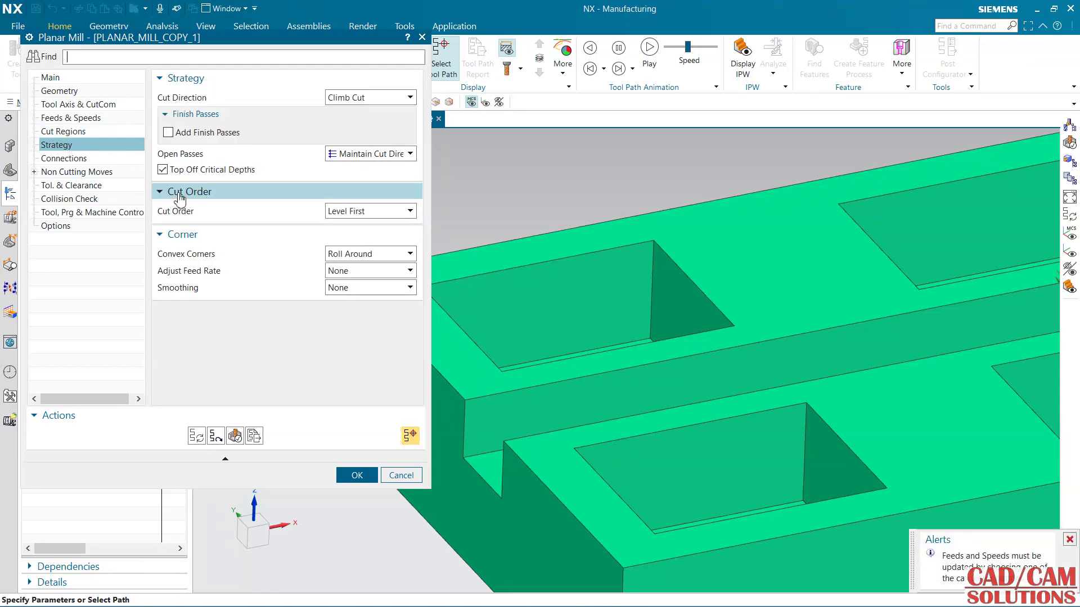
pyautogui.click(343, 214)
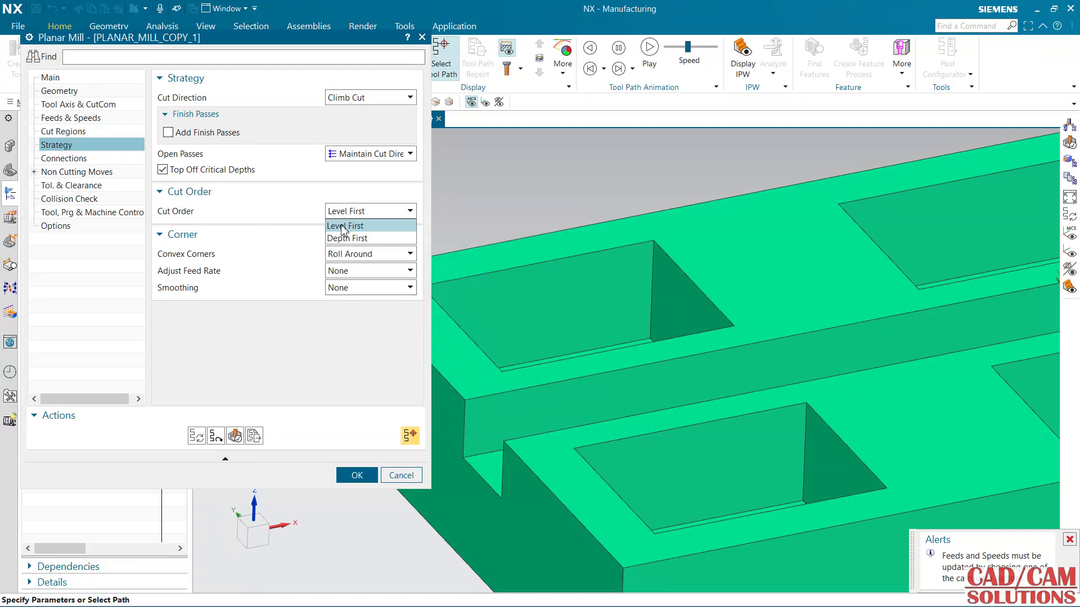
pyautogui.click(347, 238)
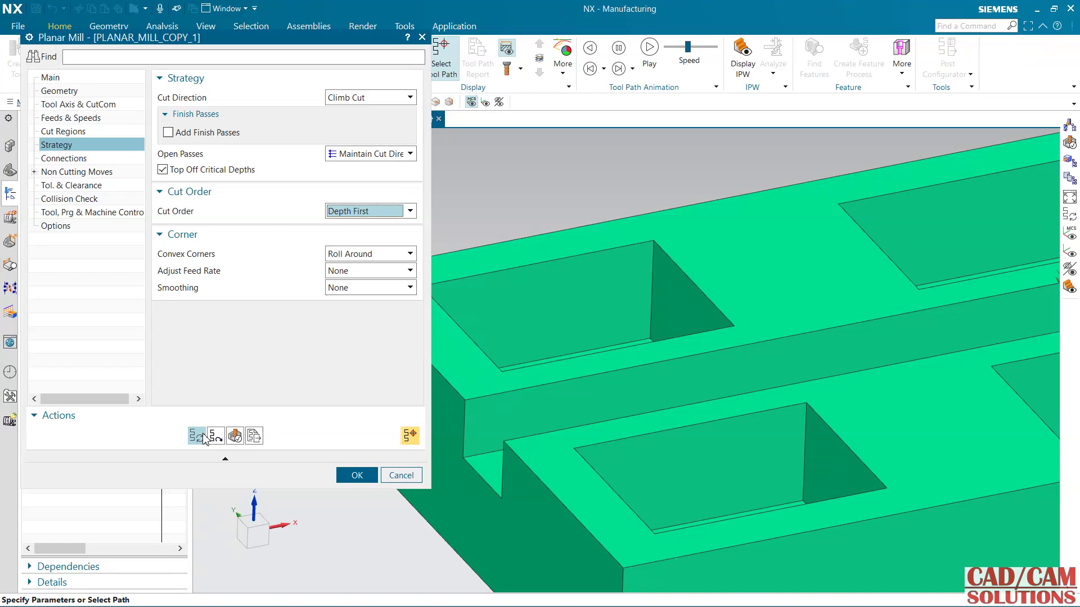
pyautogui.click(204, 436)
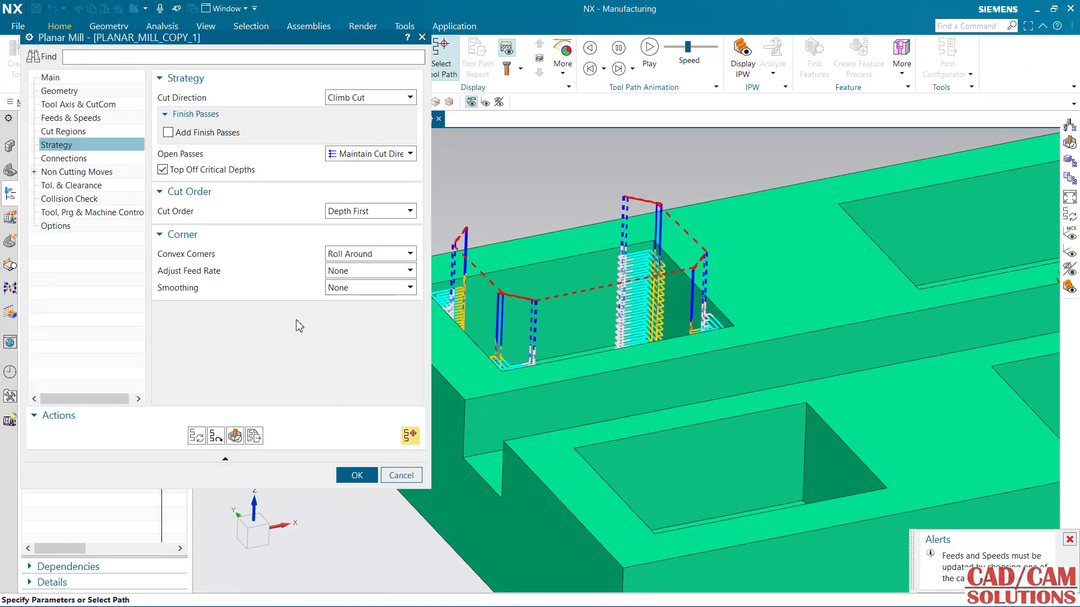
# Simulate the corner cleanup as 3D Dynamic material removal at animation speed 5, then accept the operation.
pyautogui.click(236, 437)
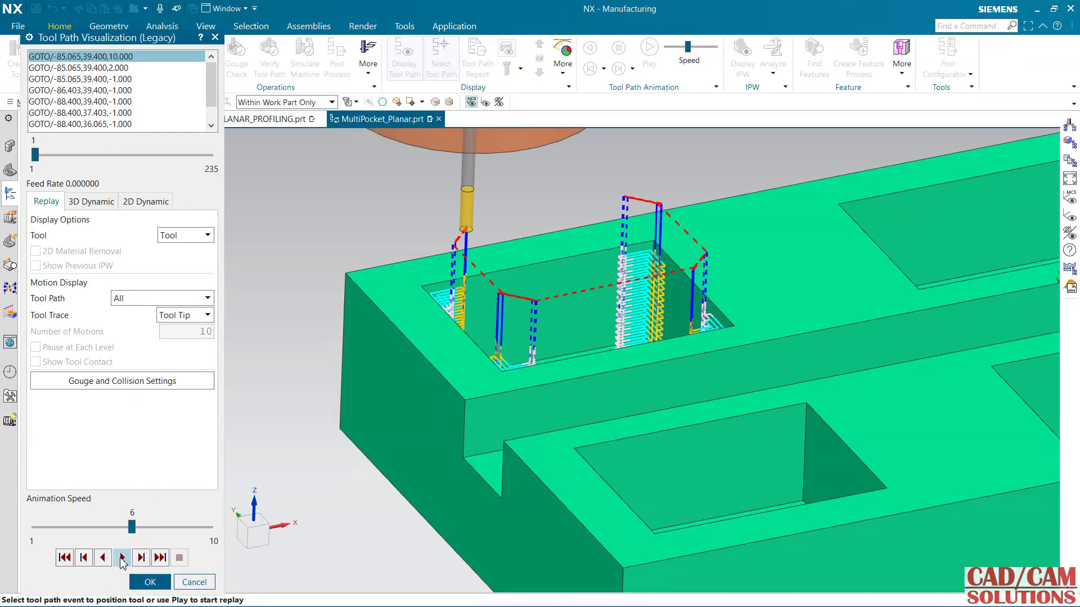
pyautogui.click(122, 558)
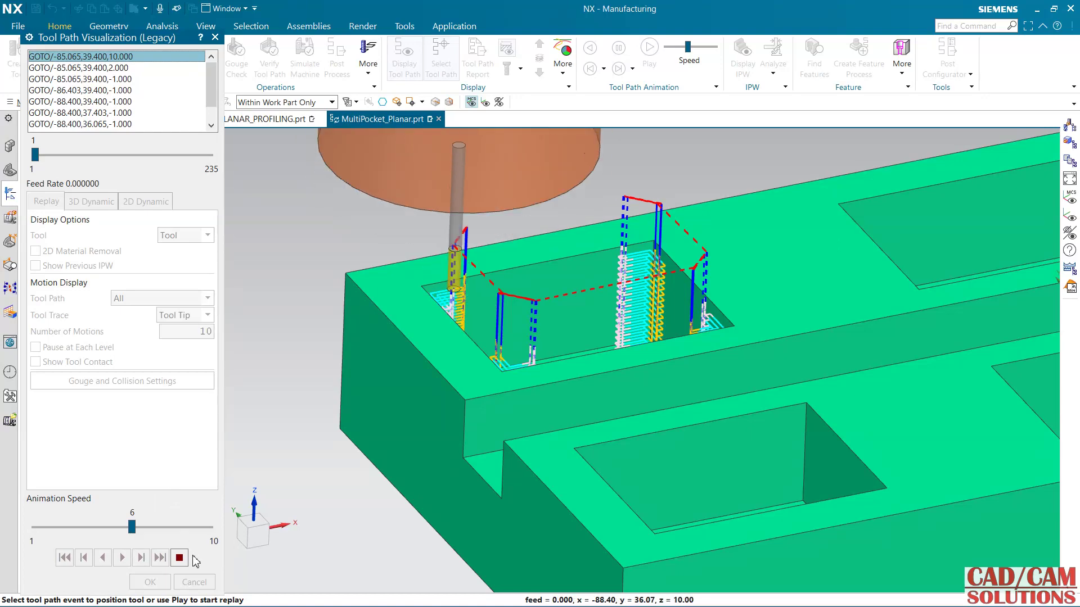
pyautogui.click(179, 558)
pyautogui.click(92, 202)
pyautogui.click(116, 528)
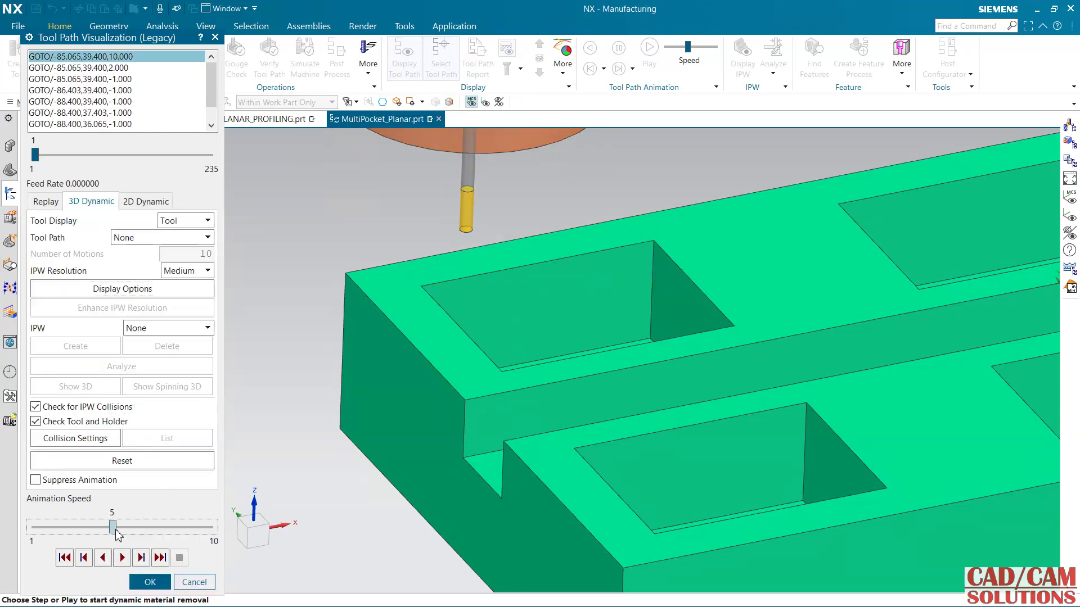
pyautogui.click(122, 558)
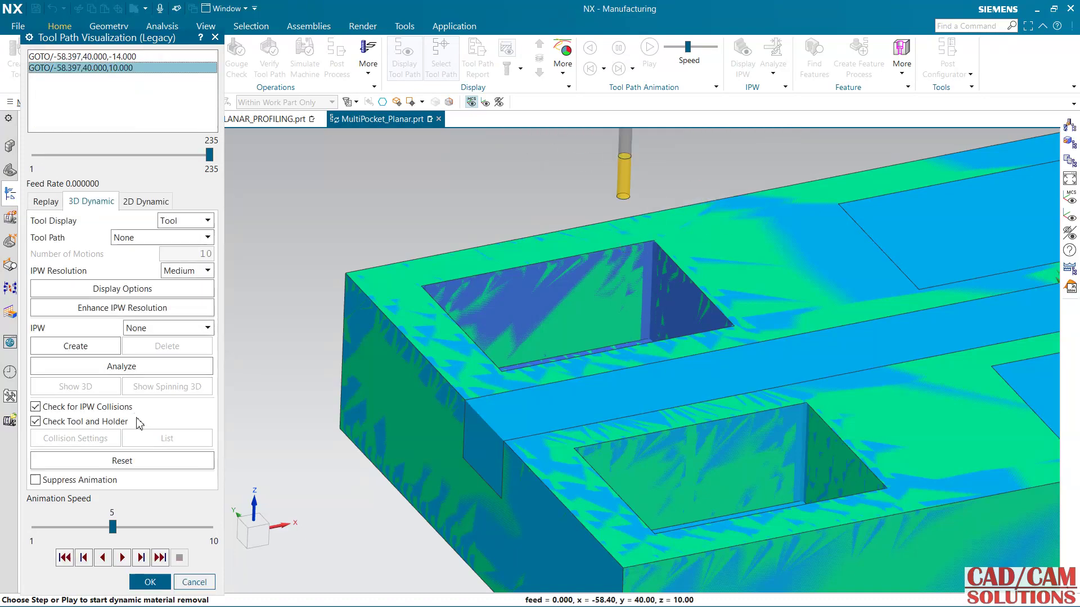
pyautogui.scroll(-3, 588, 321)
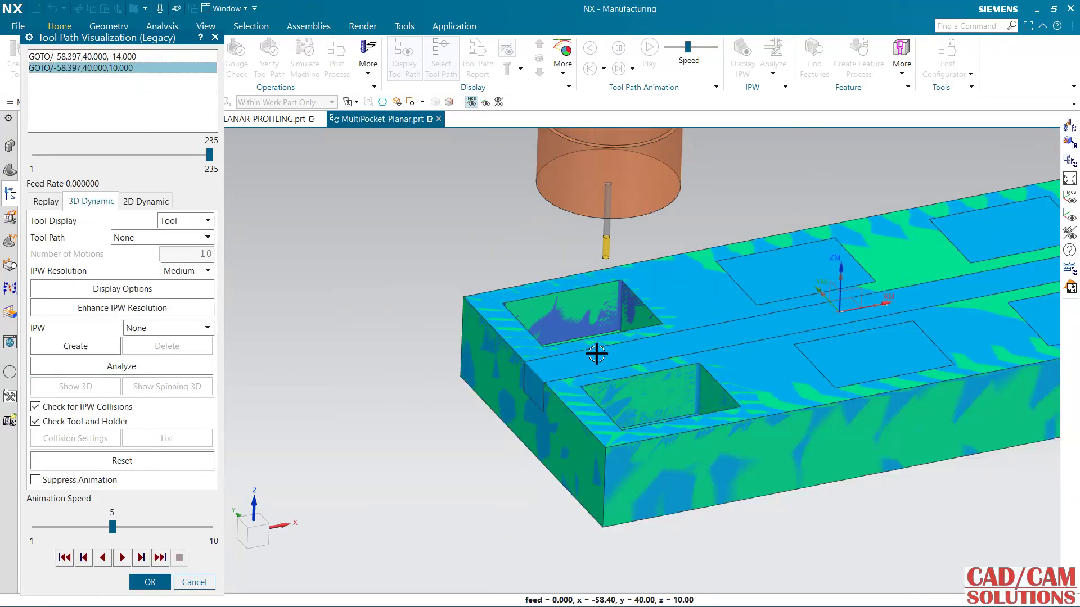
pyautogui.moveTo(596, 353); pyautogui.dragTo(382, 386, button='middle')
pyautogui.click(151, 581)
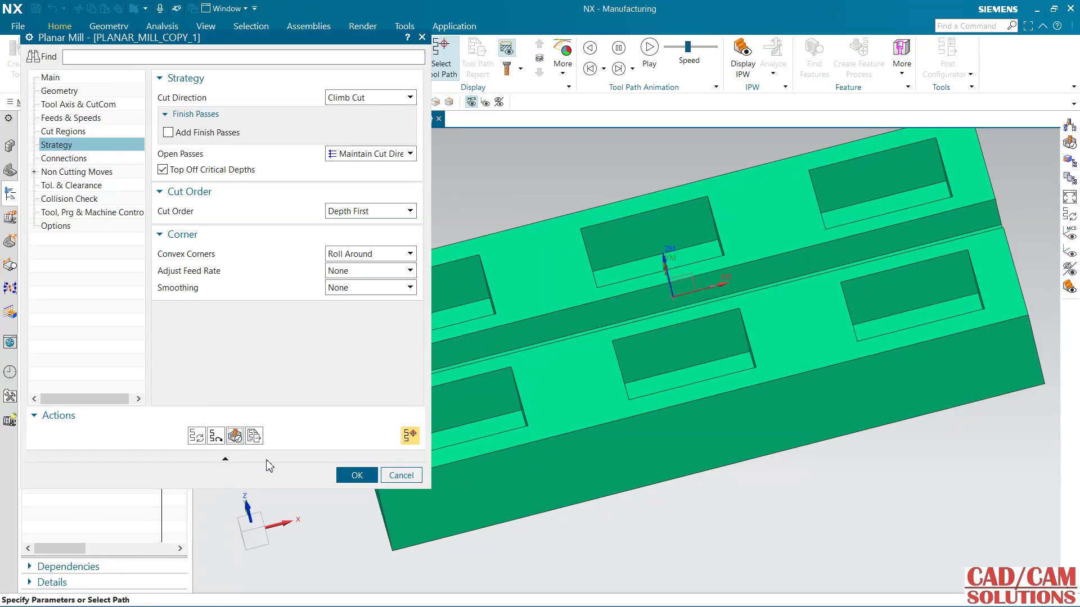
pyautogui.click(354, 475)
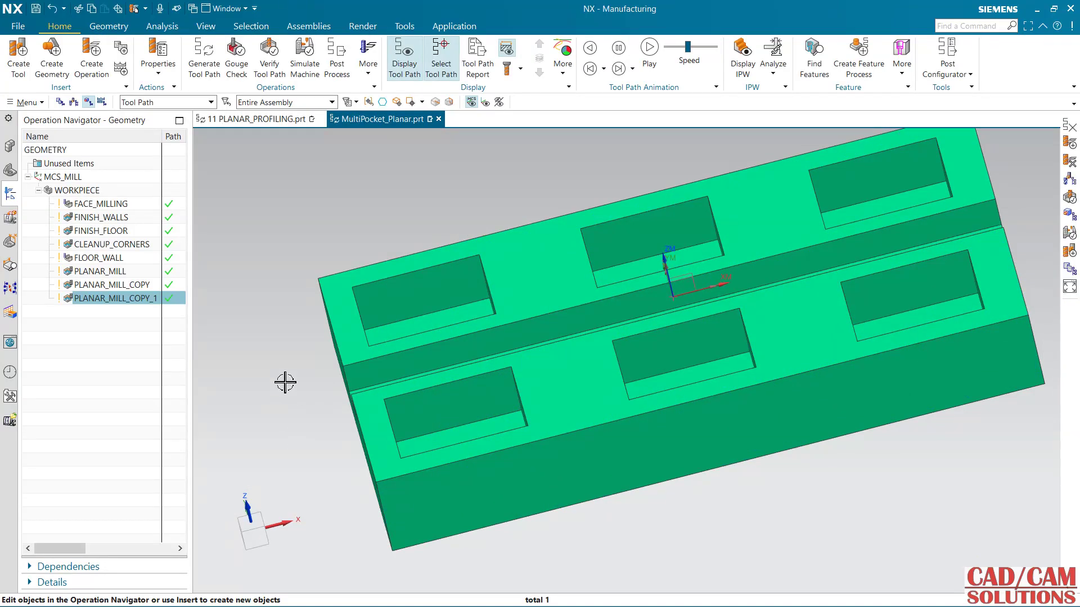
# Transform FLOOR_WALL by translating it from its pocket's near corner to the adjacent pocket's matching corner, creating 2 instances.
pyautogui.moveTo(285, 382); pyautogui.dragTo(315, 401, button='middle')
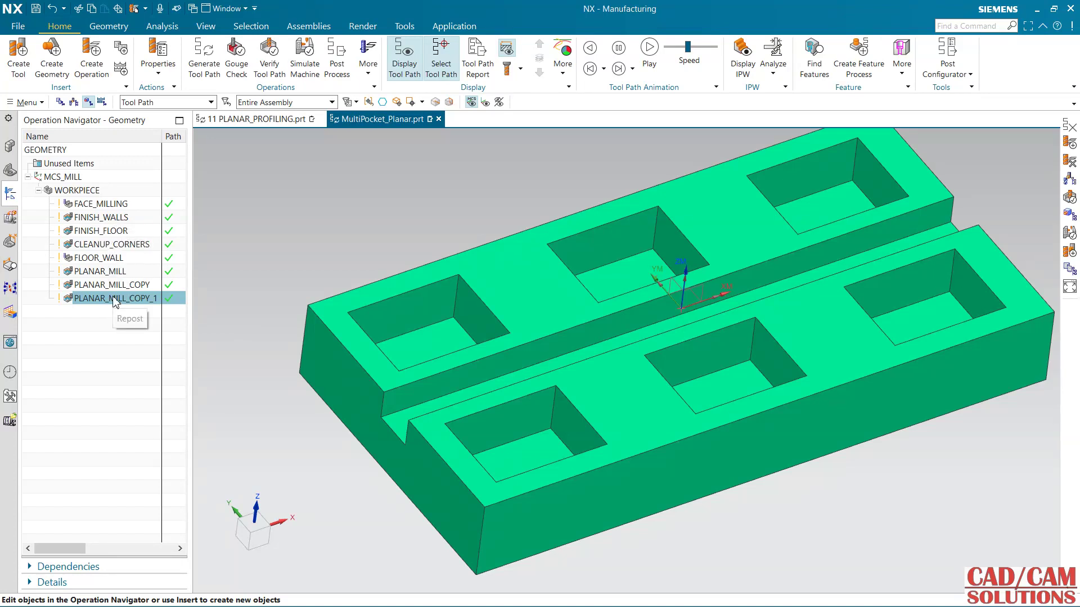
pyautogui.click(105, 259)
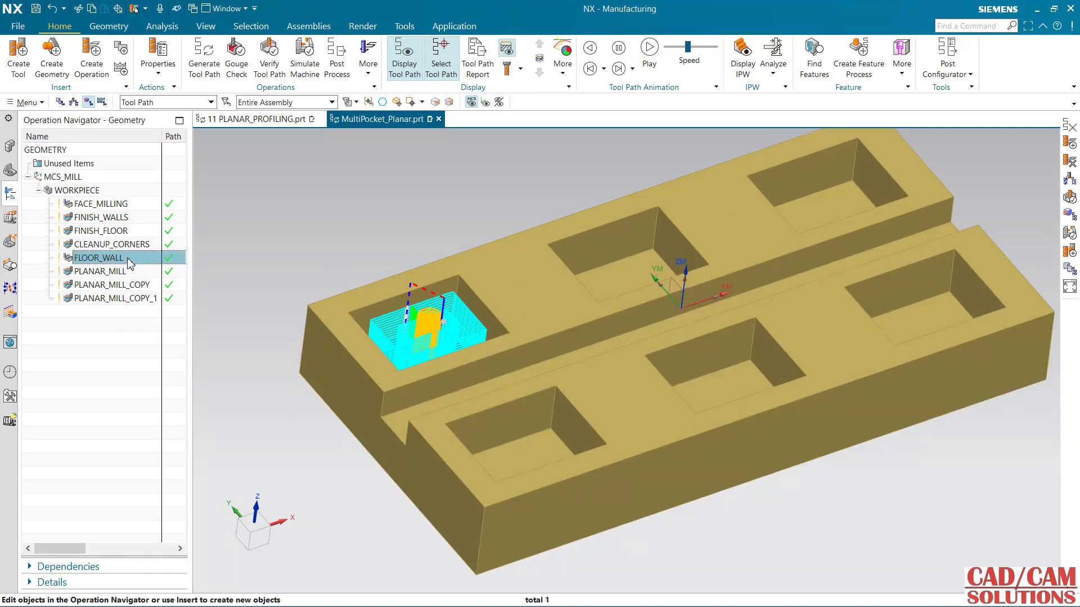
pyautogui.rightClick(130, 264)
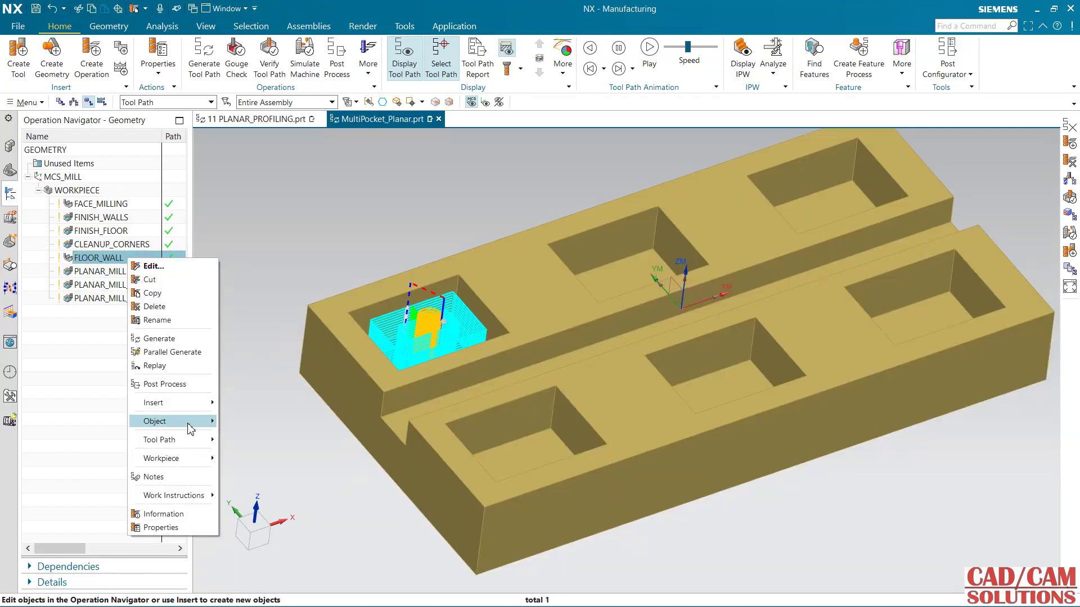
pyautogui.moveTo(194, 425)
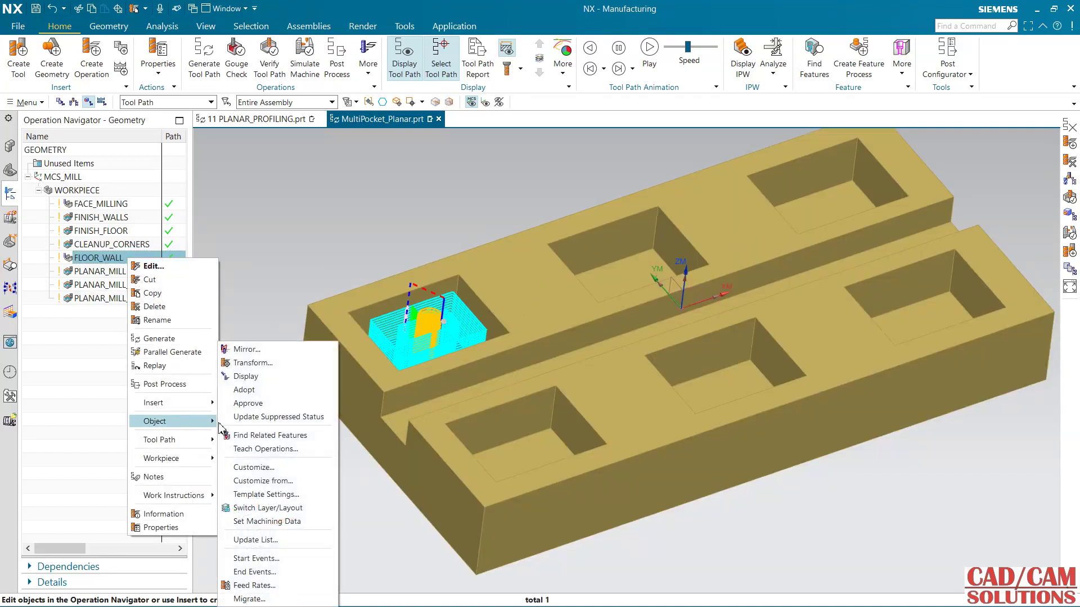
pyautogui.click(252, 363)
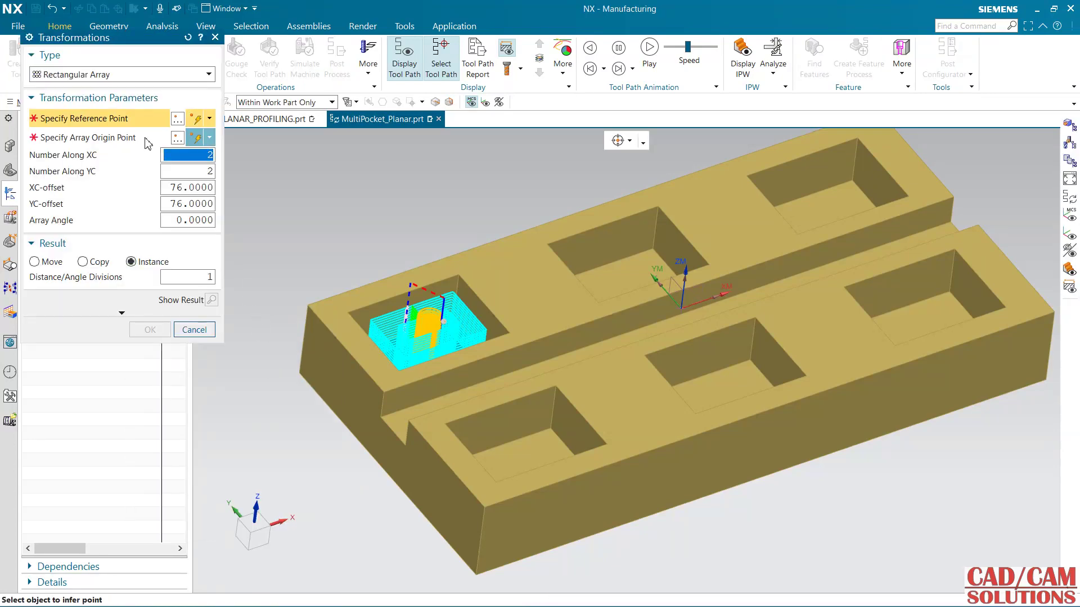
pyautogui.click(150, 75)
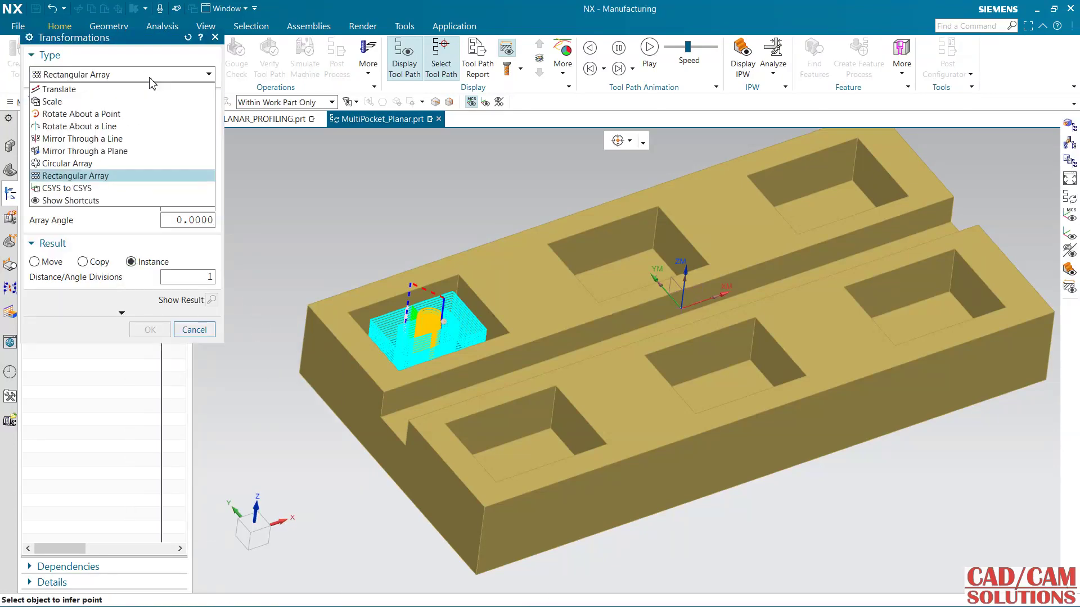
pyautogui.click(118, 91)
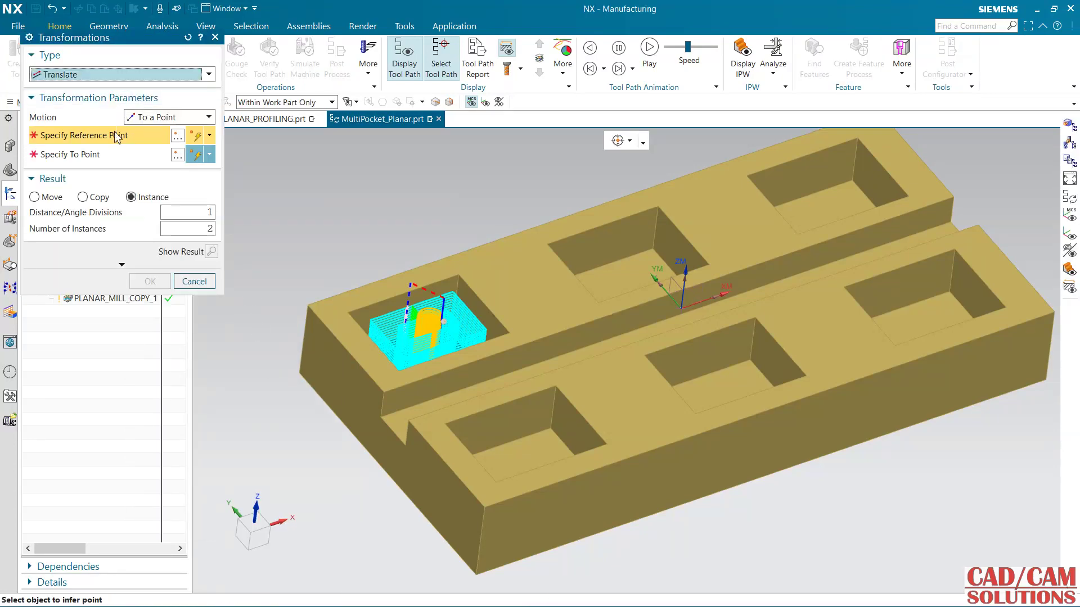
pyautogui.click(399, 373)
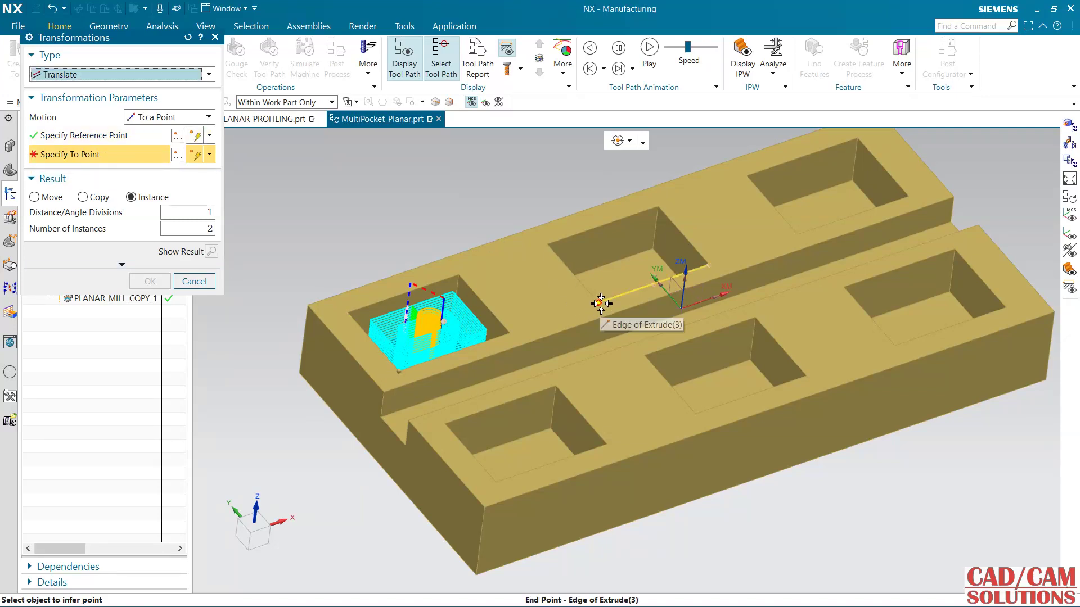
pyautogui.click(599, 305)
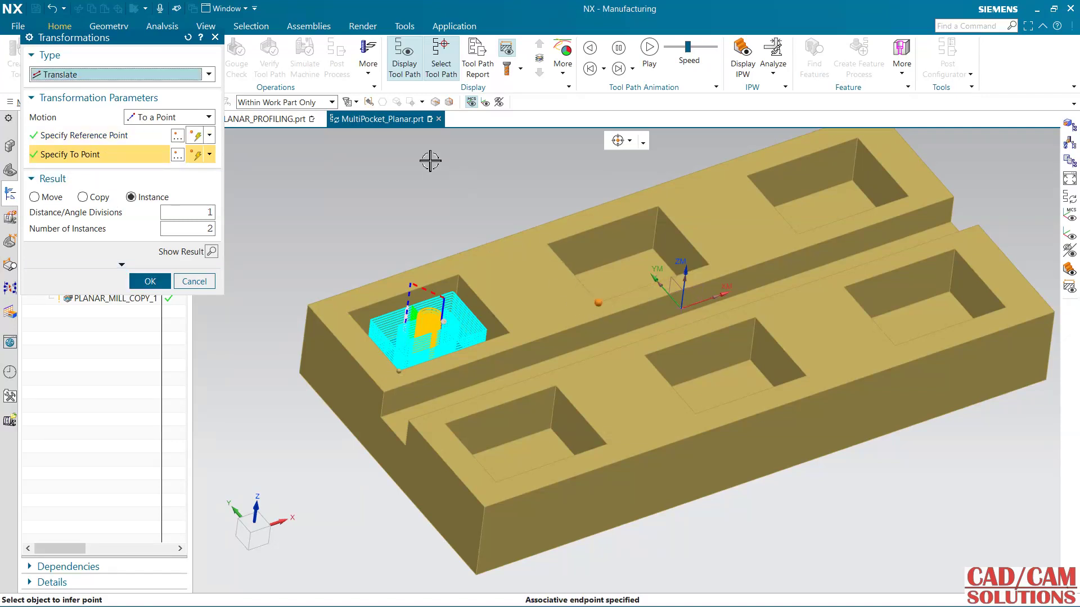
pyautogui.click(212, 251)
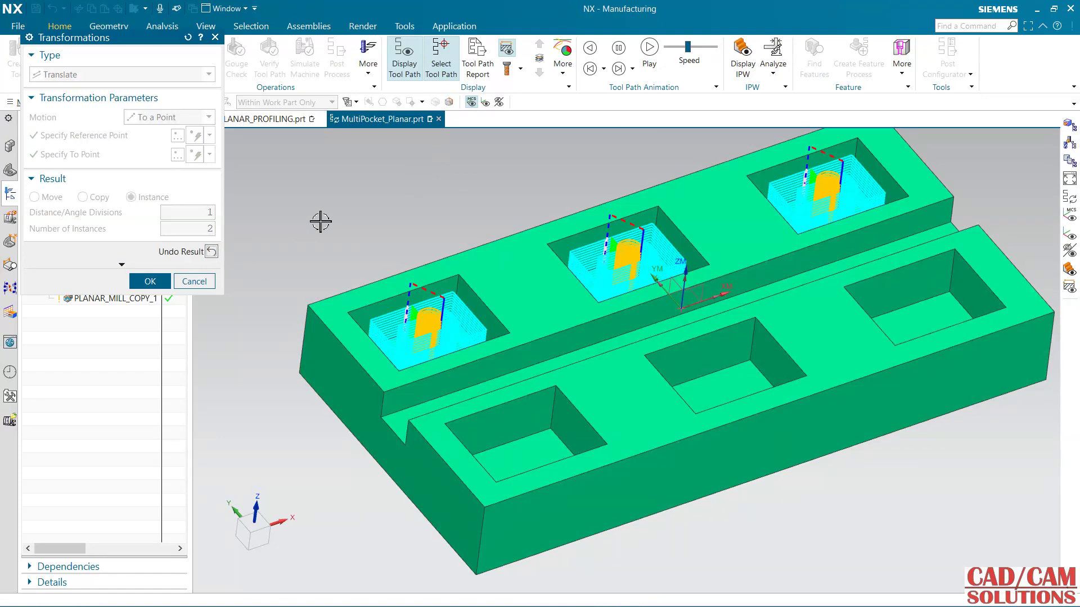
pyautogui.click(165, 281)
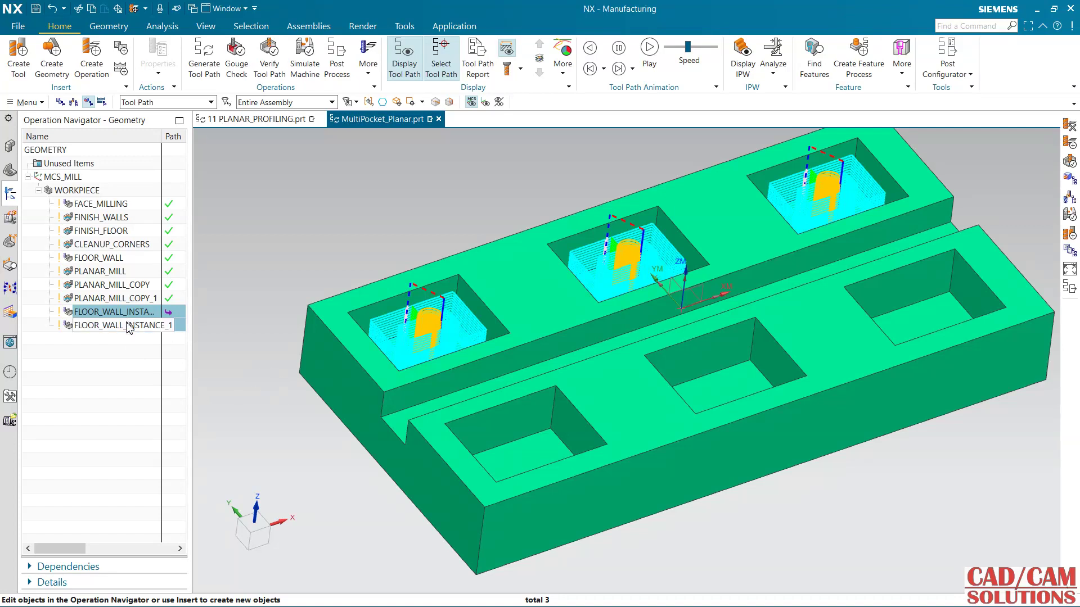
# Compare the object transformation options offered for the FLOOR_WALL instances with those for PLANAR_MILL_COPY_1.
pyautogui.rightClick(140, 329)
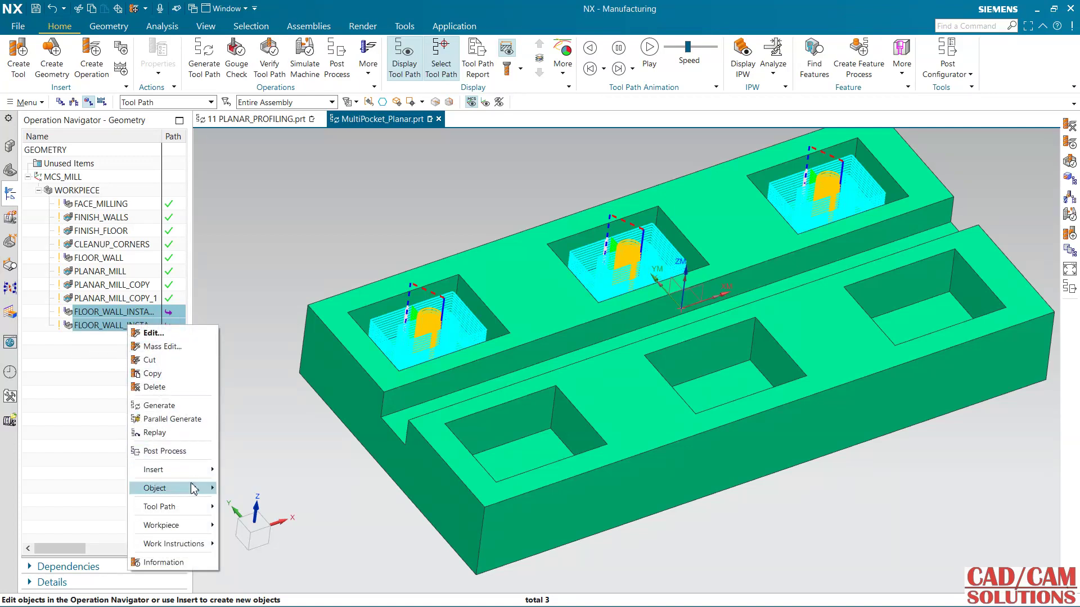
pyautogui.moveTo(194, 488)
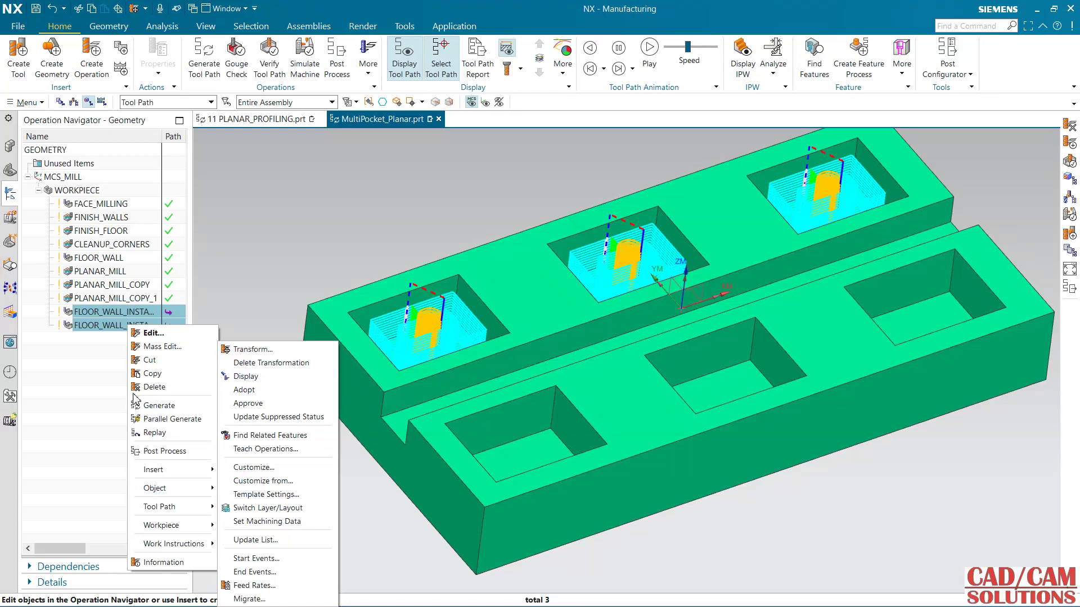
pyautogui.click(119, 360)
pyautogui.click(133, 316)
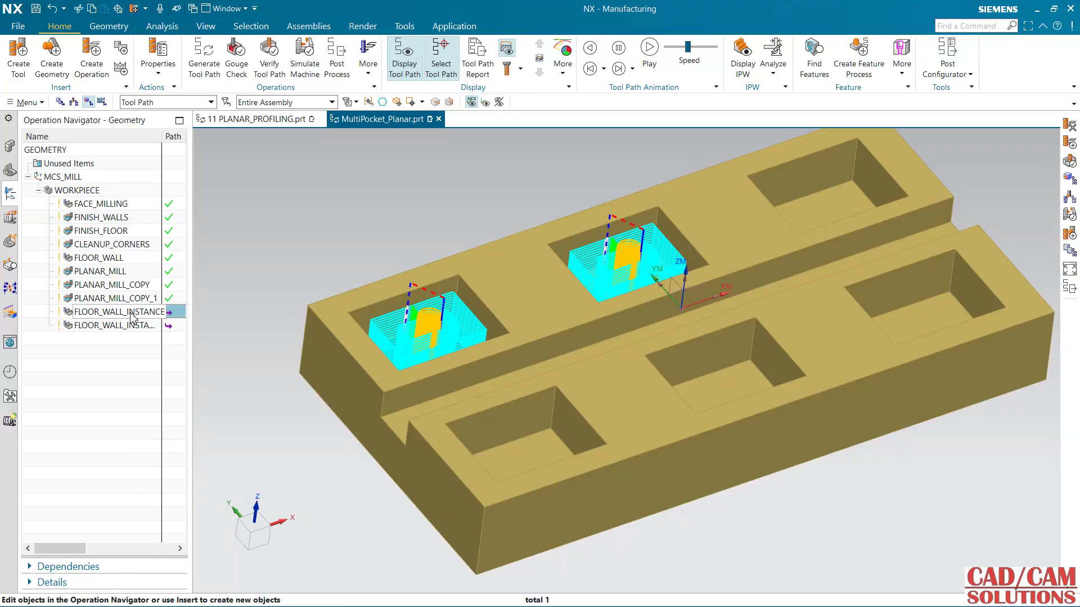
pyautogui.rightClick(132, 316)
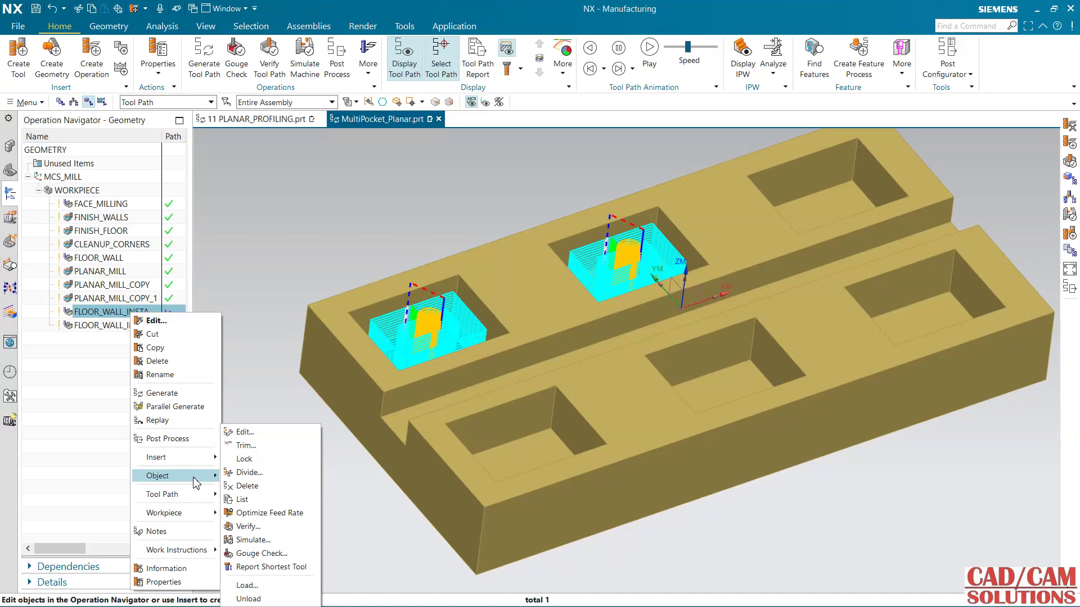
pyautogui.moveTo(196, 479)
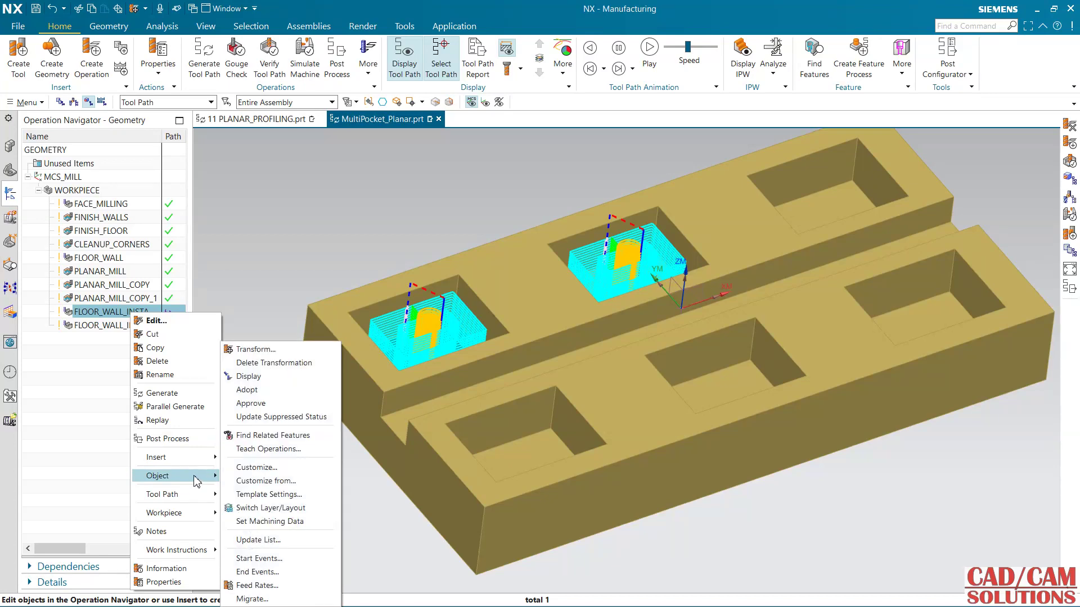
pyautogui.click(270, 318)
pyautogui.click(149, 301)
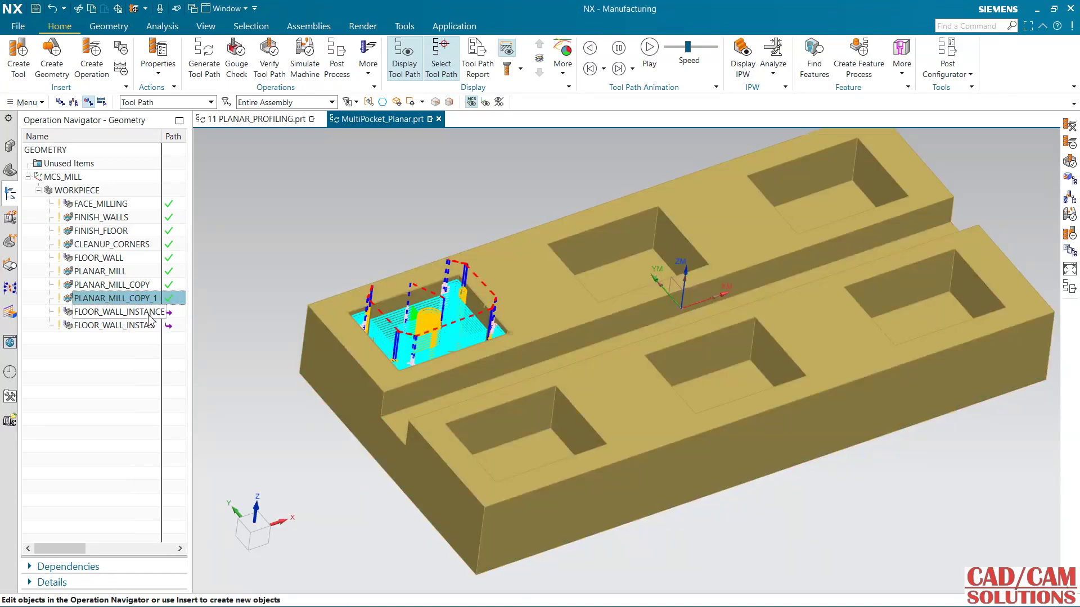
pyautogui.rightClick(152, 303)
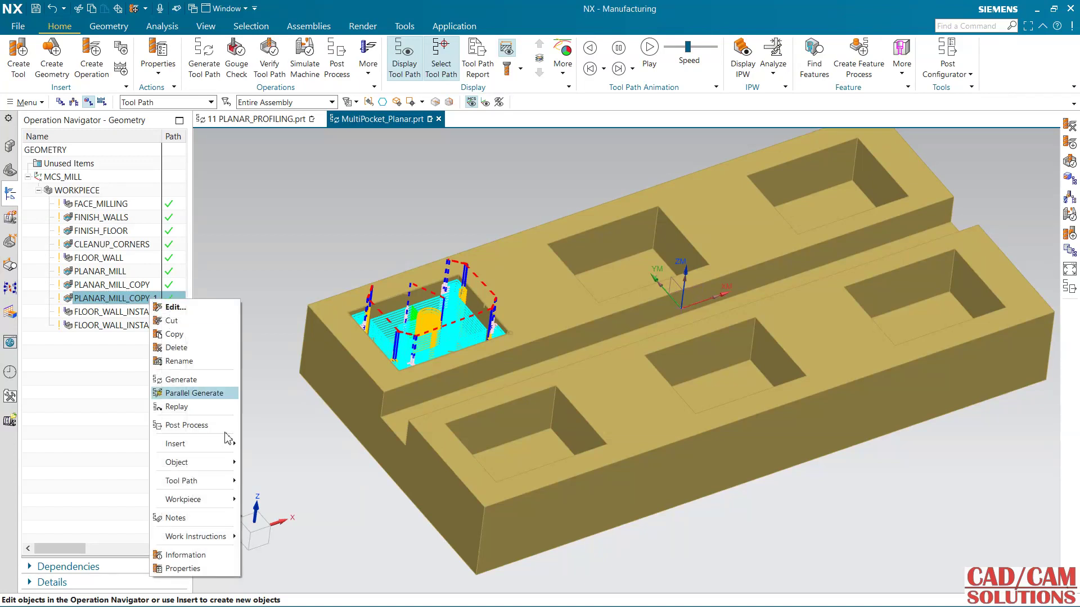
pyautogui.moveTo(219, 464)
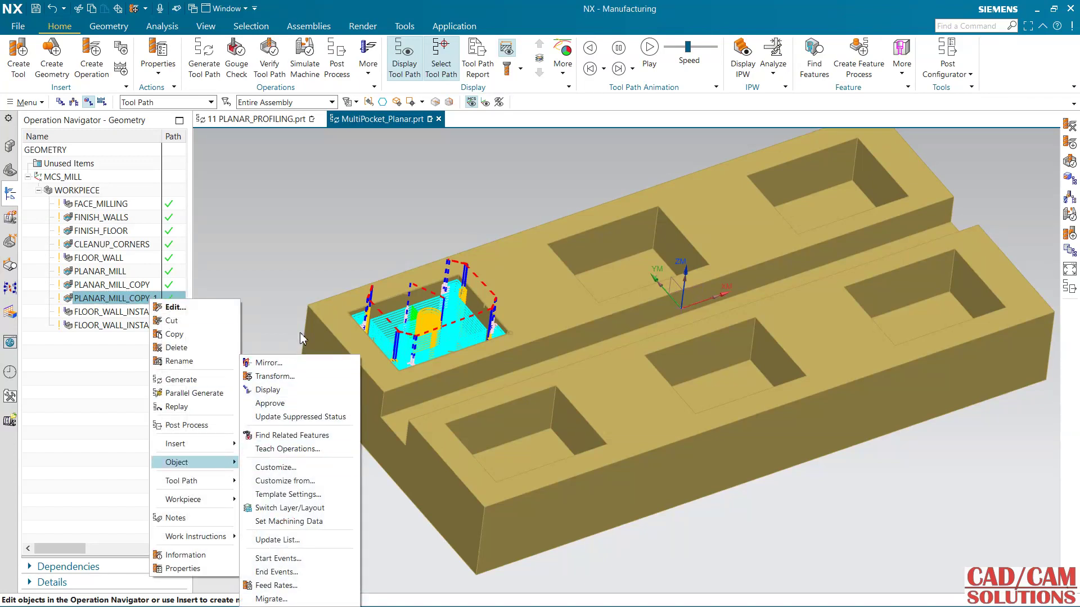
pyautogui.click(346, 242)
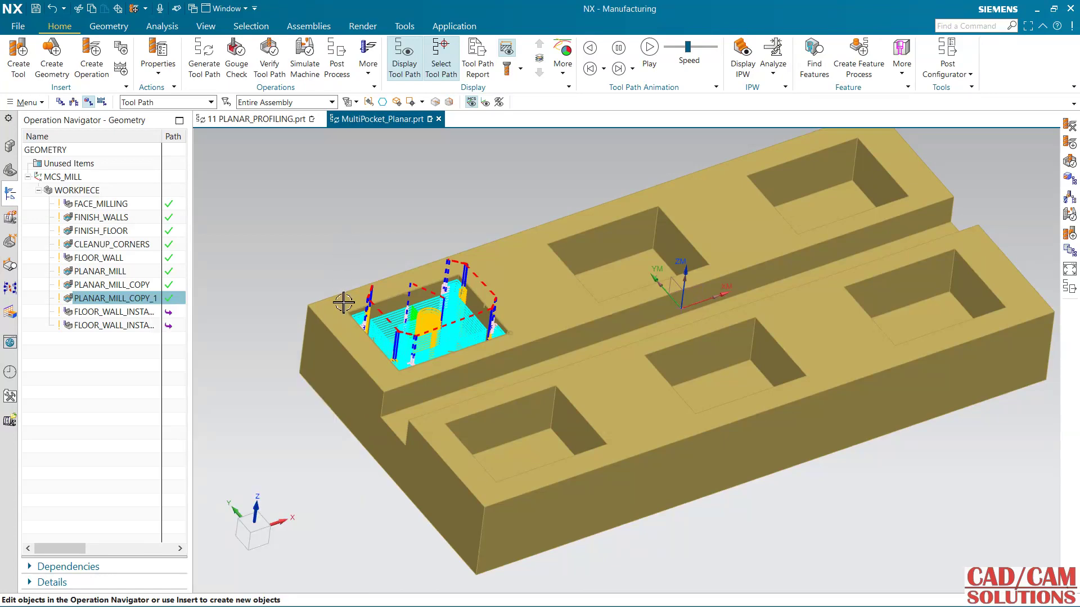
# Mirror the FACE_MILLING operation about the YZ plane with tool path generation enabled, previewing the result before accepting it.
pyautogui.click(113, 205)
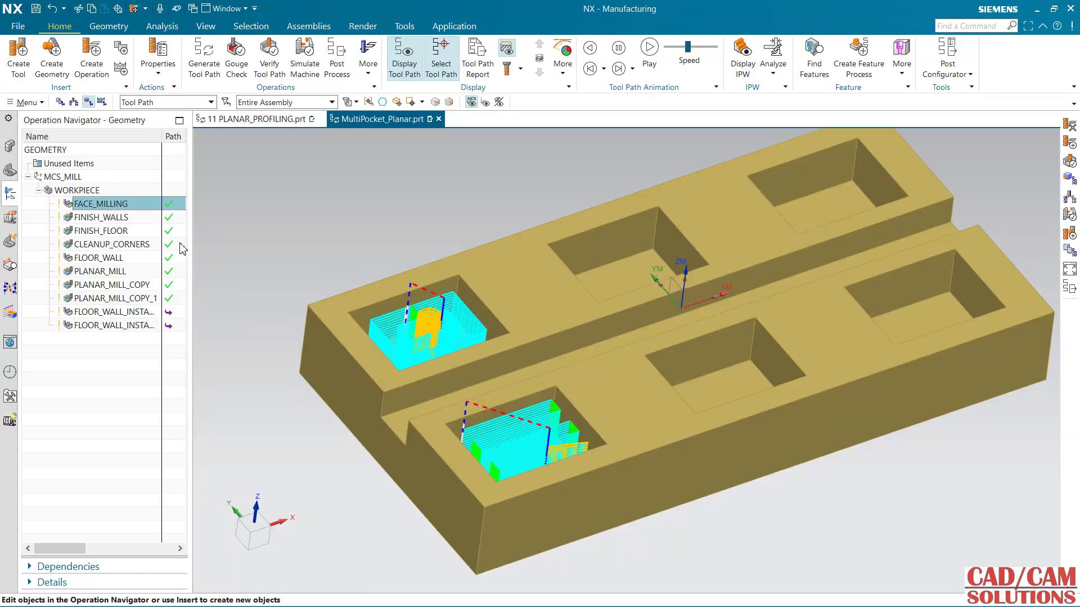
pyautogui.rightClick(139, 206)
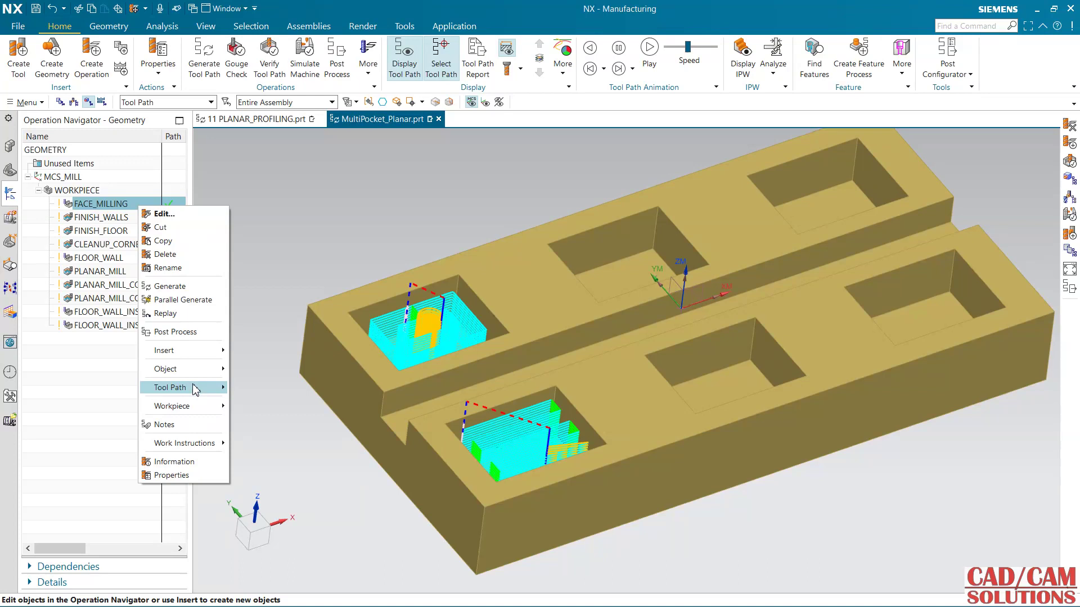
pyautogui.moveTo(204, 371)
pyautogui.click(250, 352)
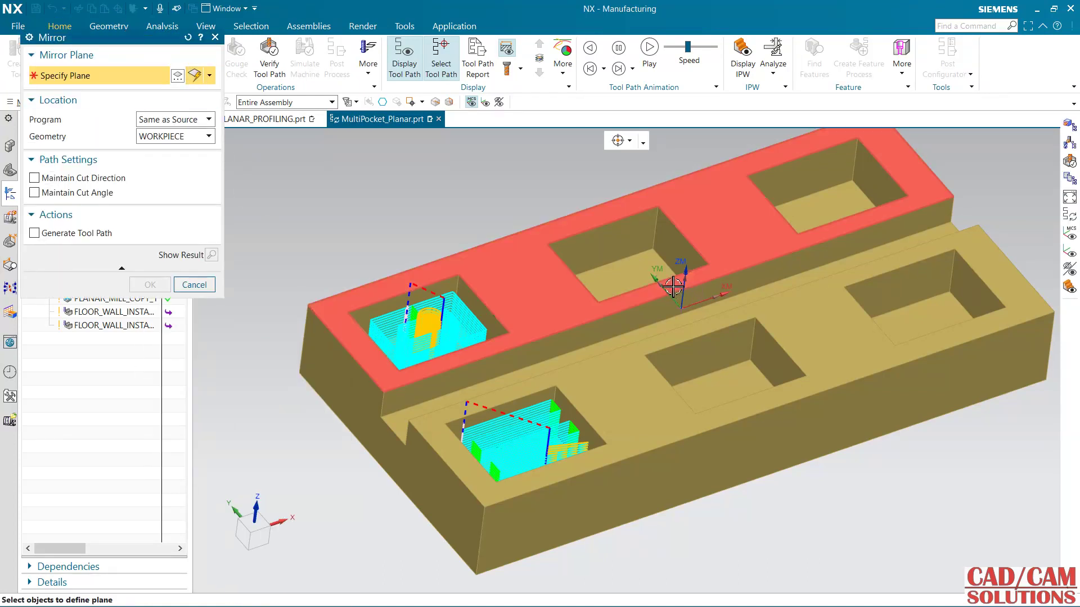
pyautogui.click(675, 283)
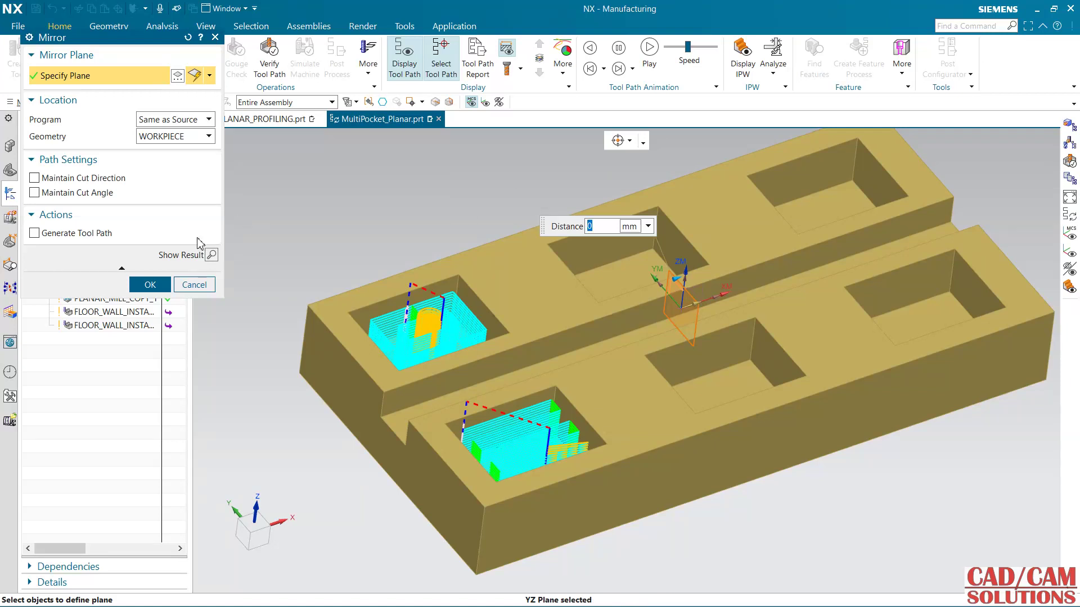
pyautogui.click(89, 234)
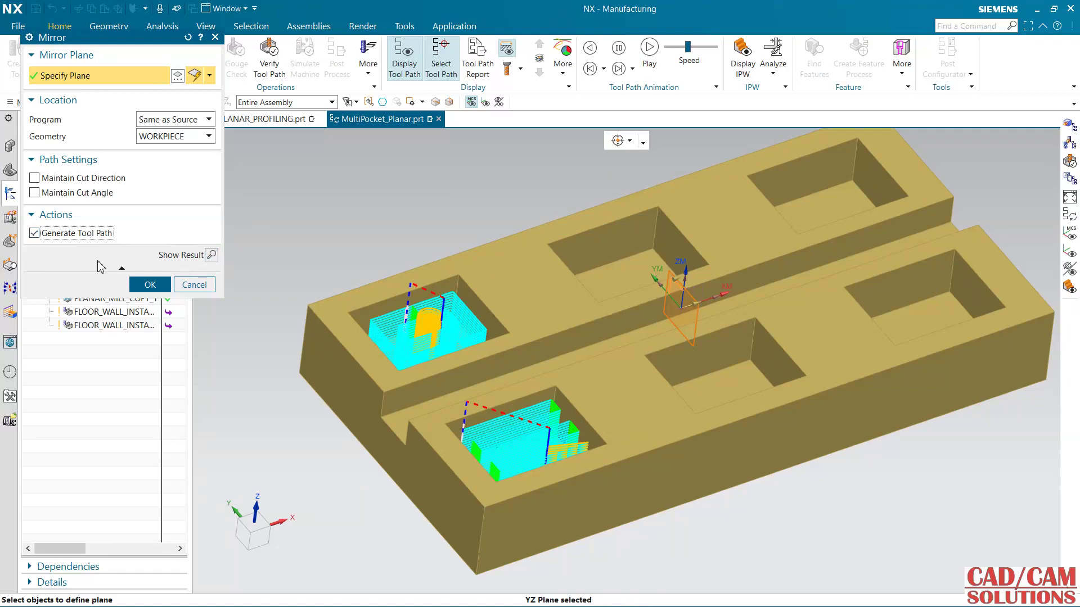
pyautogui.click(212, 255)
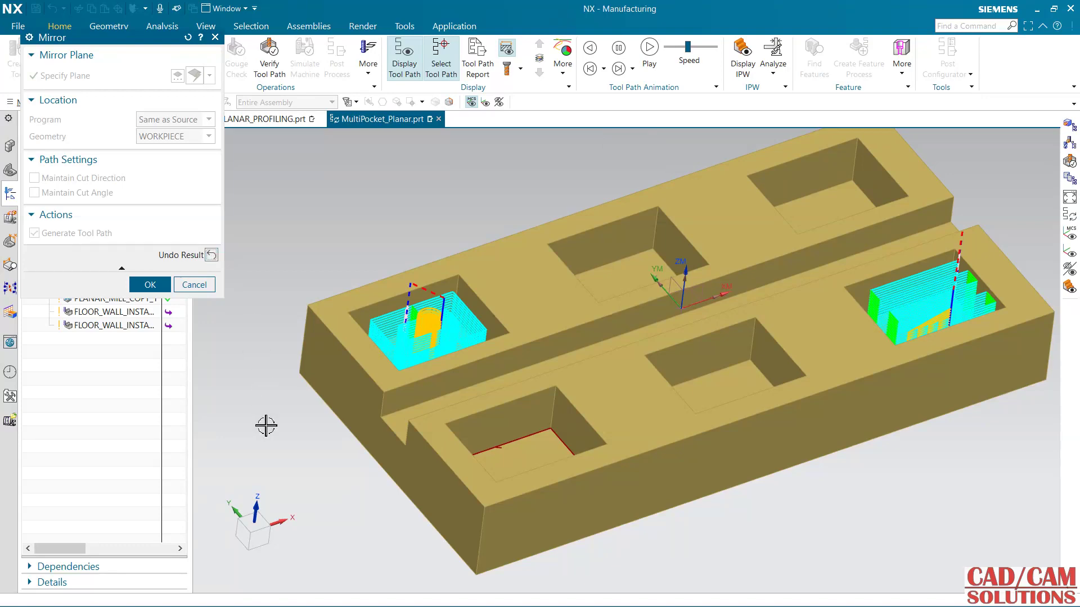
pyautogui.moveTo(264, 428); pyautogui.dragTo(217, 373, button='middle')
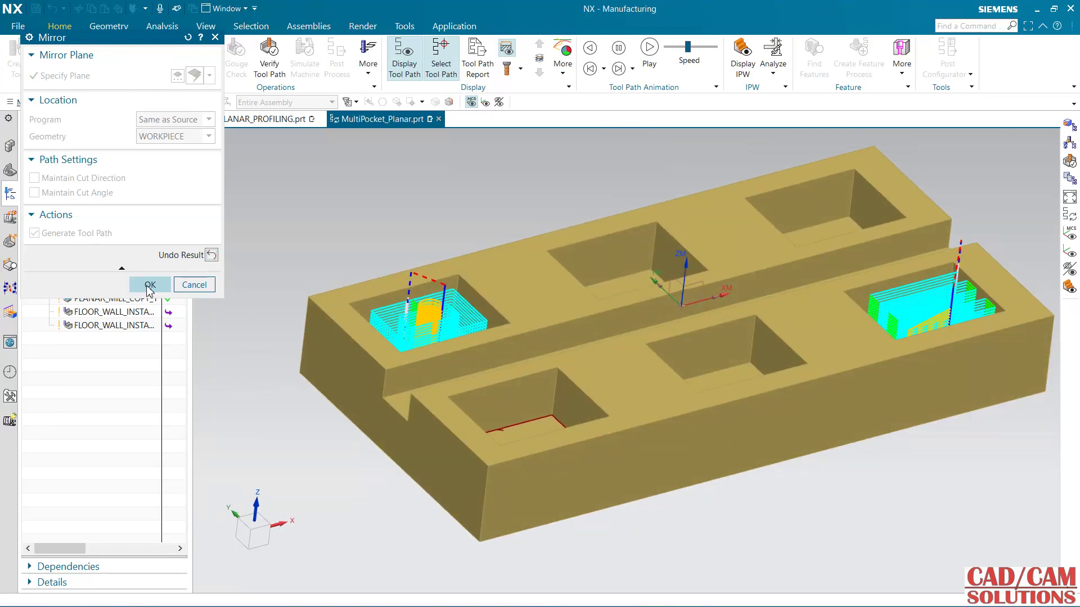
pyautogui.click(147, 285)
# Review the tool paths of the listed operations one by one, from the mirrored face-milling operation back up to FACE_MILLING.
pyautogui.click(124, 339)
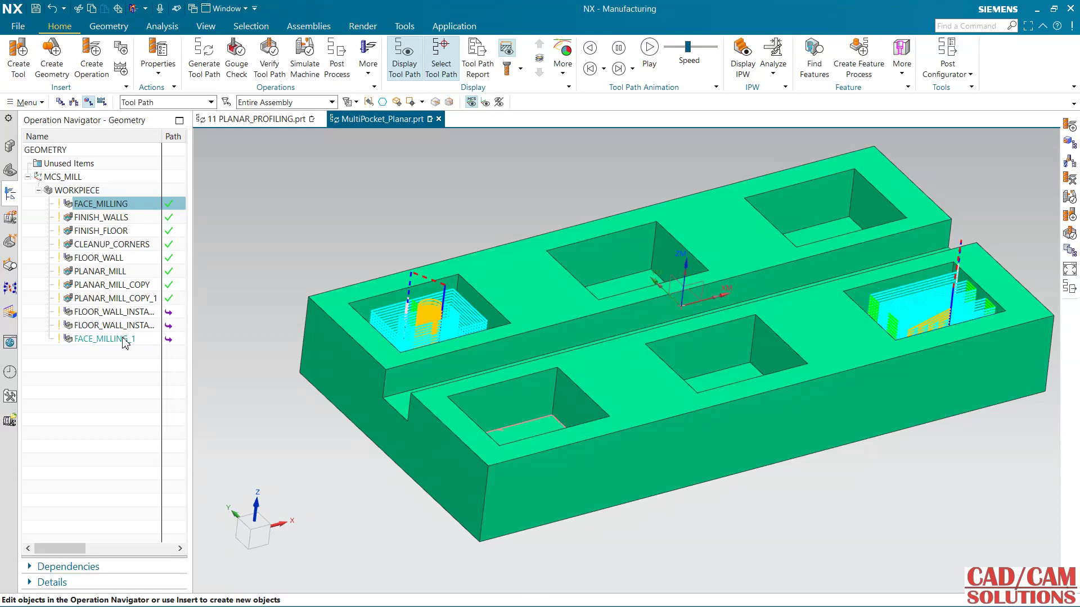
pyautogui.click(126, 310)
pyautogui.click(126, 299)
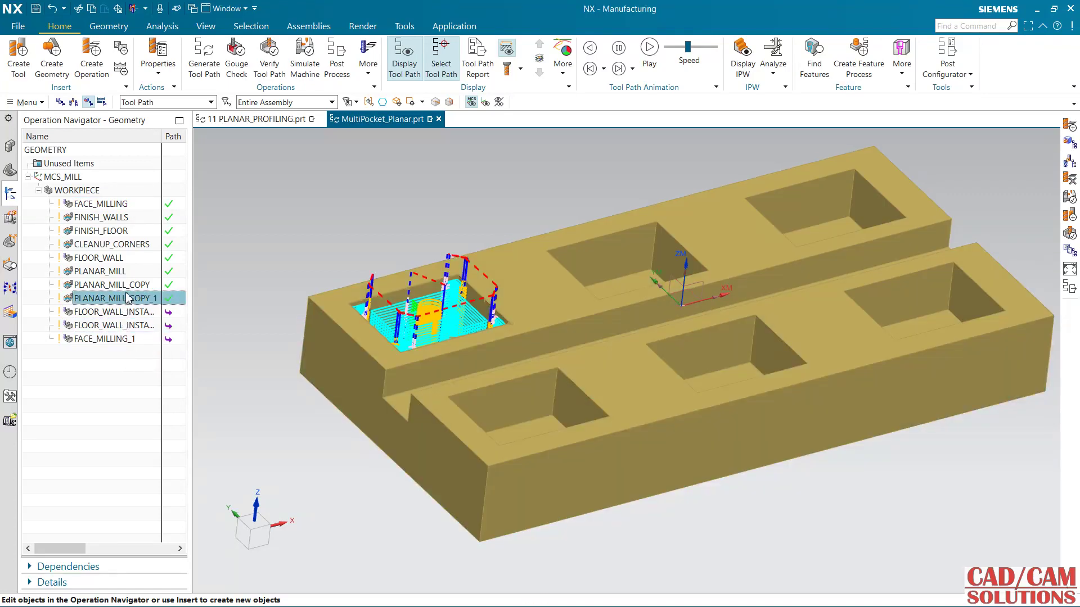
pyautogui.click(128, 287)
pyautogui.click(118, 273)
pyautogui.click(119, 258)
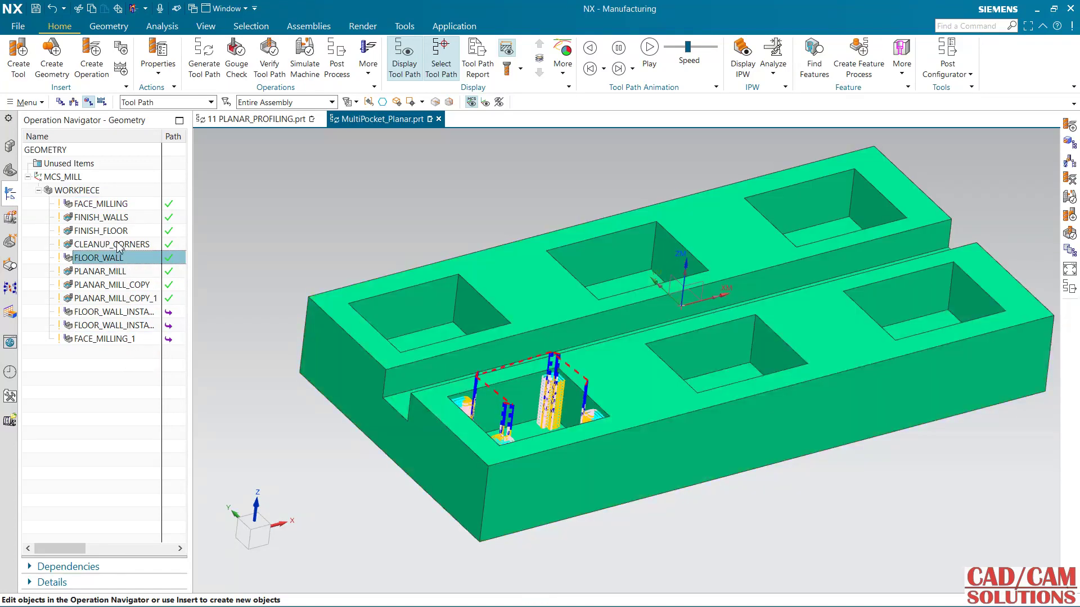
pyautogui.click(120, 244)
pyautogui.click(121, 230)
pyautogui.click(122, 217)
pyautogui.click(122, 206)
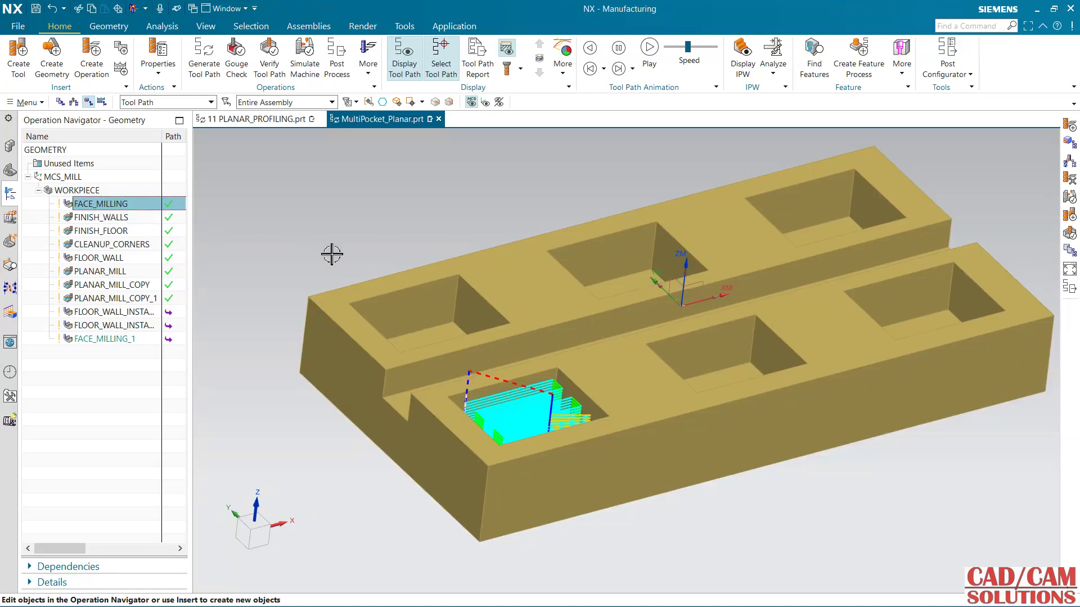